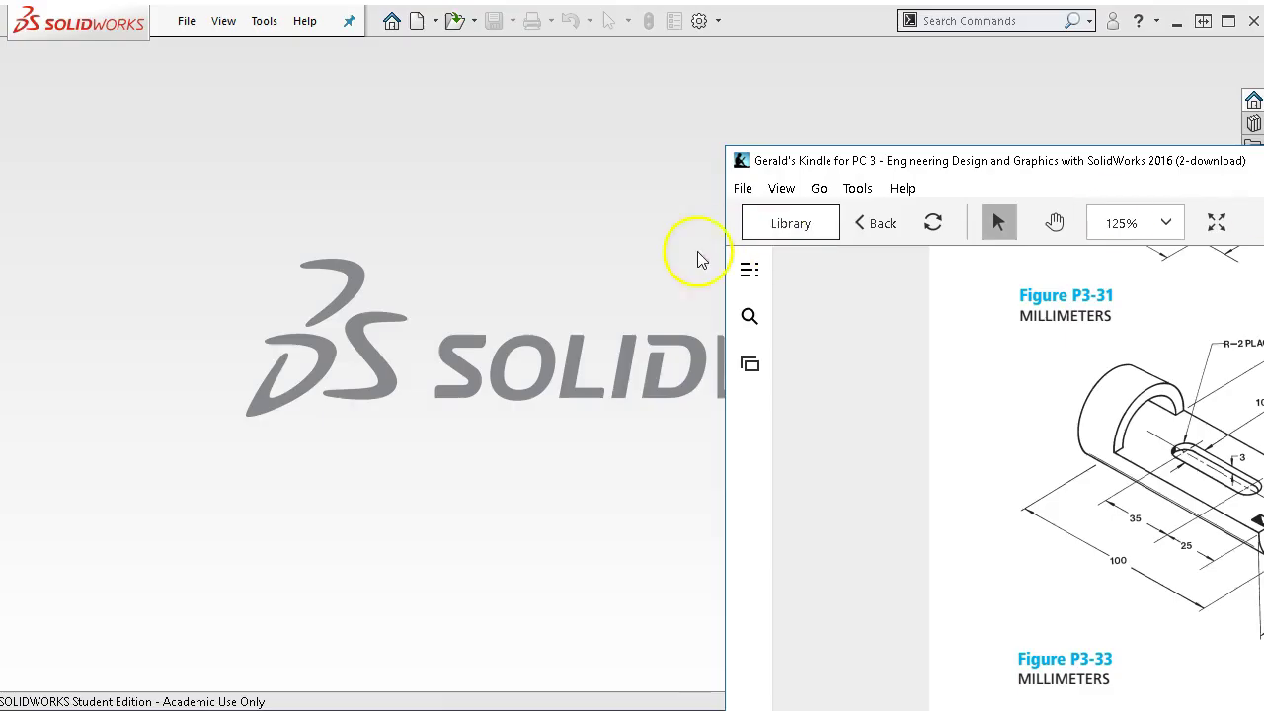
Switch to SOLIDWORKS, create a new part and start a sketch on the Top plane
{"action": "left_click", "coordinate": [686, 258]}
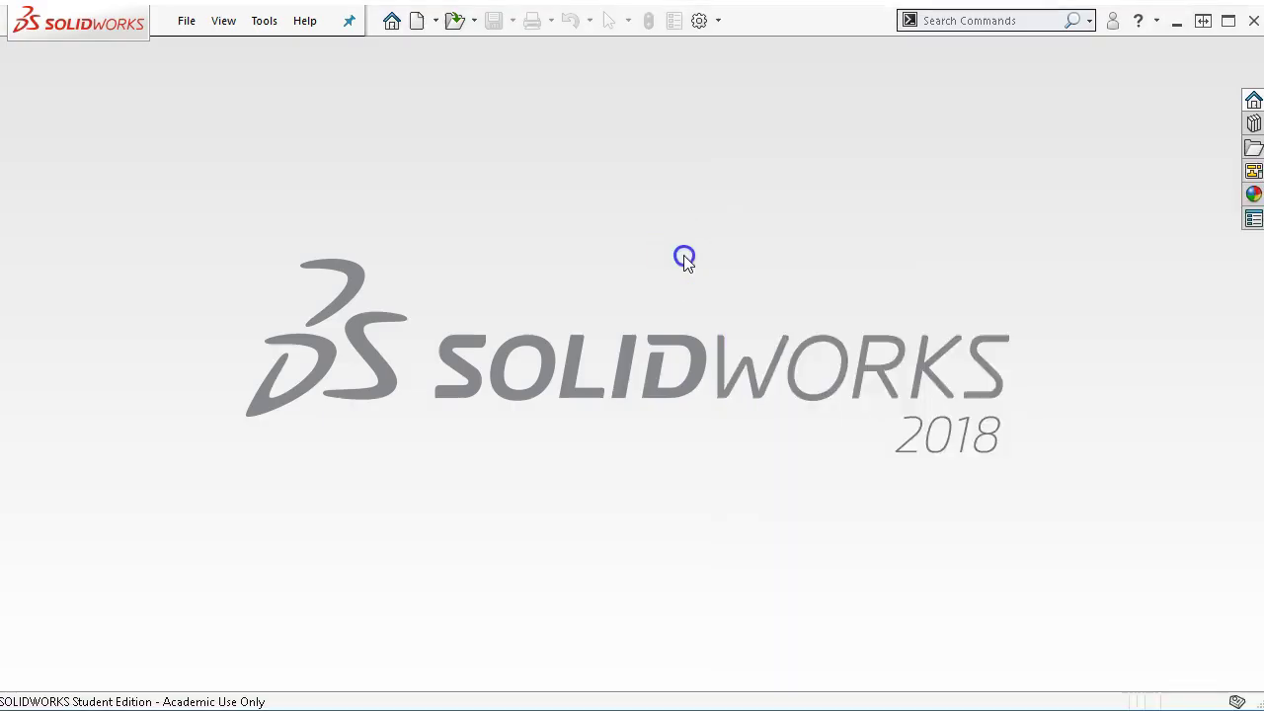
{"action": "left_click", "coordinate": [417, 23]}
{"action": "double_click", "coordinate": [467, 211]}
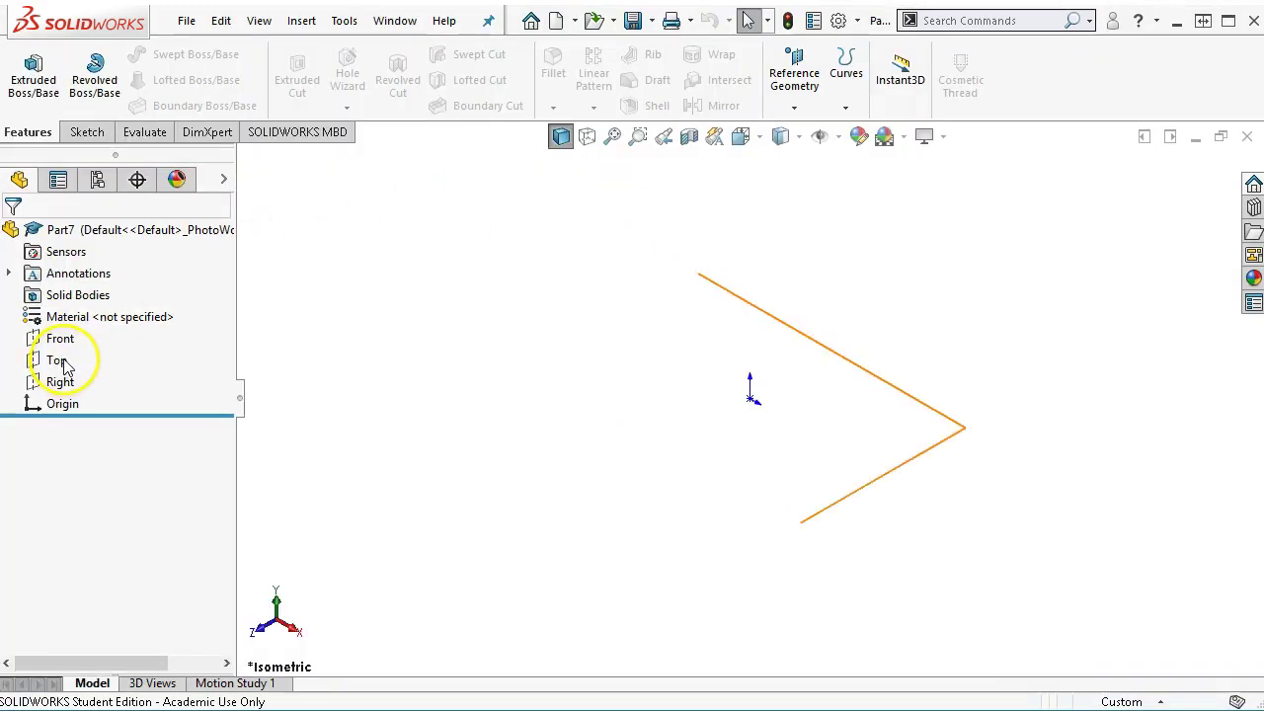
{"action": "left_click", "coordinate": [61, 359]}
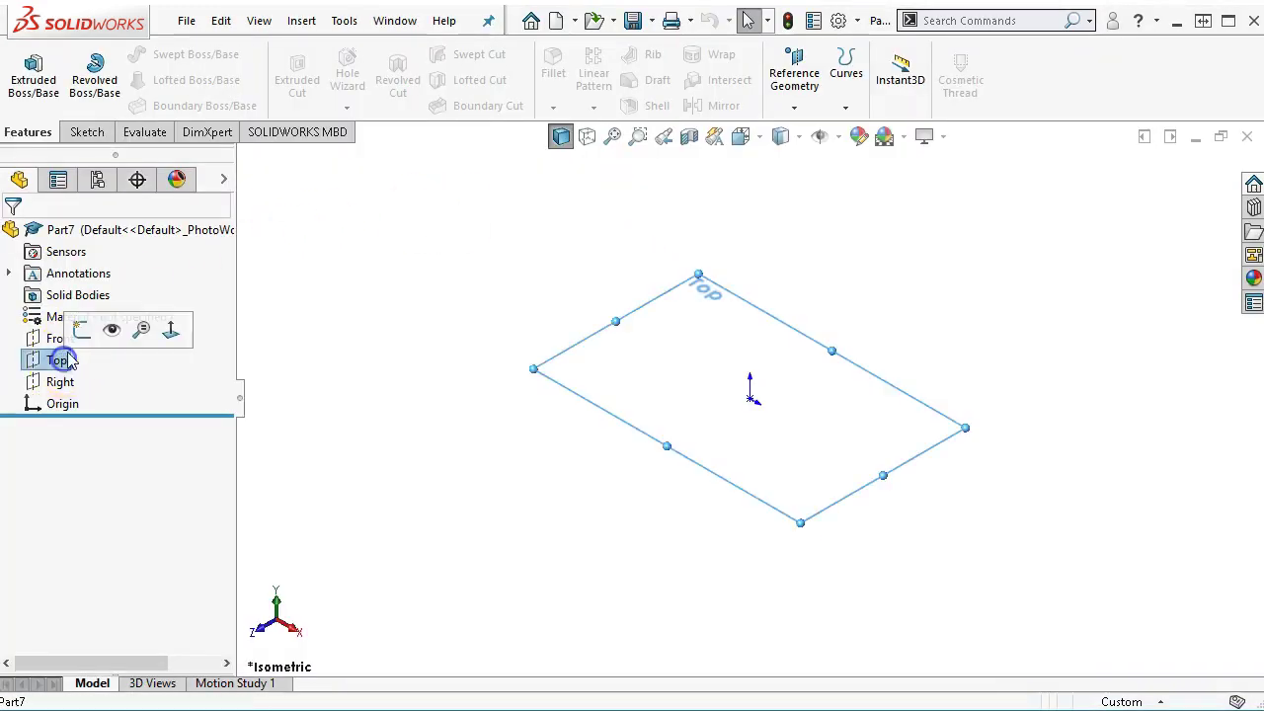
{"action": "left_click", "coordinate": [82, 330]}
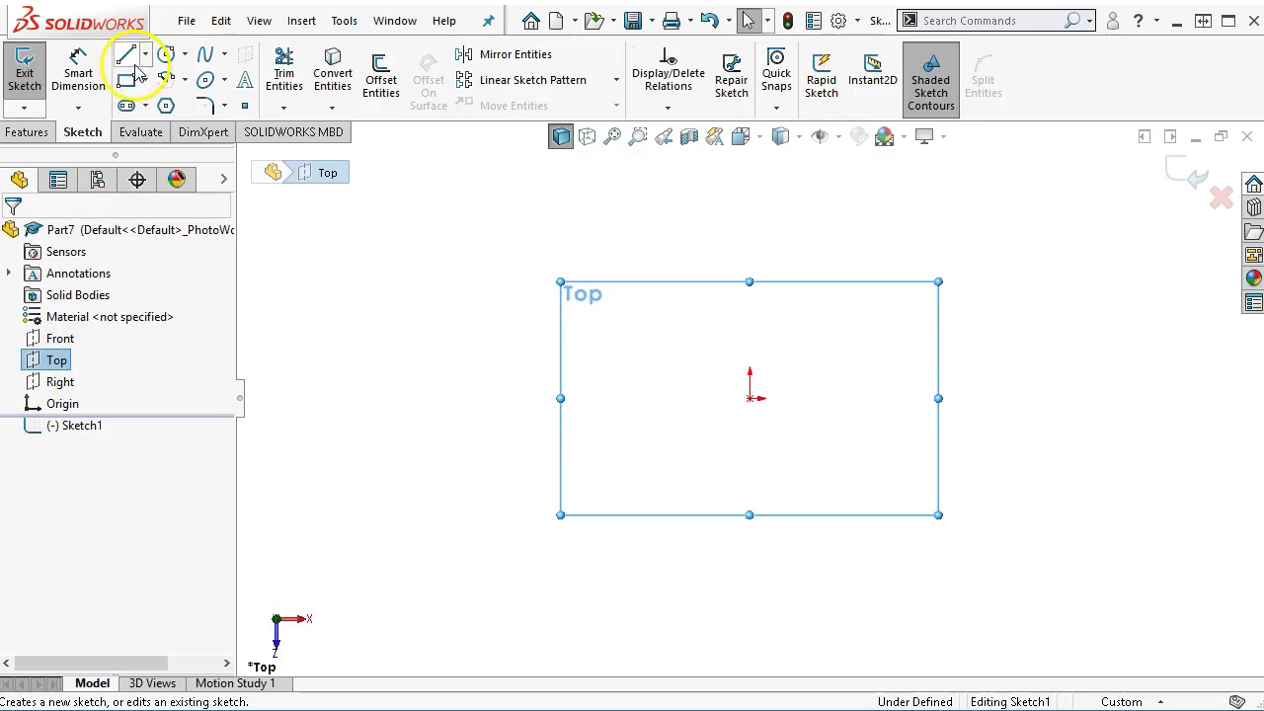
Draw an infinite-length horizontal centerline through the origin
{"action": "left_click", "coordinate": [145, 54]}
{"action": "left_click", "coordinate": [183, 99]}
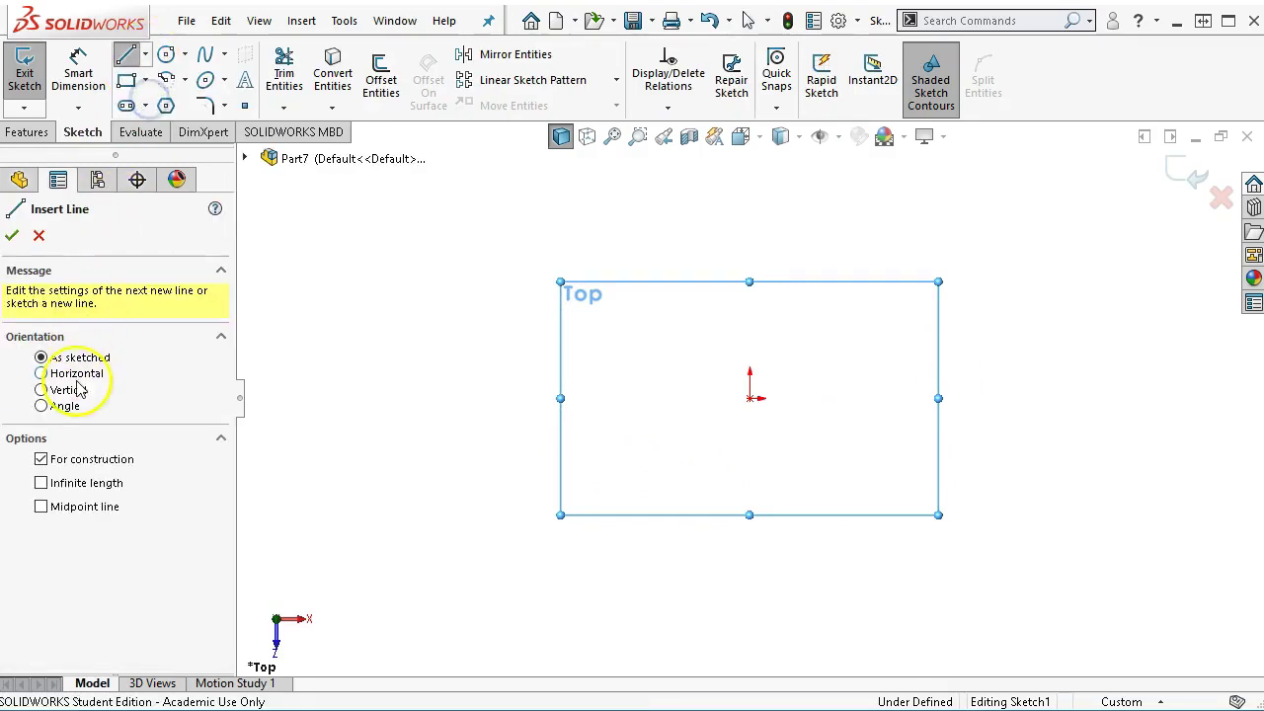
{"action": "left_click", "coordinate": [75, 375]}
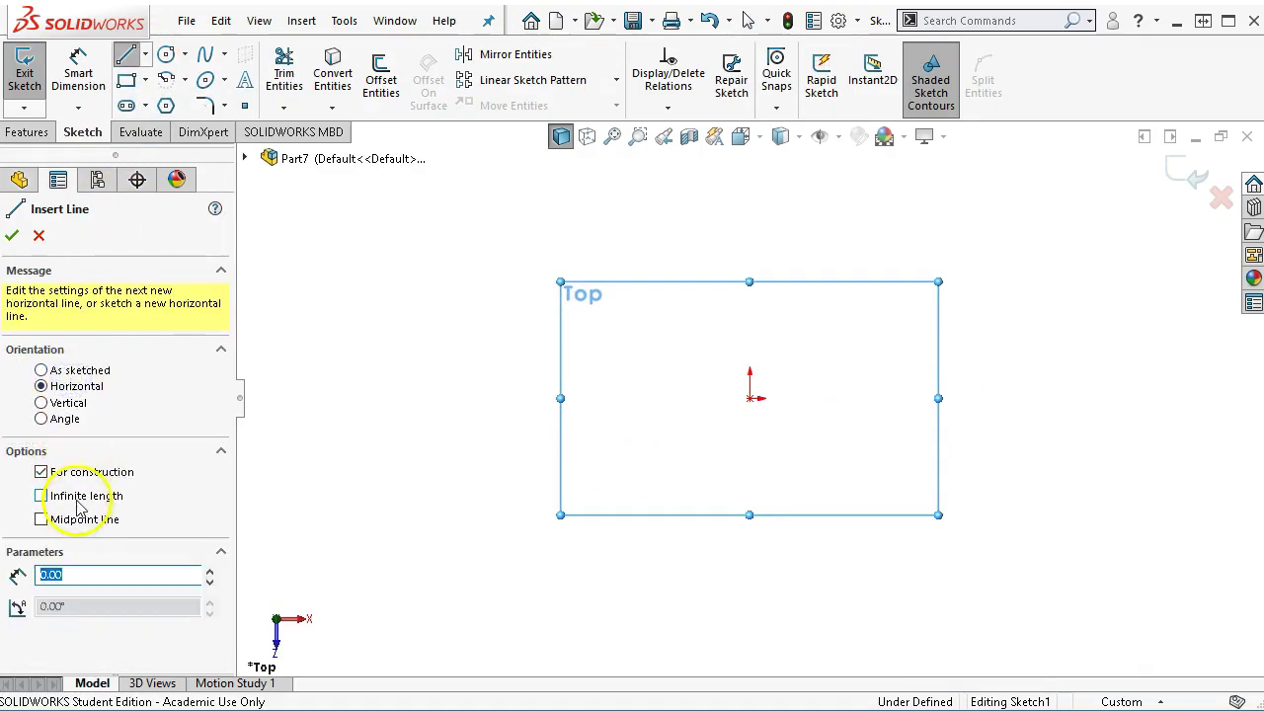
{"action": "left_click", "coordinate": [79, 499]}
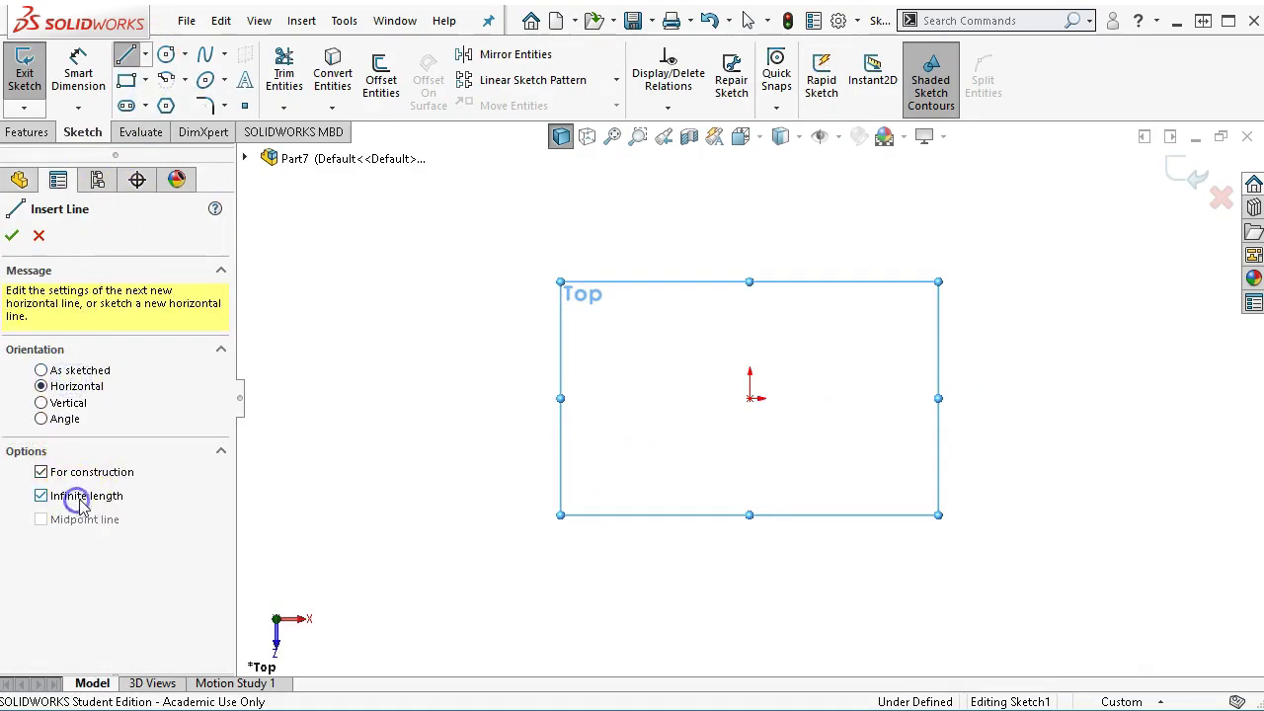
{"action": "left_click", "coordinate": [751, 399]}
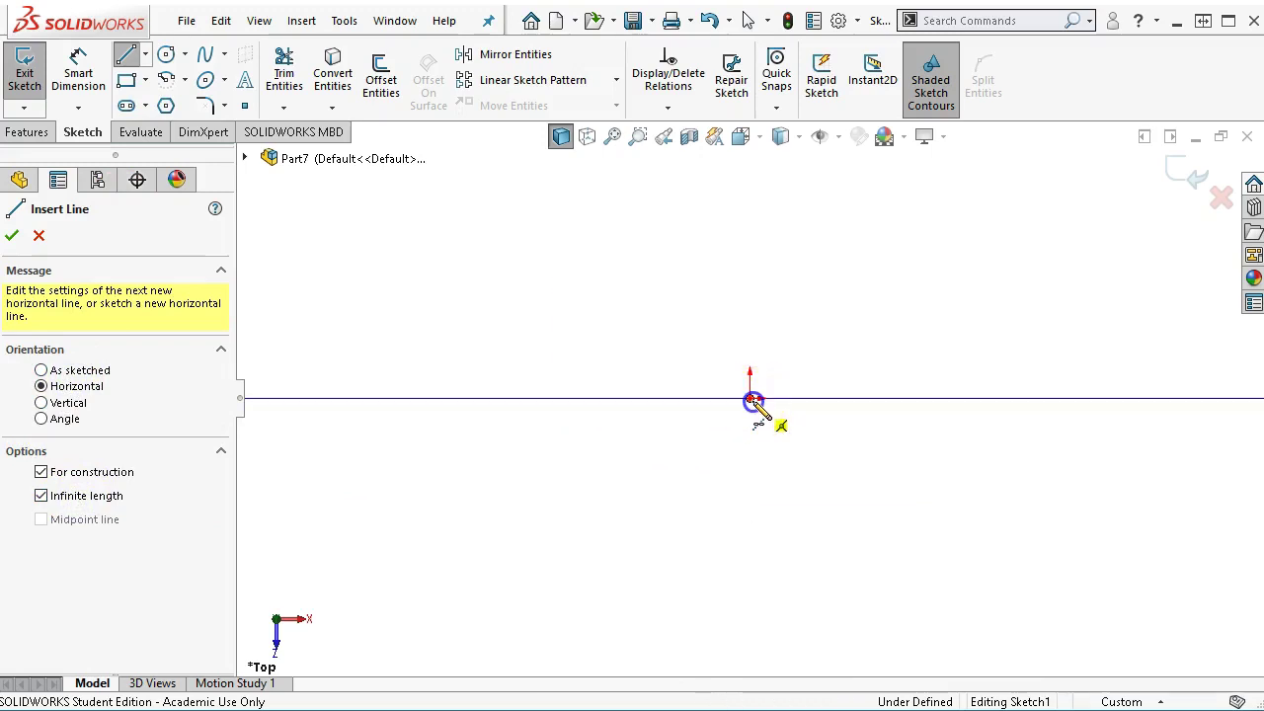
{"action": "left_click", "coordinate": [753, 402]}
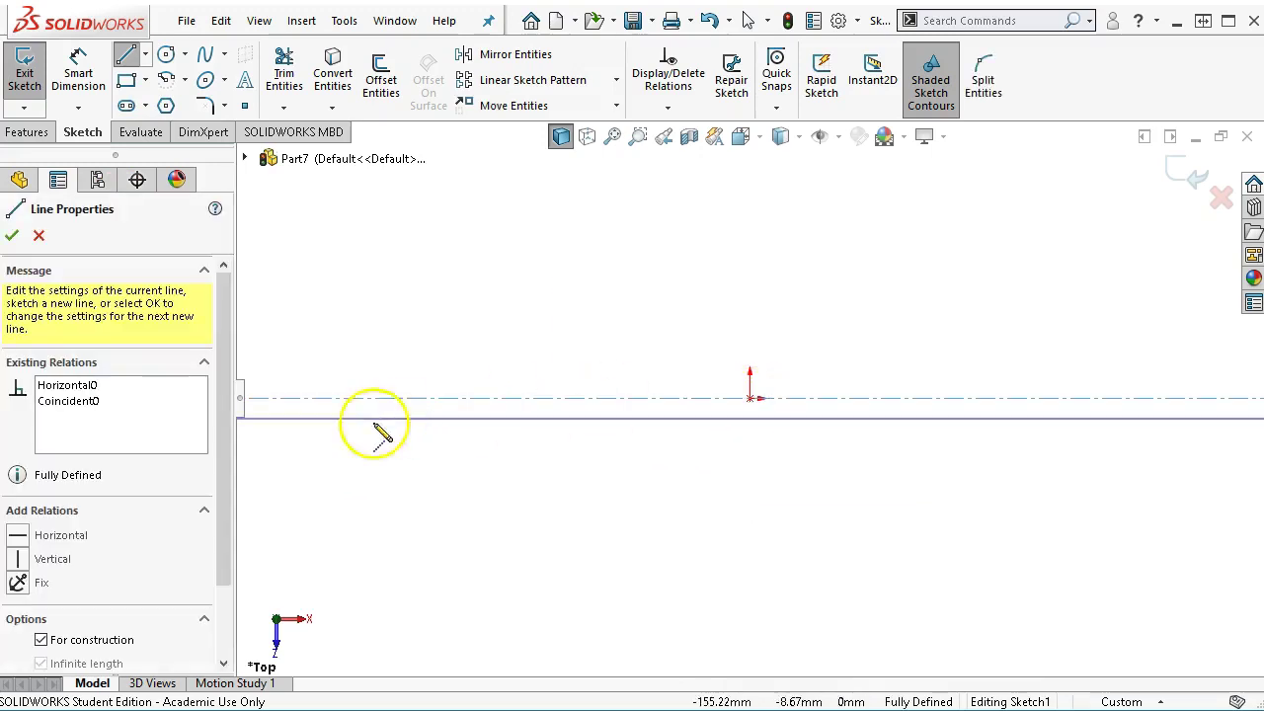
{"action": "left_click", "coordinate": [110, 418]}
{"action": "left_click", "coordinate": [12, 237]}
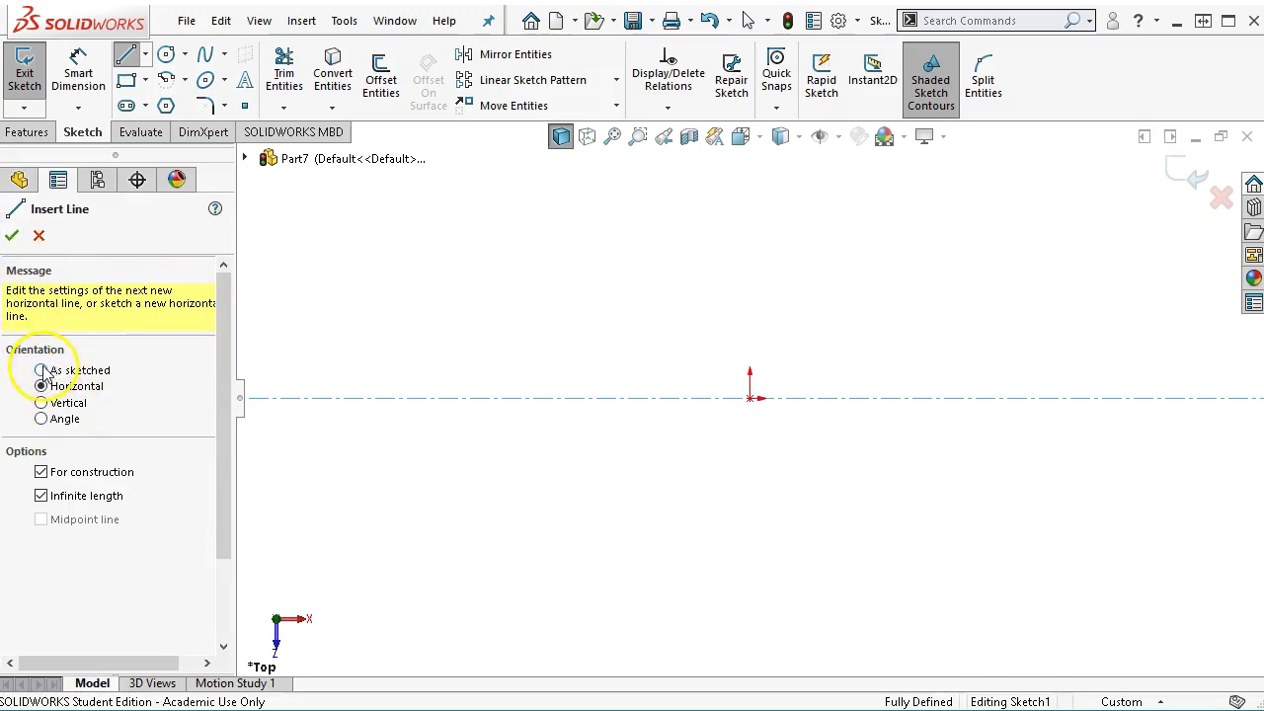
Sketch a solid vertical line about 56 mm up from the origin and a horizontal line about 53 mm long to the right from its end
{"action": "left_click", "coordinate": [41, 496]}
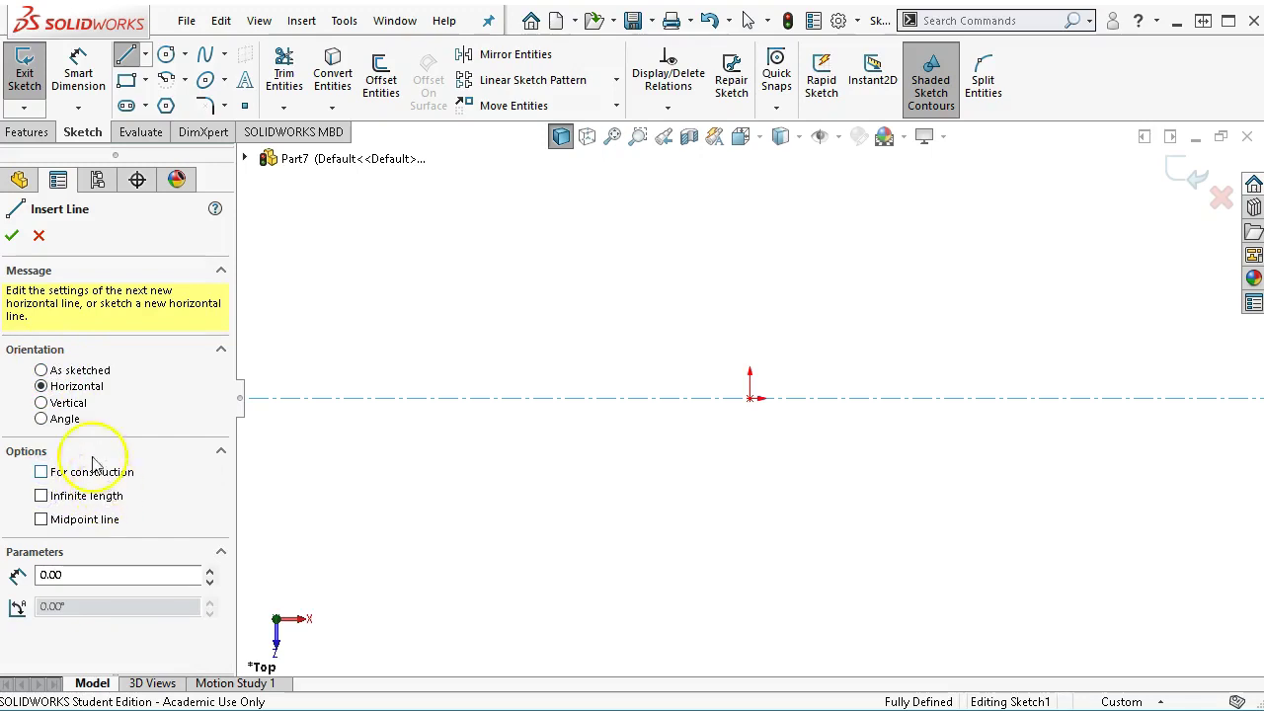
{"action": "left_click", "coordinate": [41, 370]}
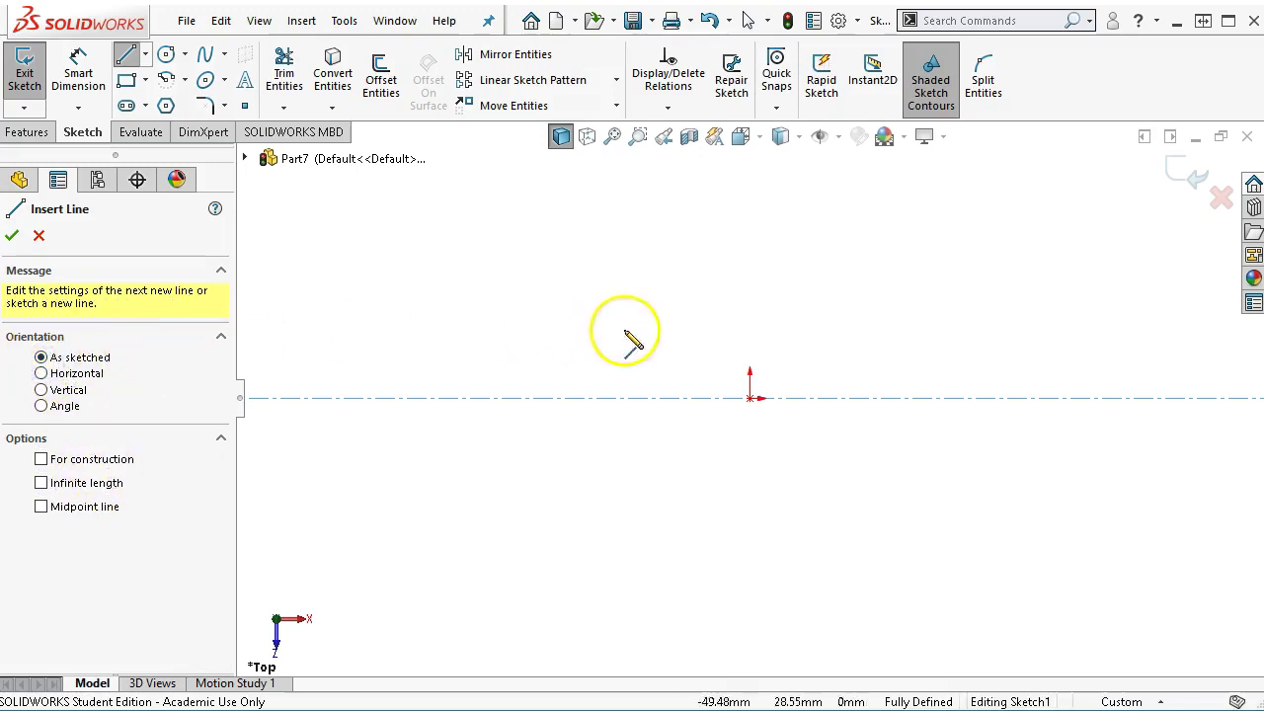
{"action": "left_click", "coordinate": [753, 398]}
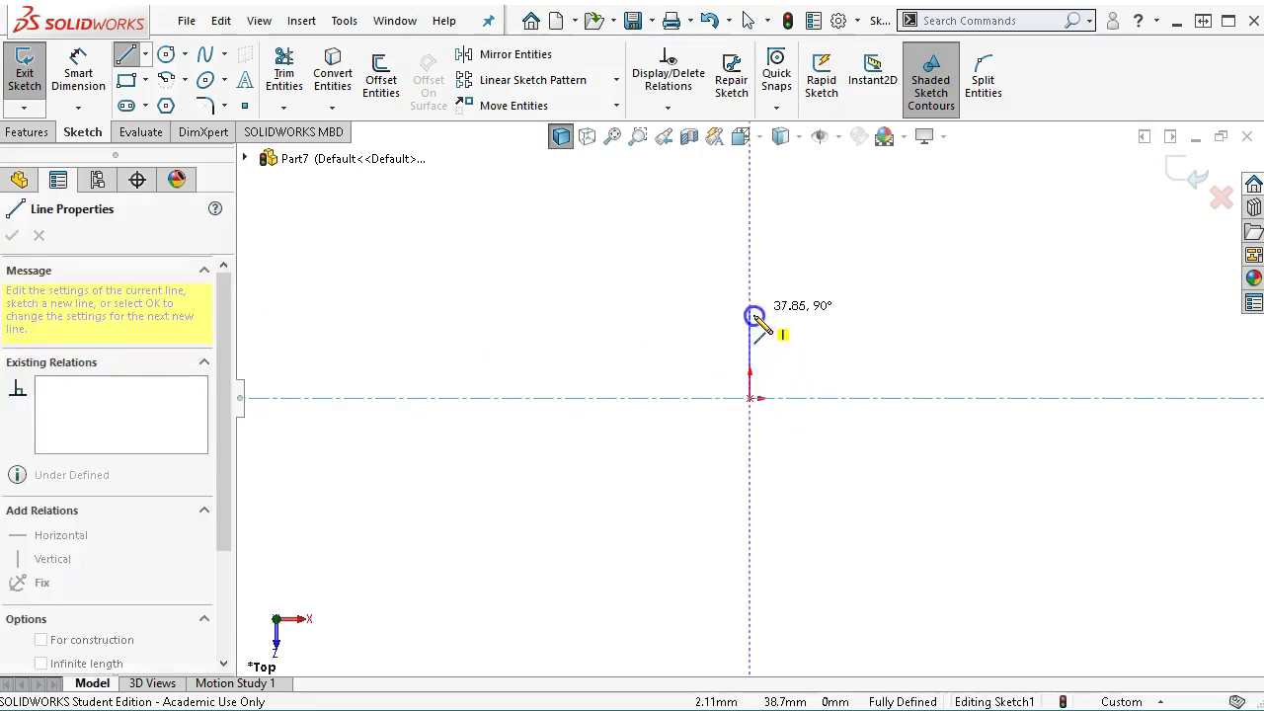
{"action": "left_click", "coordinate": [752, 269]}
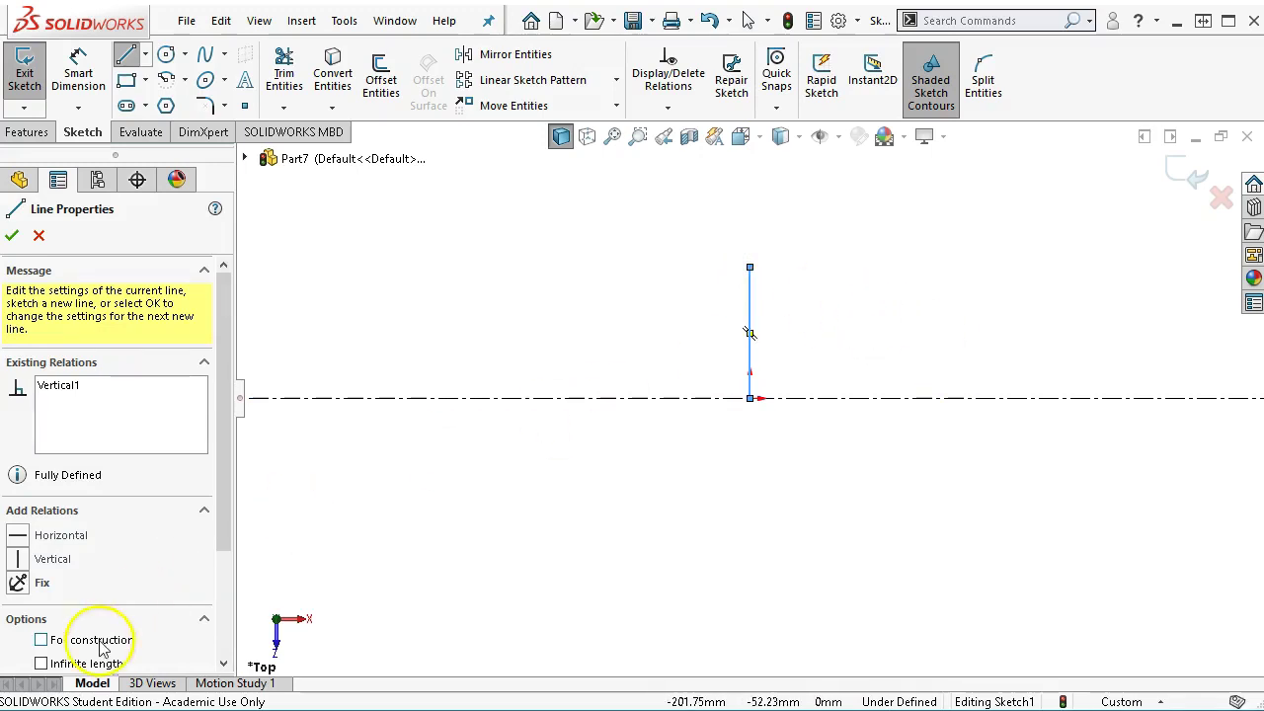
{"action": "left_click", "coordinate": [750, 268]}
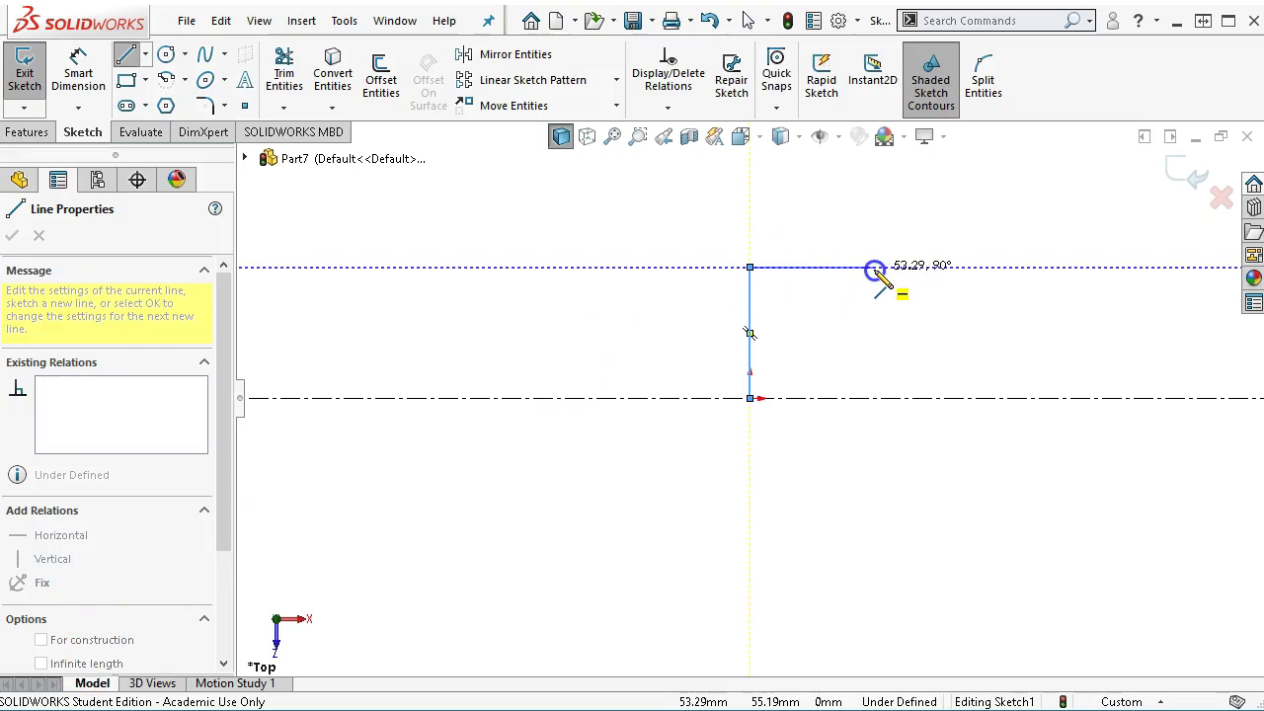
{"action": "left_click", "coordinate": [874, 268]}
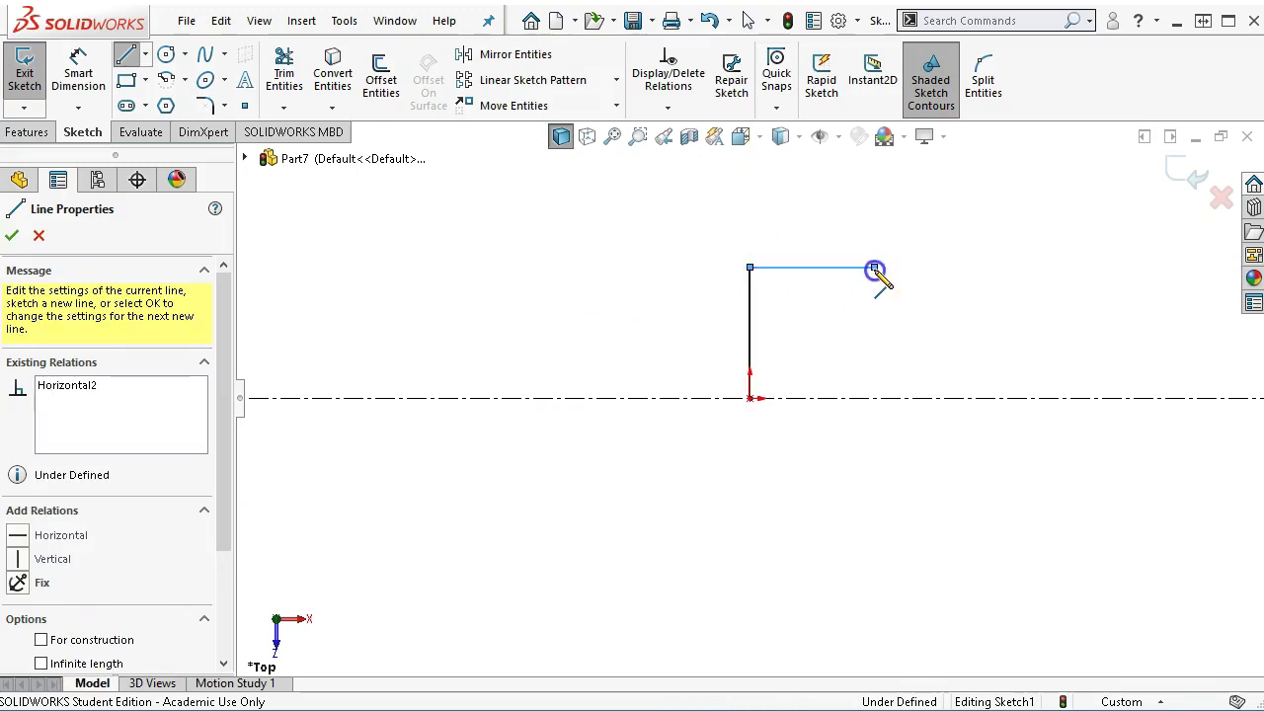
Continue the profile with a step down, a long horizontal edge, a 45° corner and a vertical to the centerline, closing it at the origin
{"action": "left_click", "coordinate": [874, 352]}
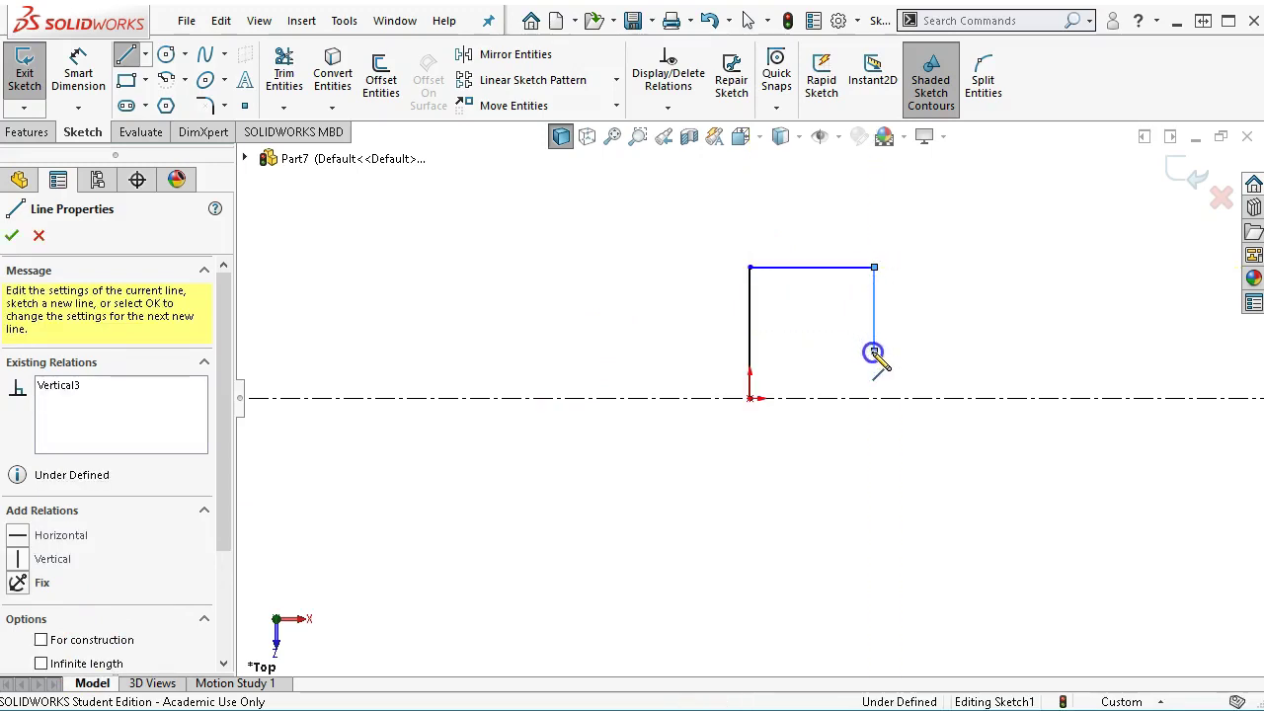
{"action": "left_click", "coordinate": [1114, 351]}
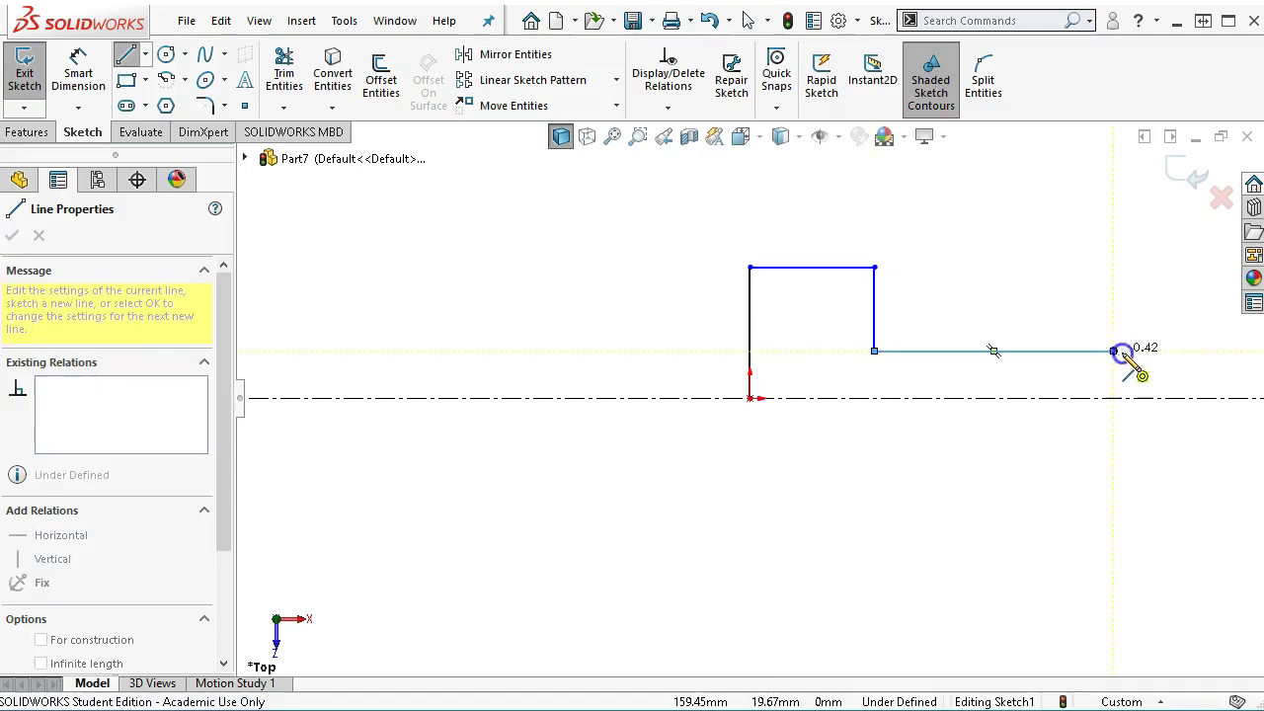
{"action": "left_click", "coordinate": [1138, 374]}
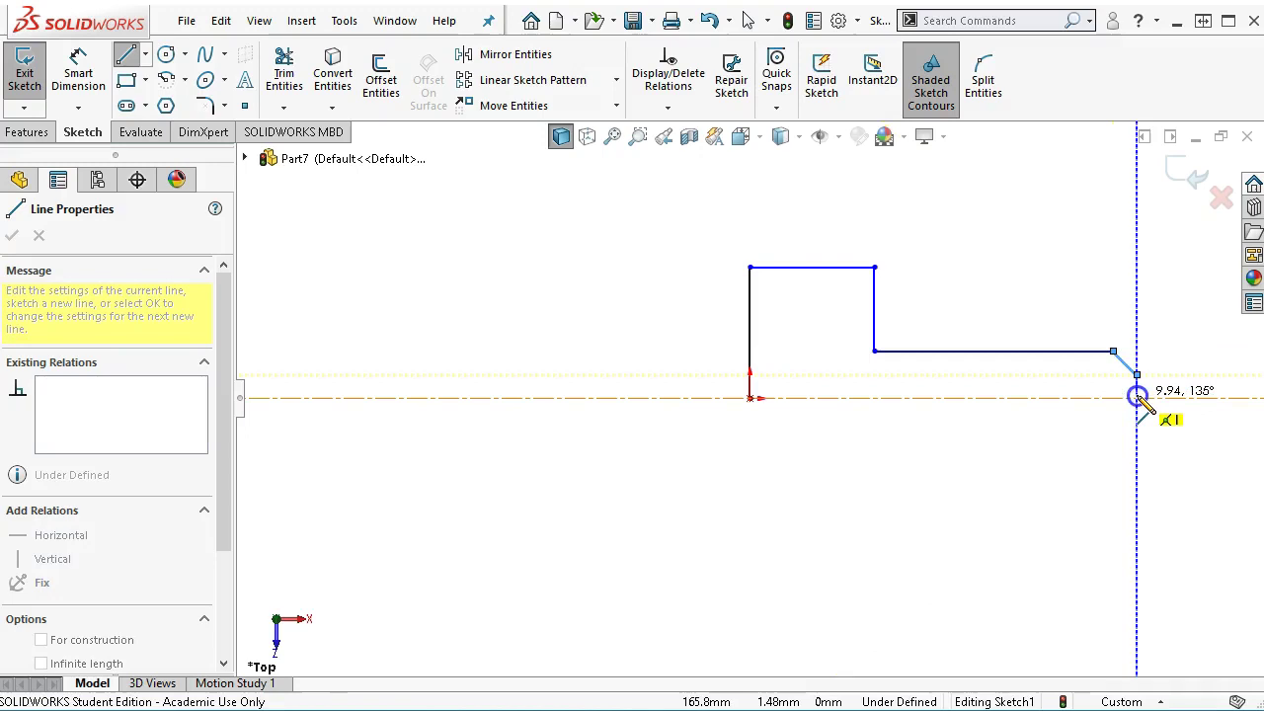
{"action": "left_click", "coordinate": [1138, 398]}
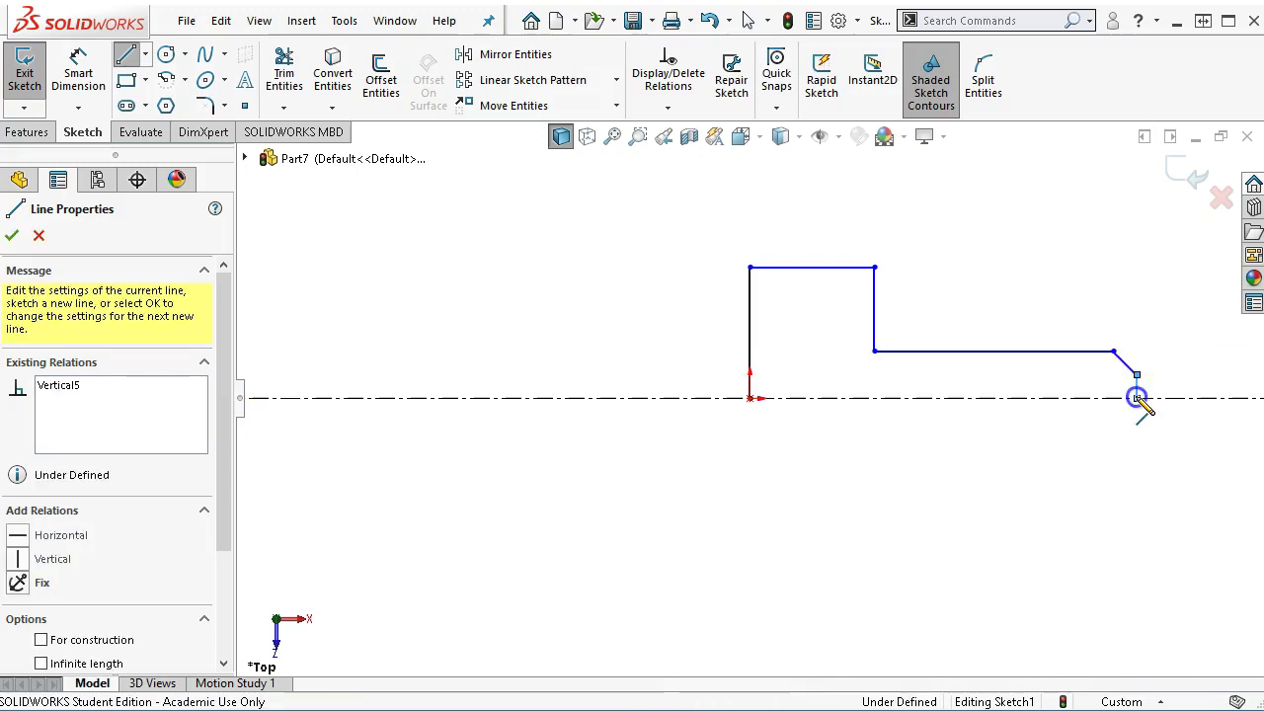
{"action": "left_click", "coordinate": [751, 399]}
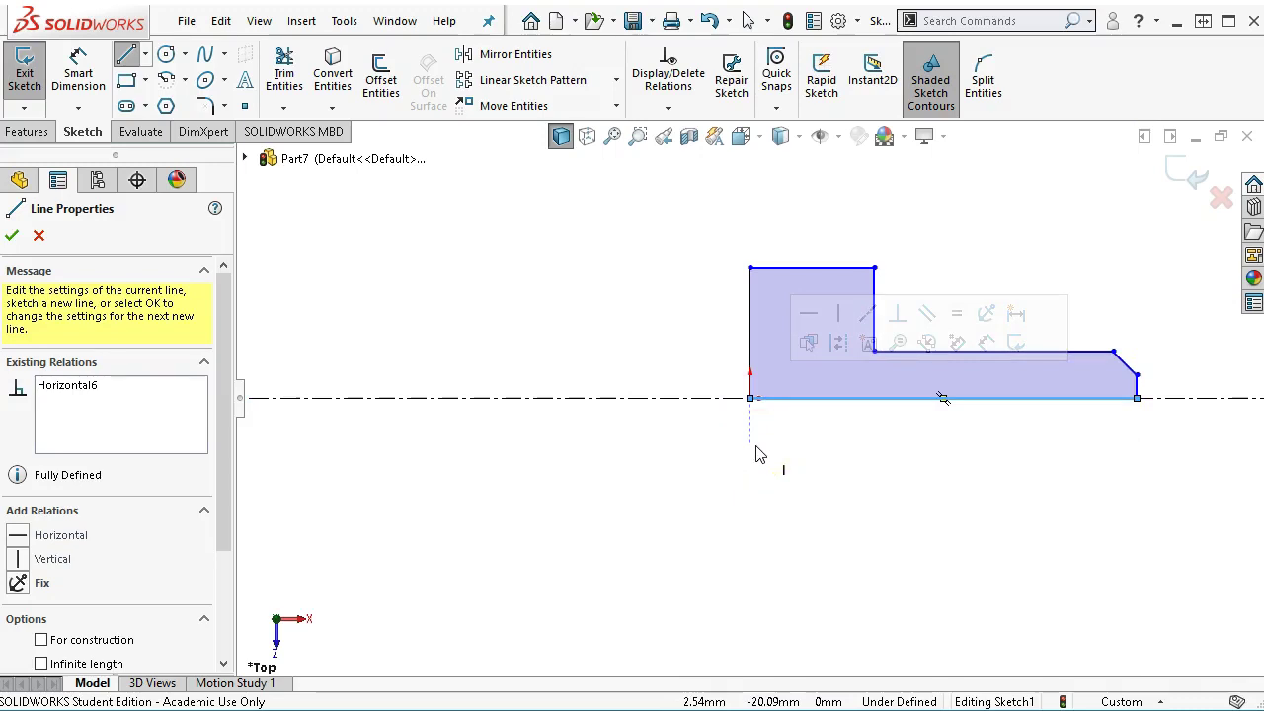
{"action": "double_click", "coordinate": [757, 424]}
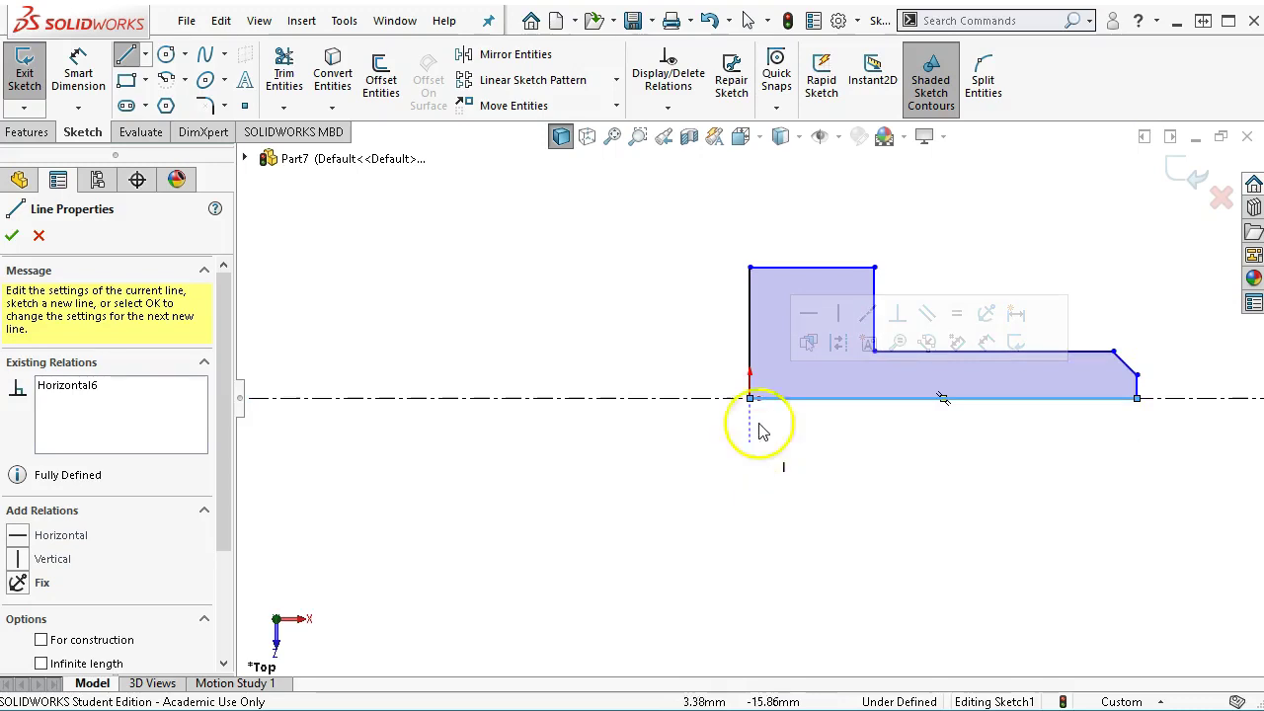
Dimension the profile's highest horizontal edge about the centerline as a 40 mm diameter with Smart Dimension
{"action": "right_click", "coordinate": [624, 237]}
{"action": "left_click", "coordinate": [817, 204]}
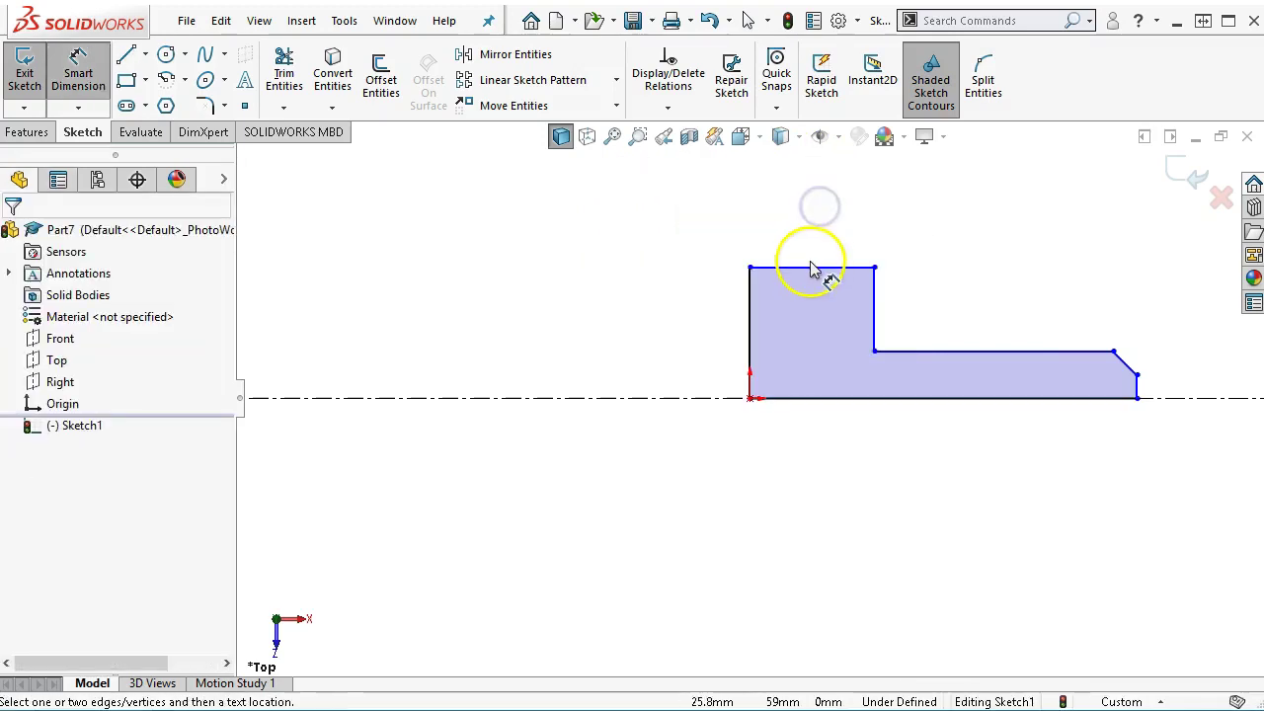
{"action": "left_click", "coordinate": [811, 268]}
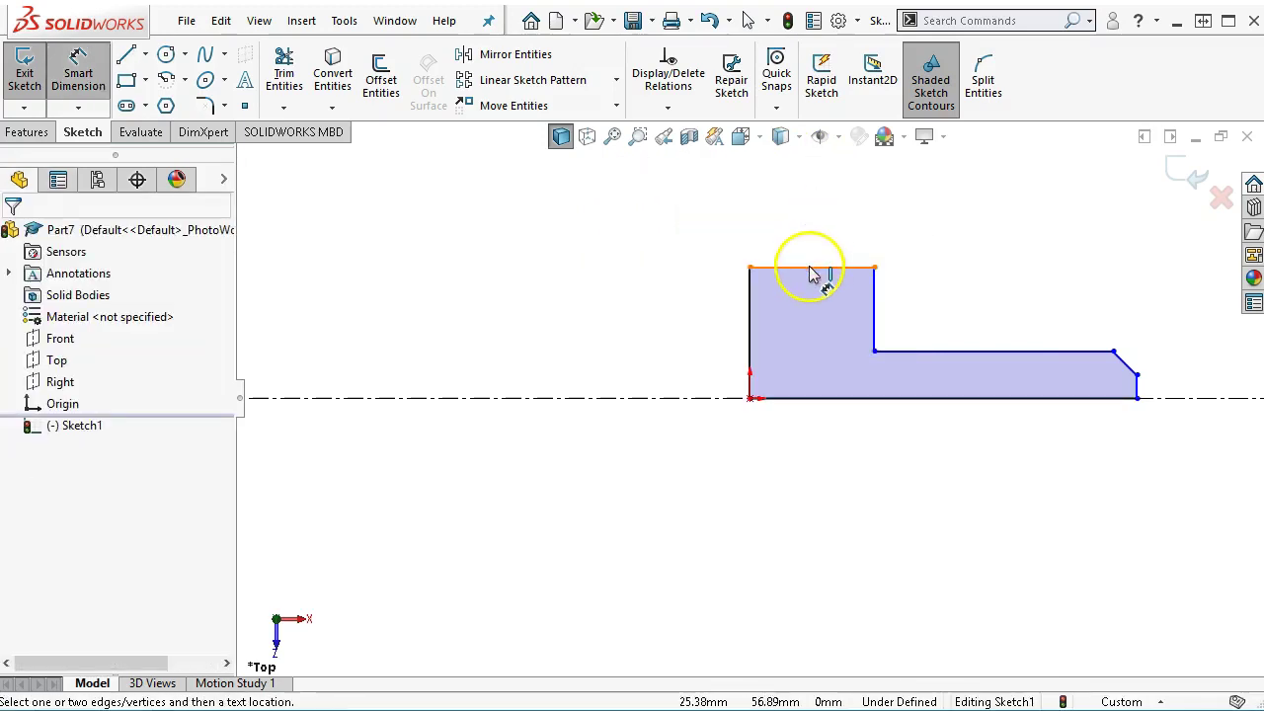
{"action": "left_click", "coordinate": [672, 405]}
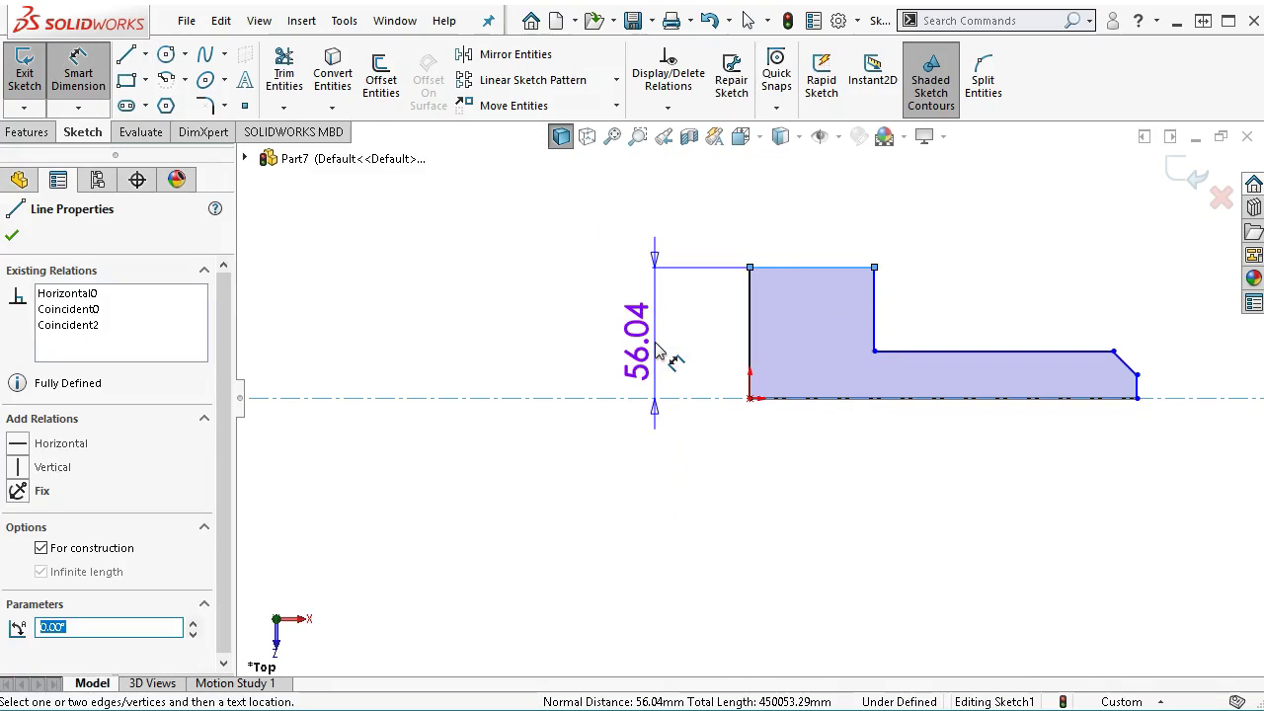
{"action": "left_click", "coordinate": [640, 470]}
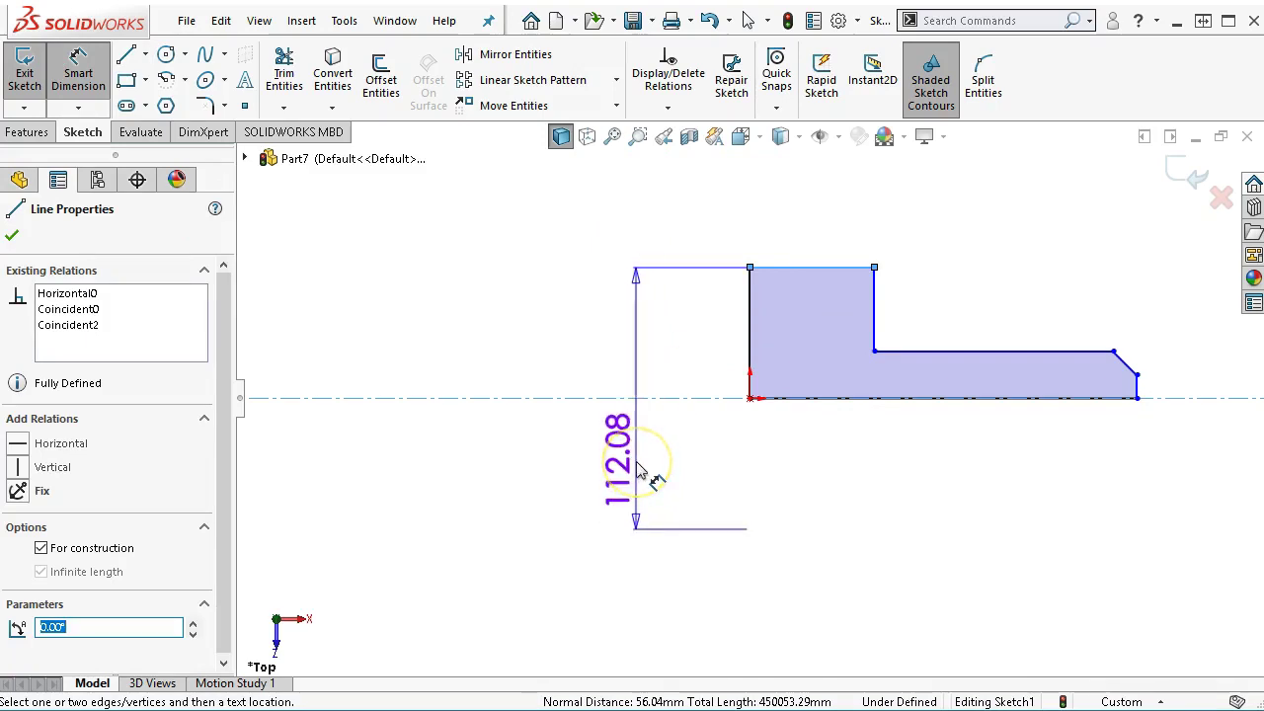
{"action": "type", "text": "40"}
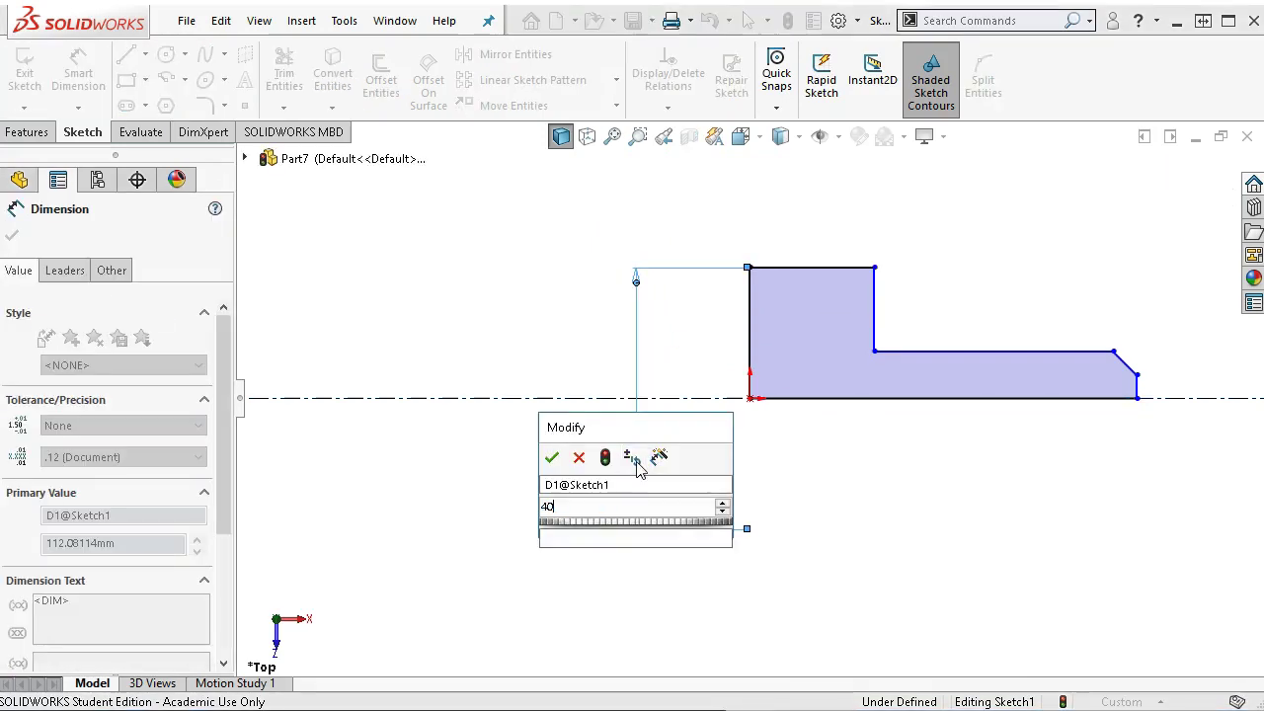
{"action": "key", "text": "Return"}
{"action": "left_click", "coordinate": [648, 482]}
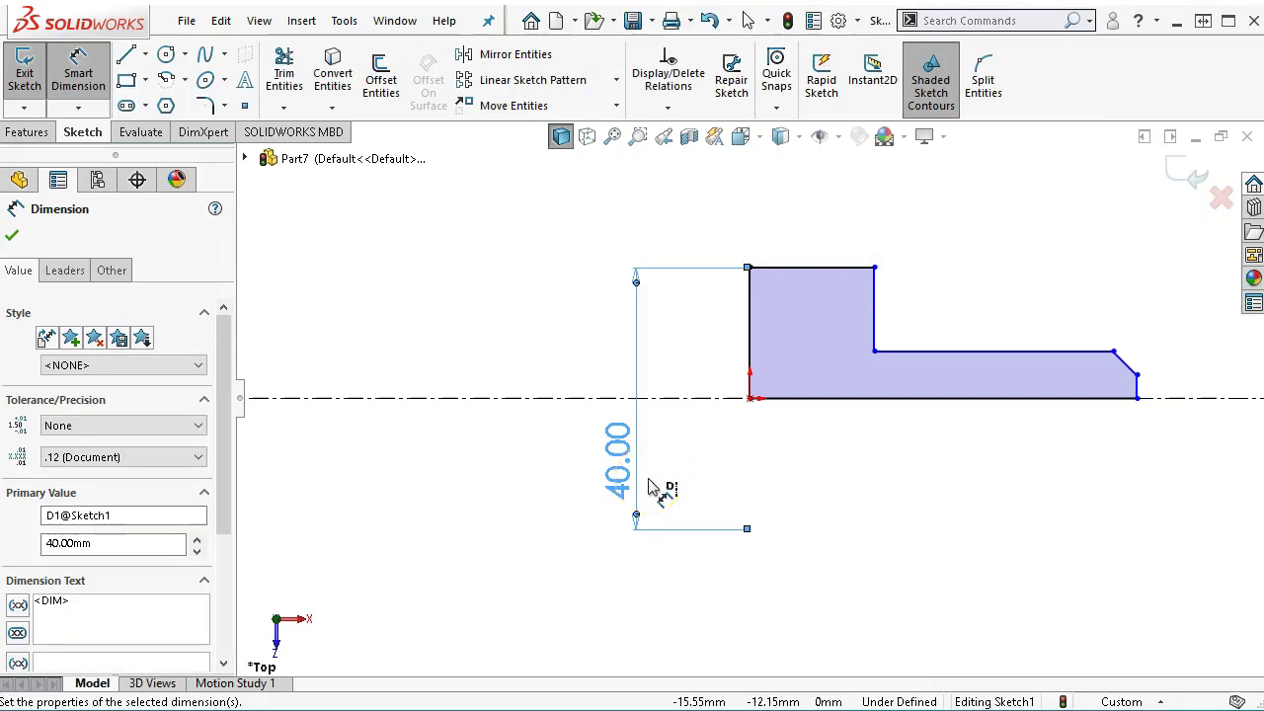
Dimension the lower, longer horizontal edge about the centerline as a 28 mm diameter
{"action": "left_click", "coordinate": [883, 484]}
{"action": "left_click", "coordinate": [1006, 352]}
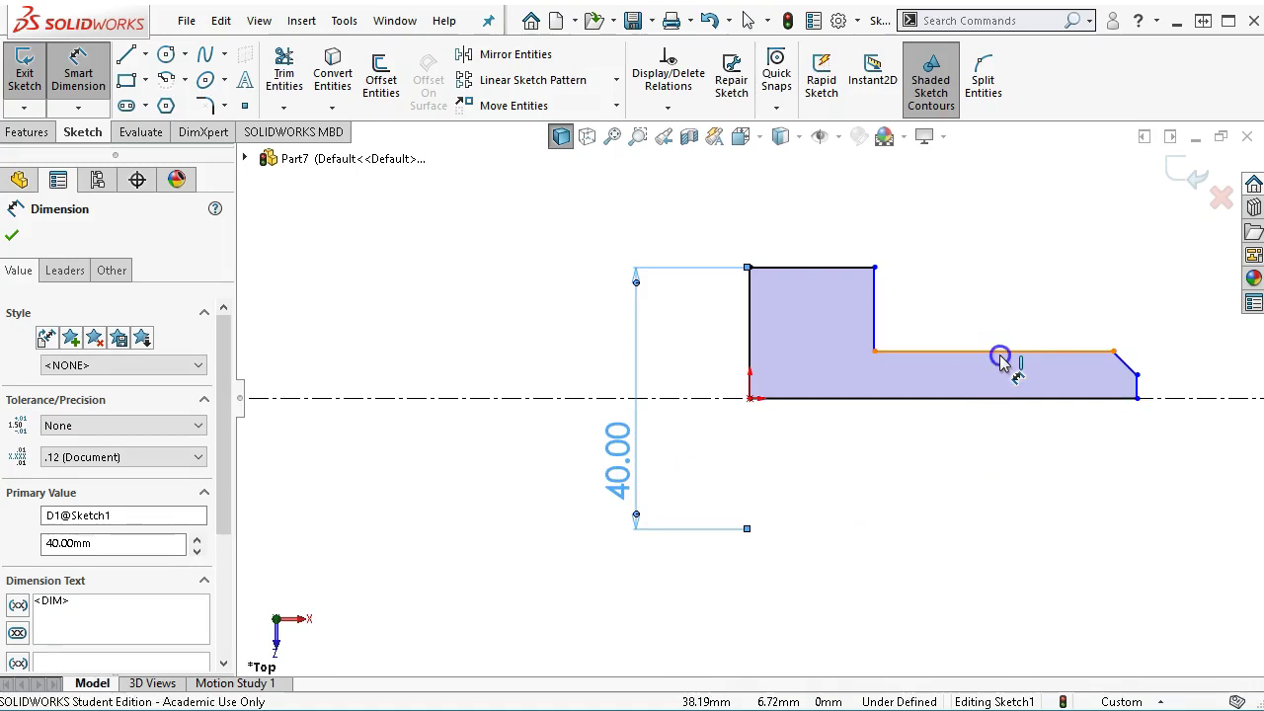
{"action": "left_click", "coordinate": [753, 357]}
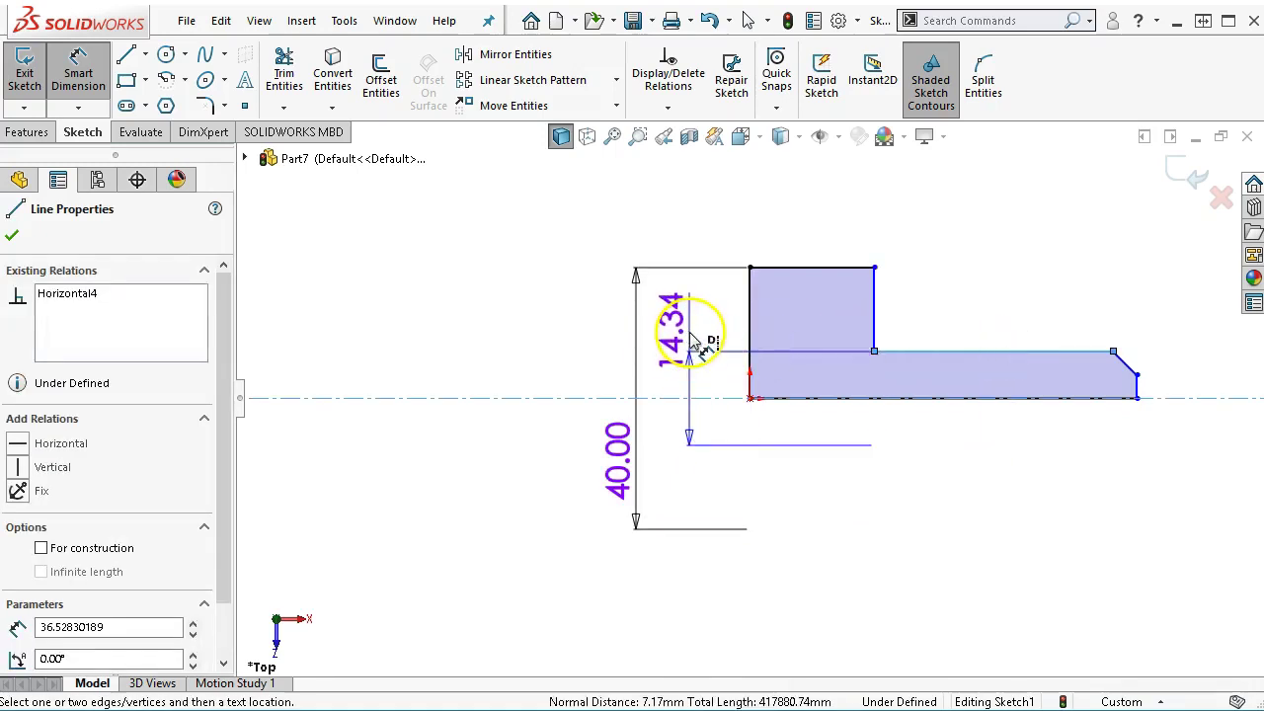
{"action": "left_click", "coordinate": [694, 338]}
{"action": "type", "text": "28"}
{"action": "key", "text": "Return"}
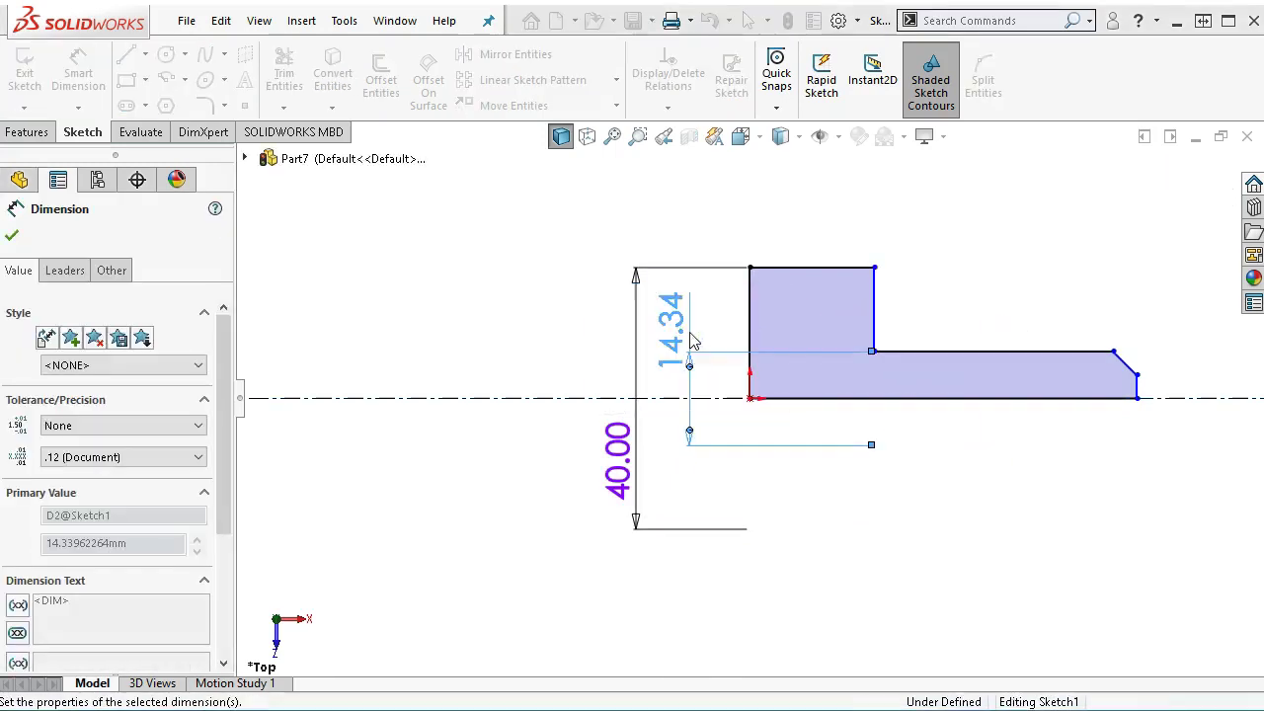
{"action": "left_click", "coordinate": [815, 397]}
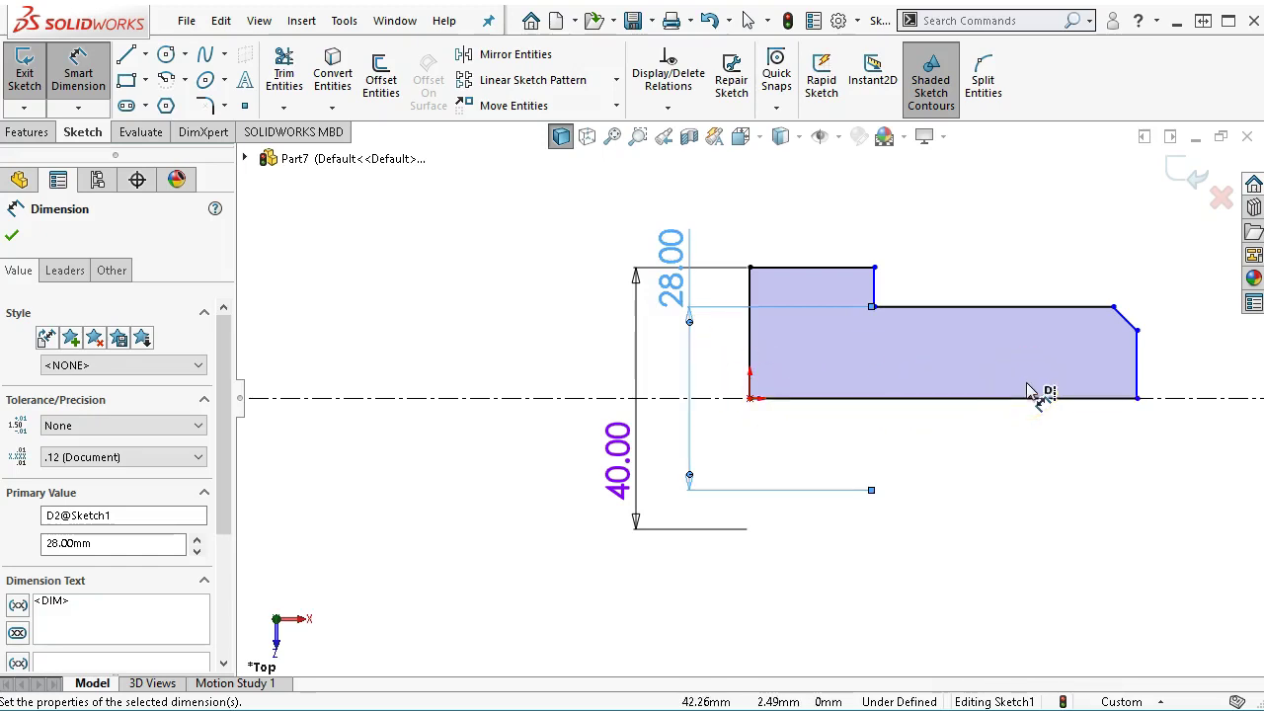
{"action": "left_click", "coordinate": [1126, 318]}
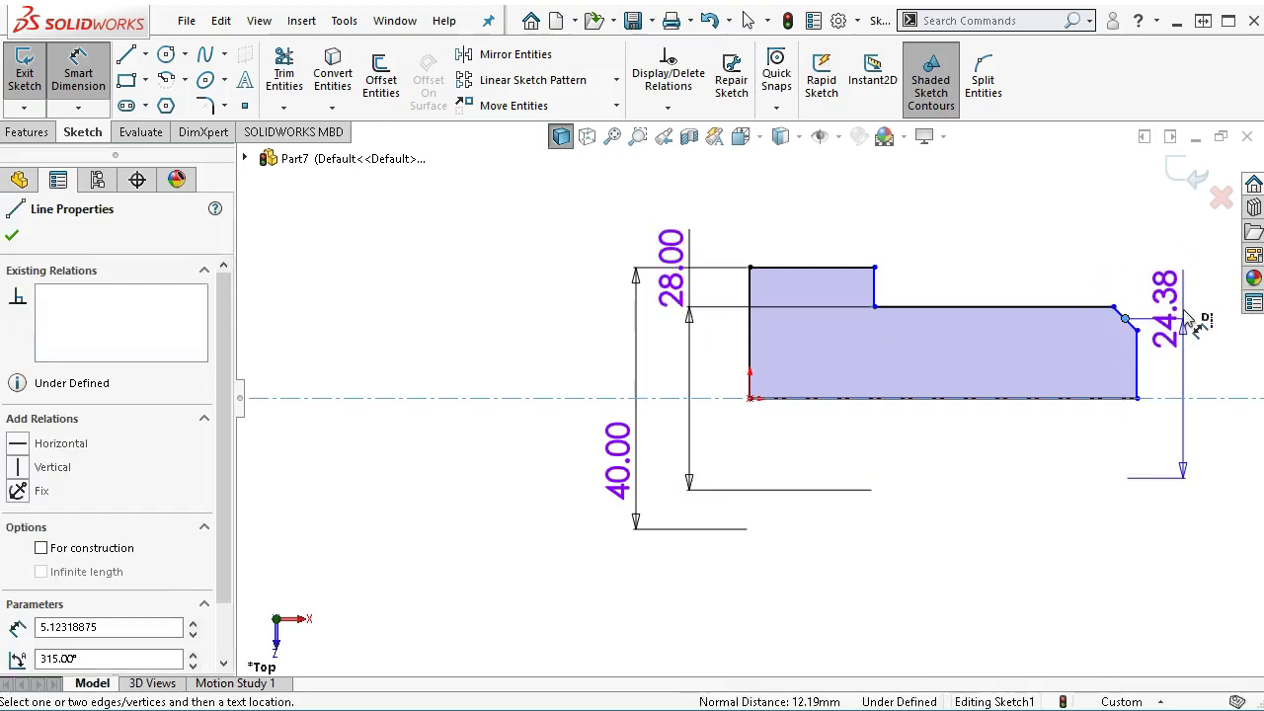
{"action": "key", "text": "Escape"}
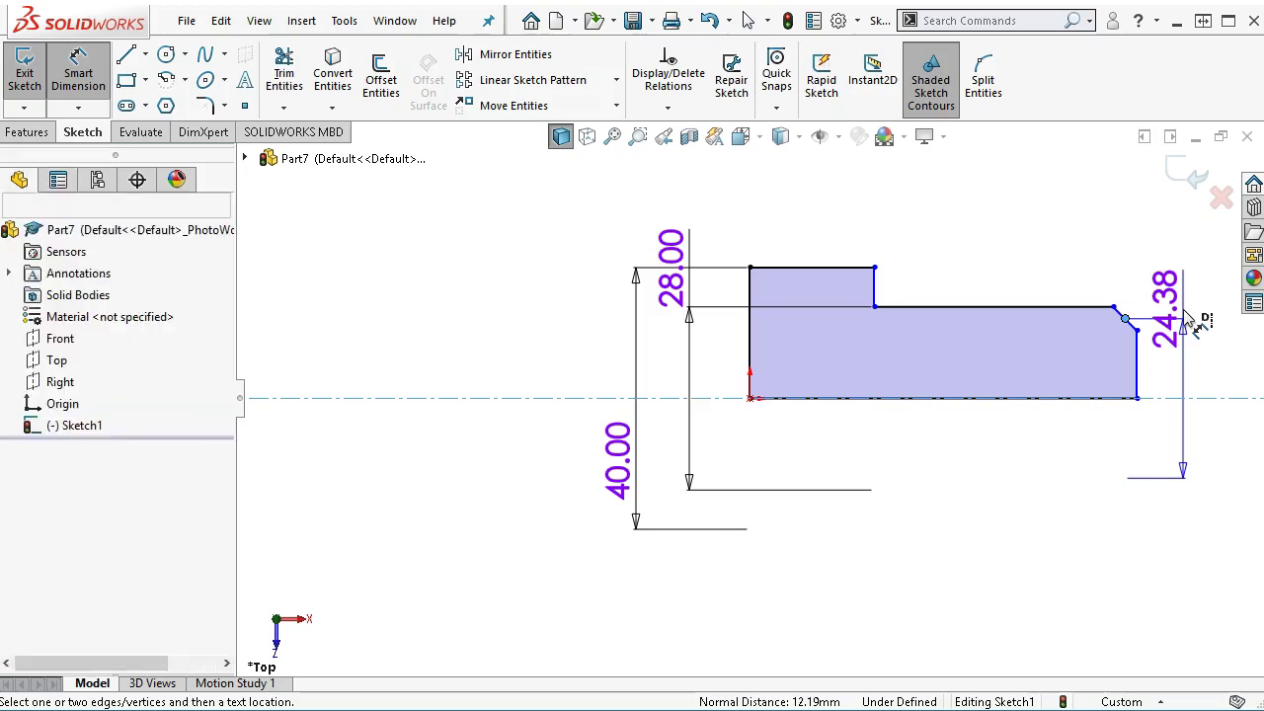
{"action": "scroll", "coordinate": [1185, 319], "scroll_direction": "down", "scroll_amount": 3}
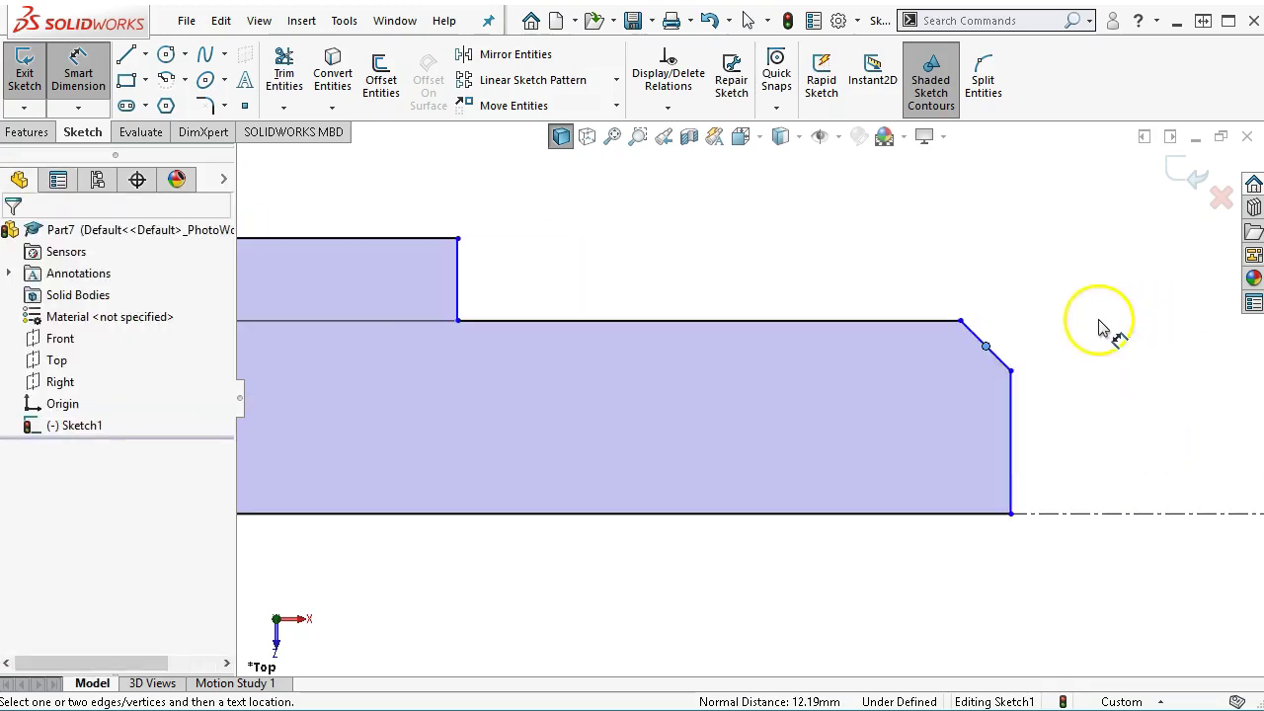
Dimension the vertical height of the sloped corner line as 5 mm
{"action": "left_click", "coordinate": [1000, 359]}
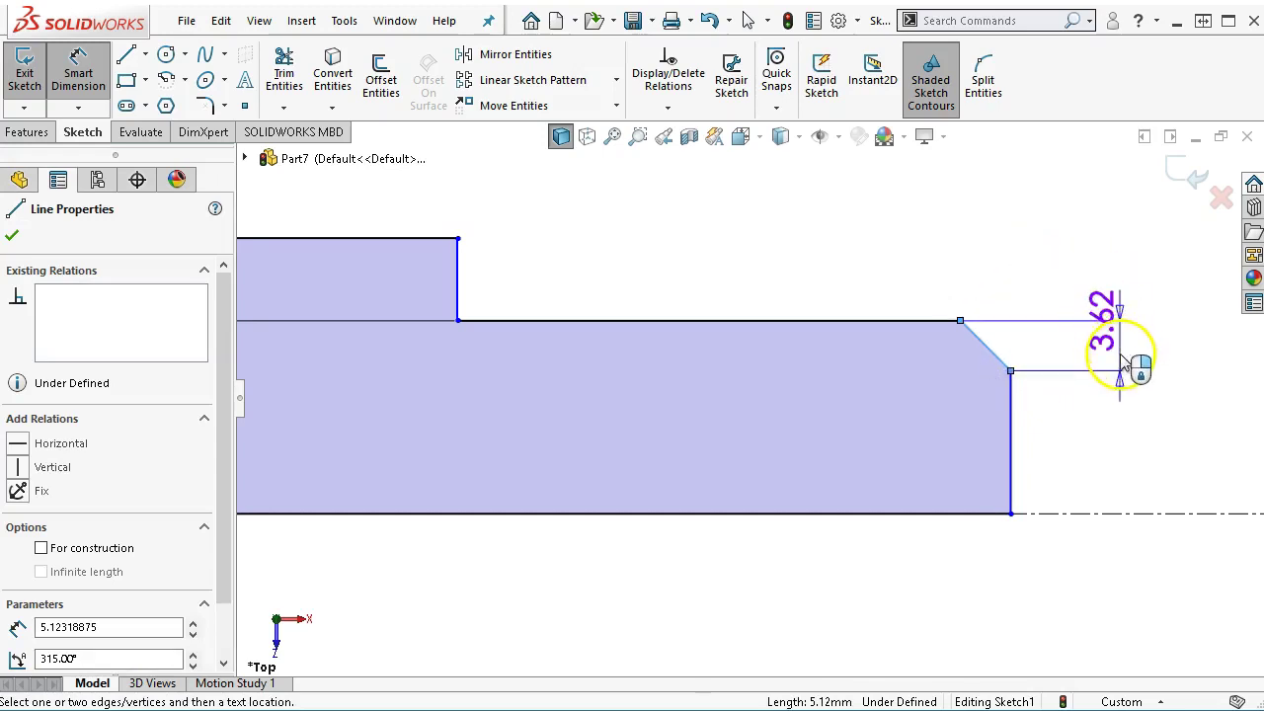
{"action": "left_click", "coordinate": [1122, 348]}
{"action": "type", "text": "5"}
{"action": "key", "text": "Return"}
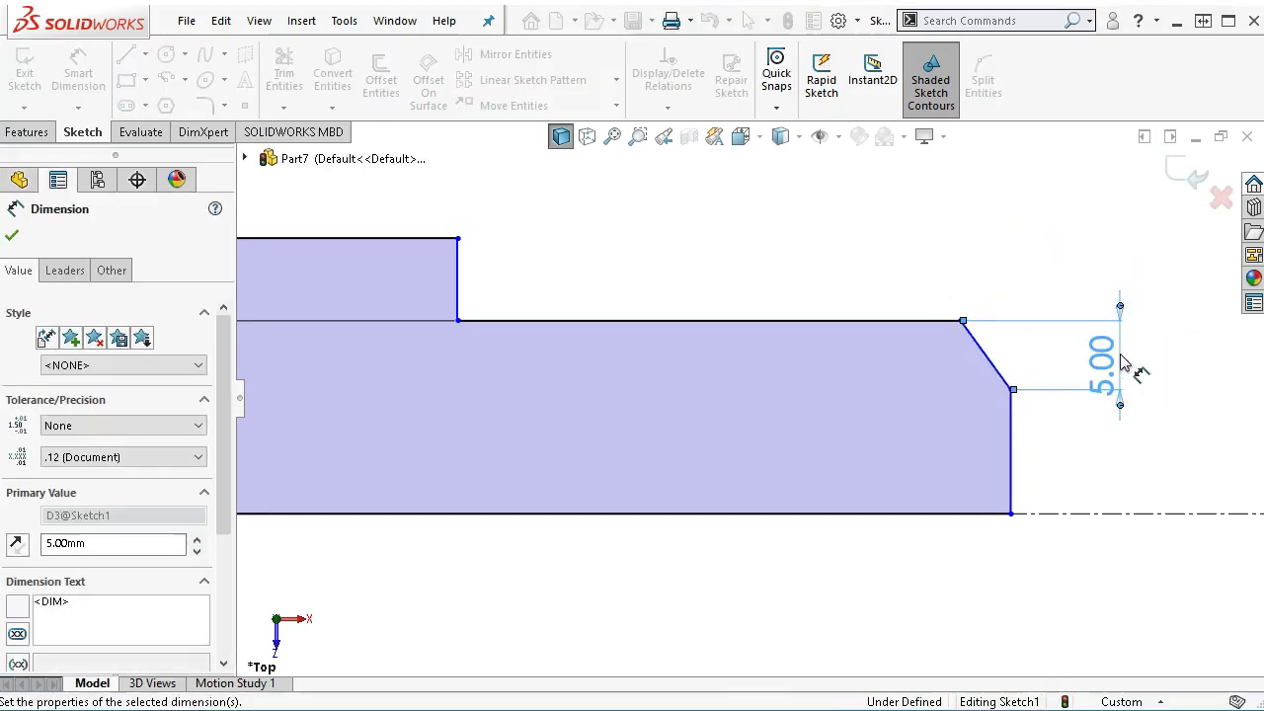
{"action": "right_click", "coordinate": [1003, 229]}
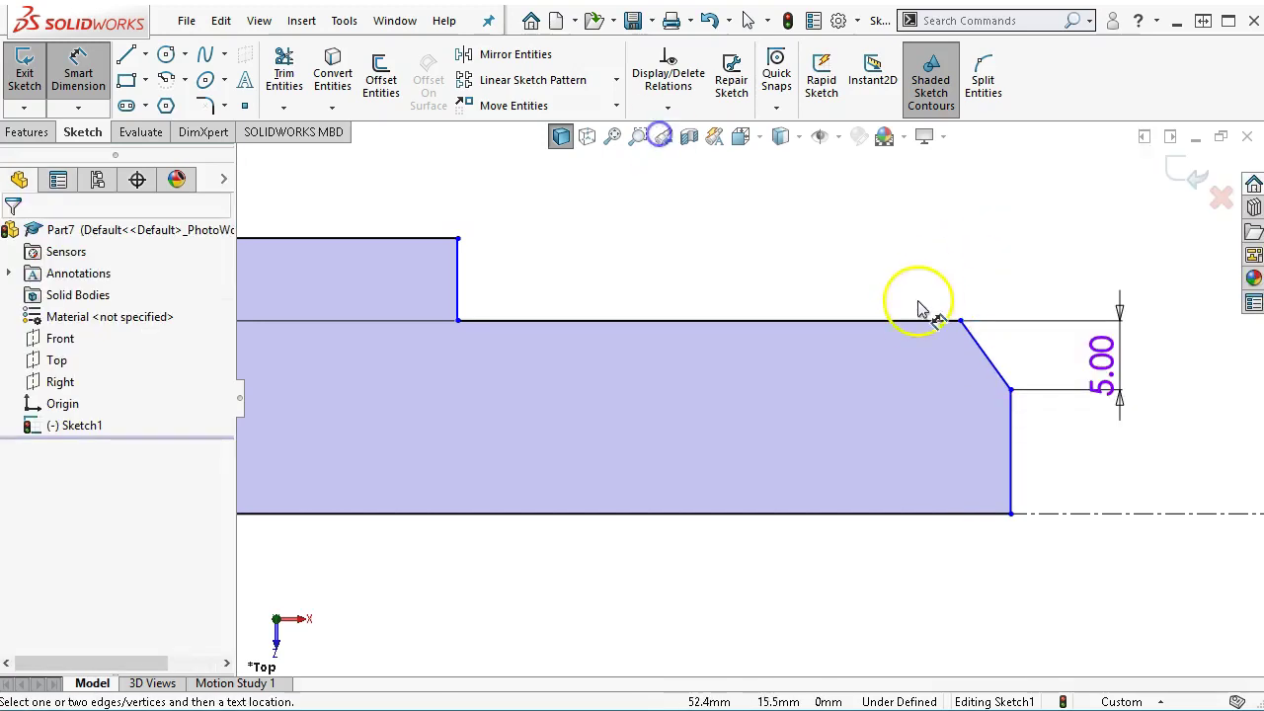
Dimension the angle between the long horizontal edge and the sloped corner line as 45°
{"action": "left_click", "coordinate": [948, 322]}
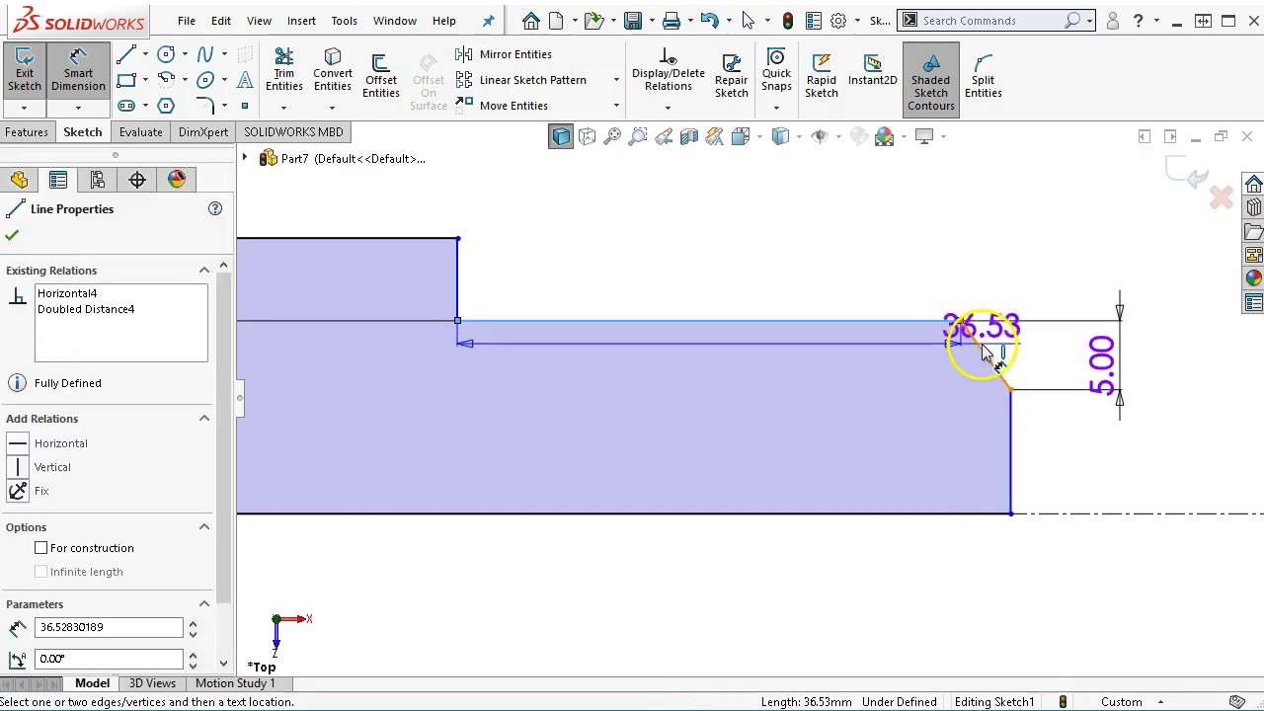
{"action": "left_click", "coordinate": [997, 373]}
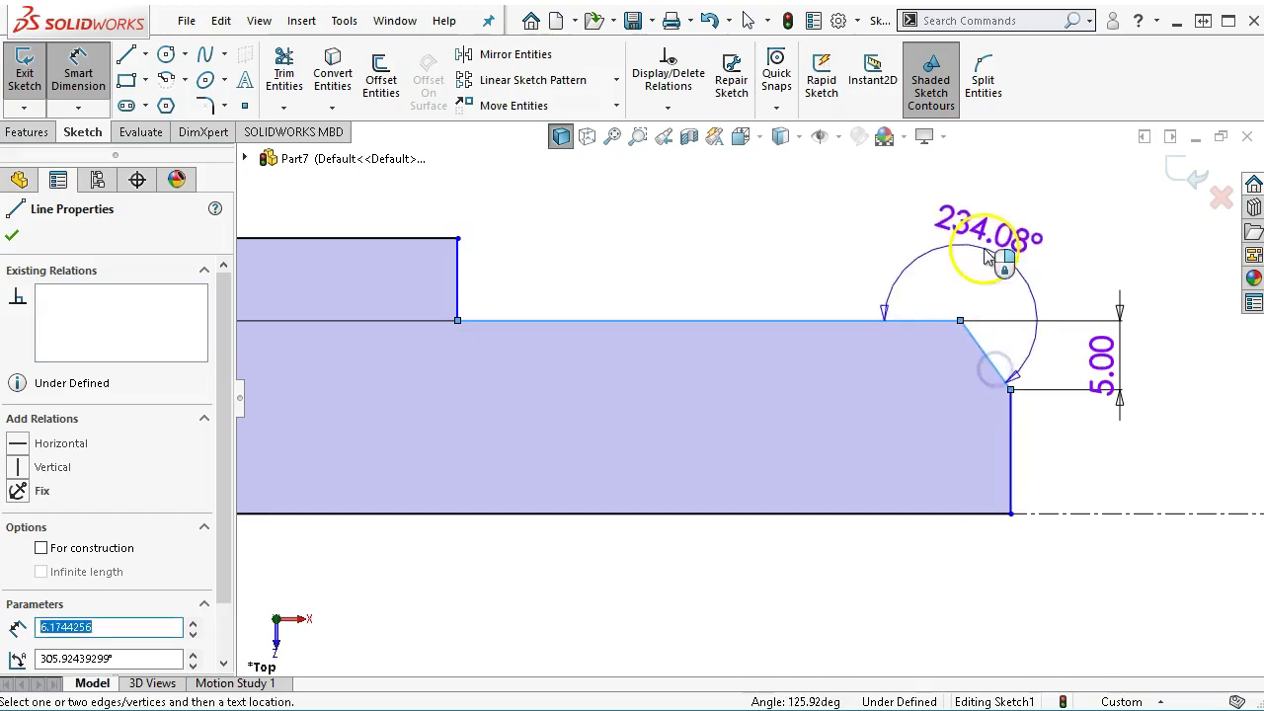
{"action": "left_click", "coordinate": [1185, 425]}
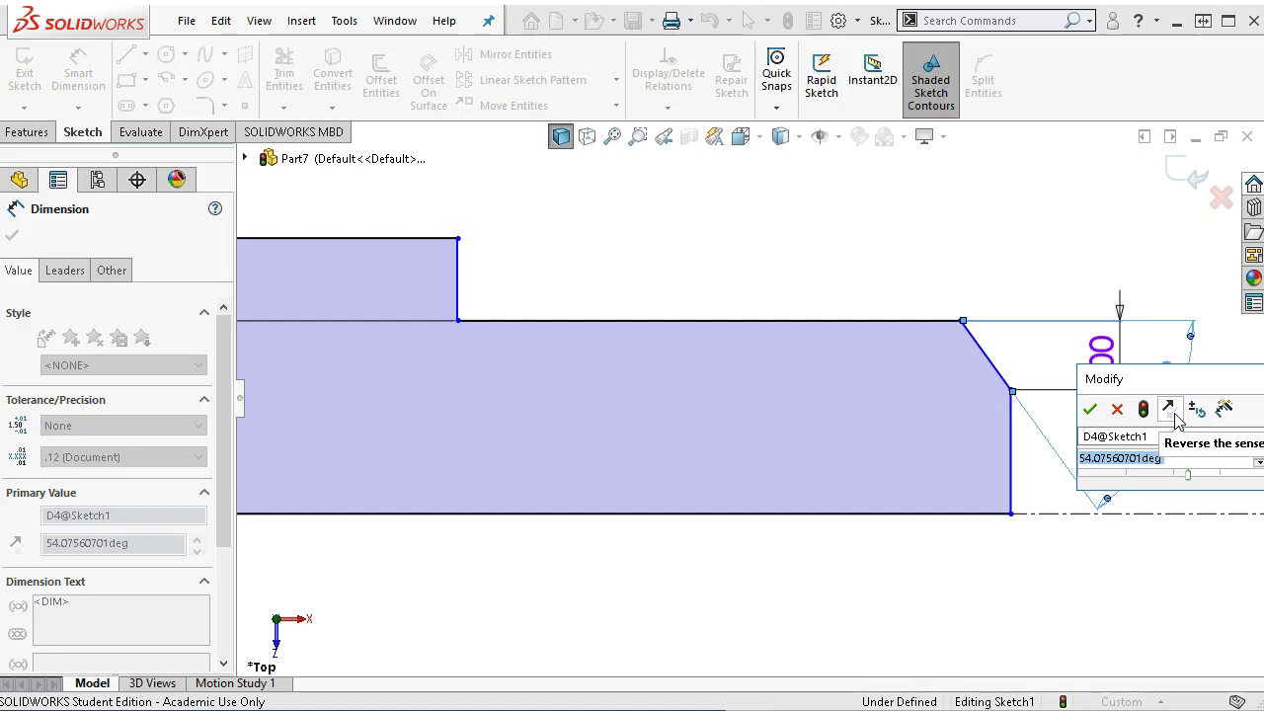
{"action": "type", "text": "45"}
{"action": "key", "text": "Return"}
{"action": "left_click_drag", "start_coordinate": [1178, 422], "coordinate": [1140, 268]}
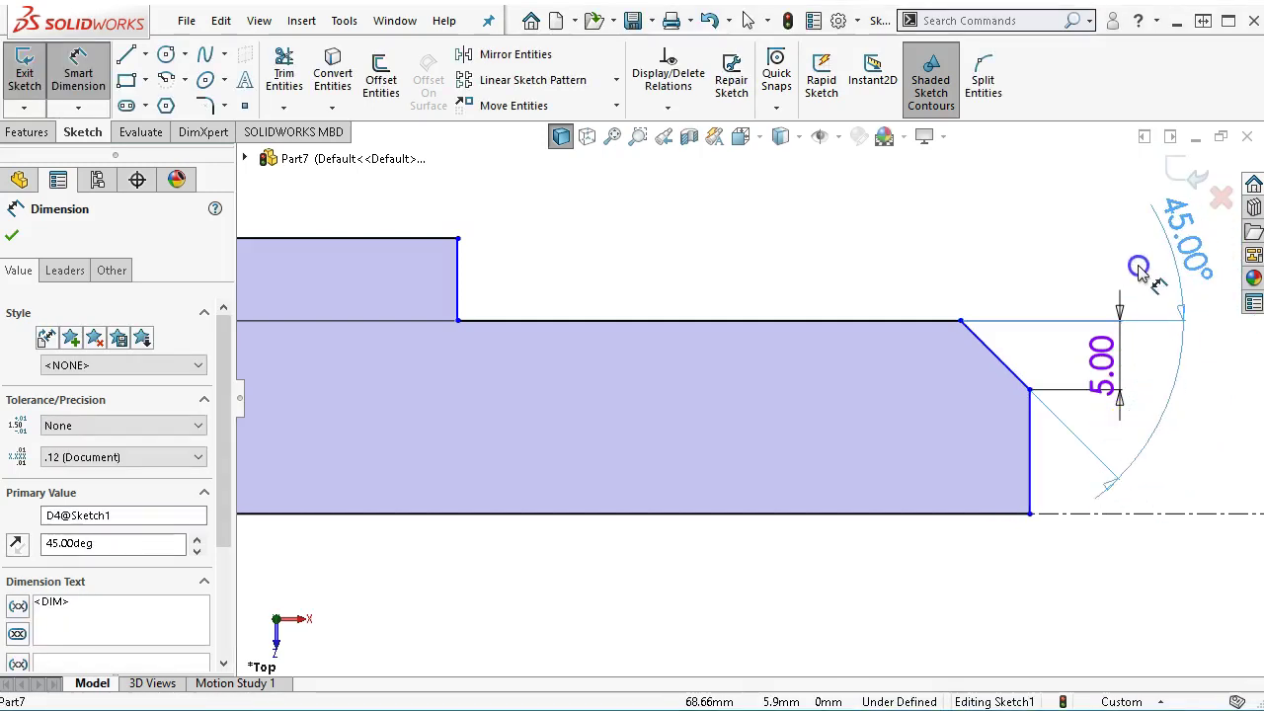
Dimension the profile's overall length along the centerline as 80 mm
{"action": "left_click", "coordinate": [1002, 522]}
{"action": "key", "text": "f"}
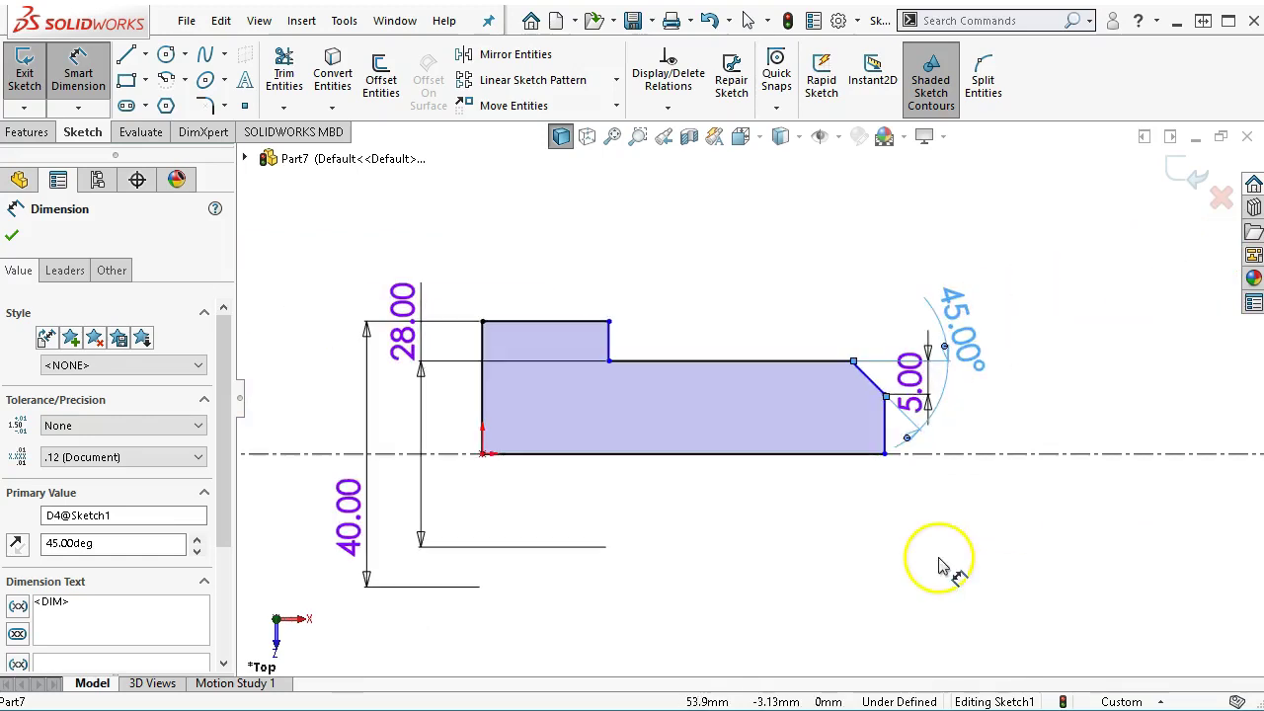
{"action": "left_click", "coordinate": [626, 462]}
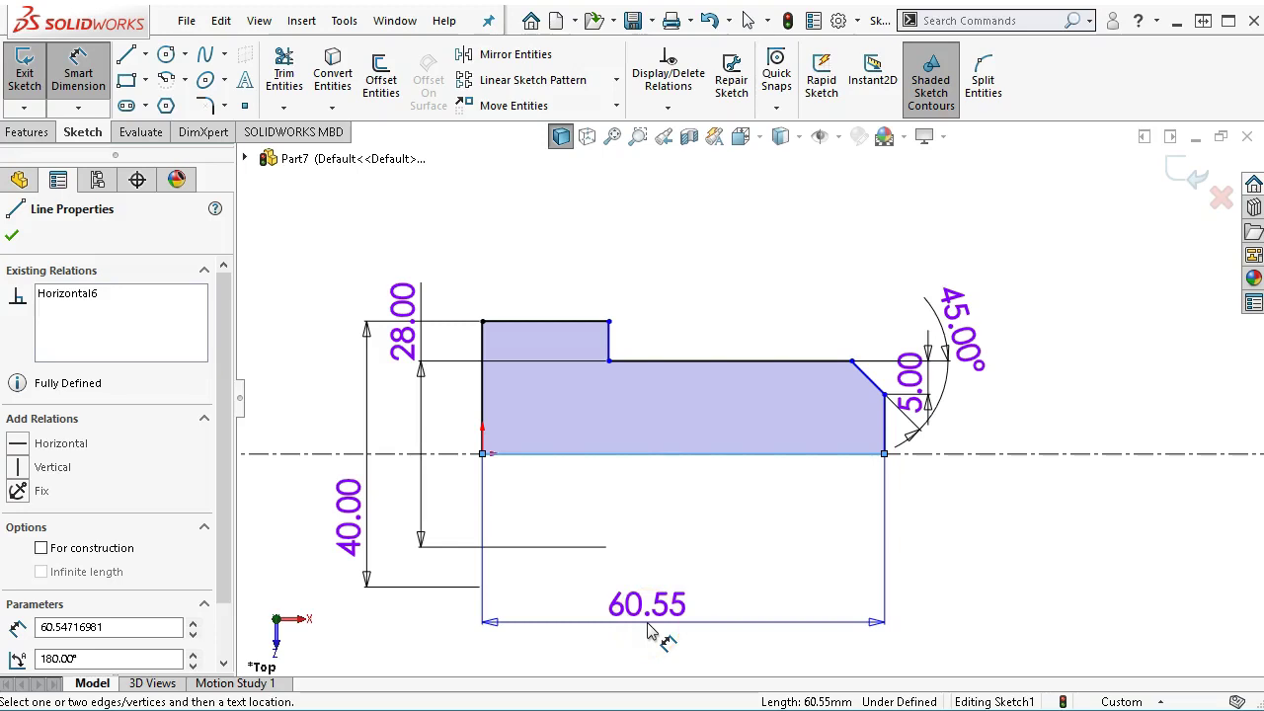
{"action": "left_click", "coordinate": [649, 632]}
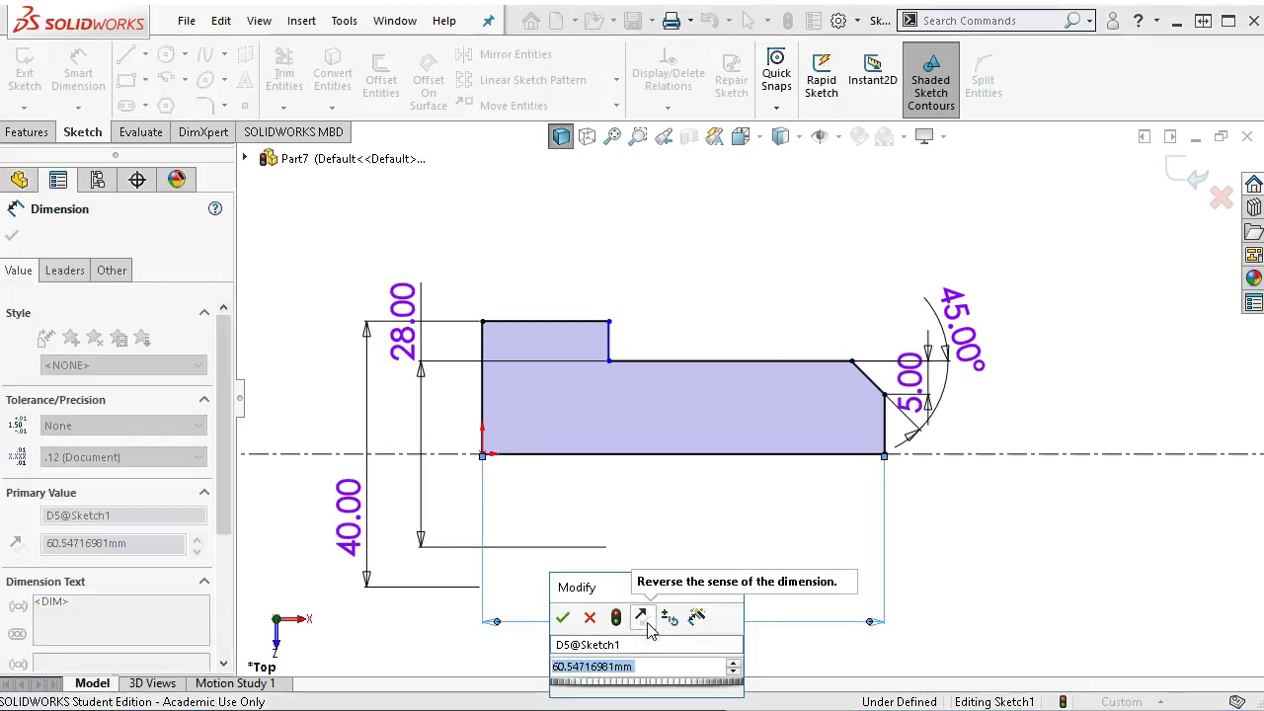
{"action": "type", "text": "80"}
{"action": "key", "text": "Return"}
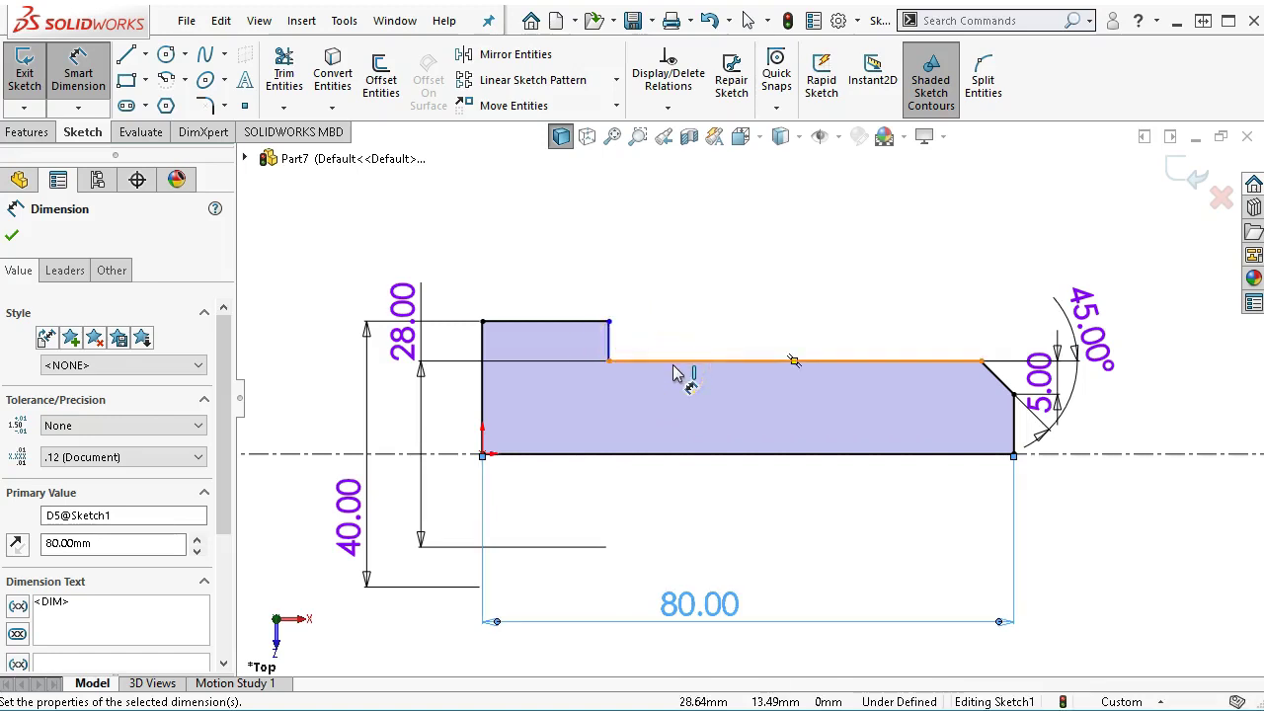
Dimension the horizontal distance between the step's vertical line and the far end line as 50 mm
{"action": "left_click", "coordinate": [1018, 435]}
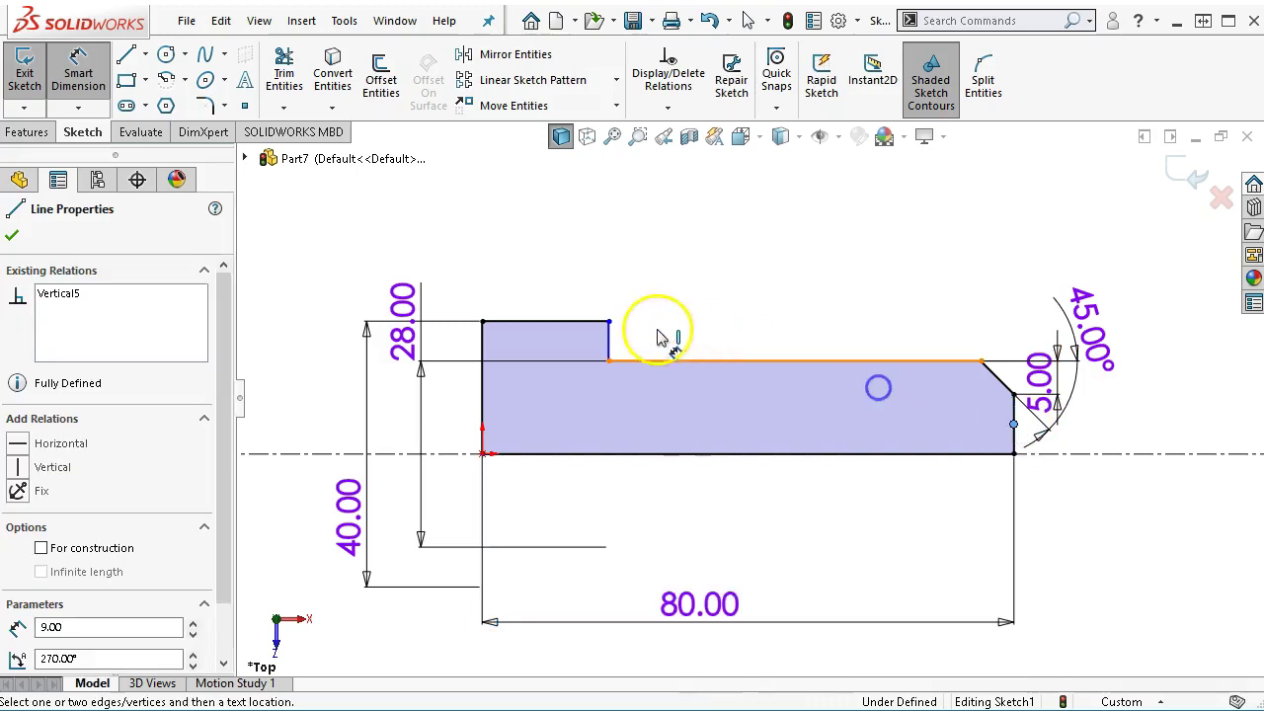
{"action": "left_click", "coordinate": [610, 345]}
{"action": "left_click", "coordinate": [762, 240]}
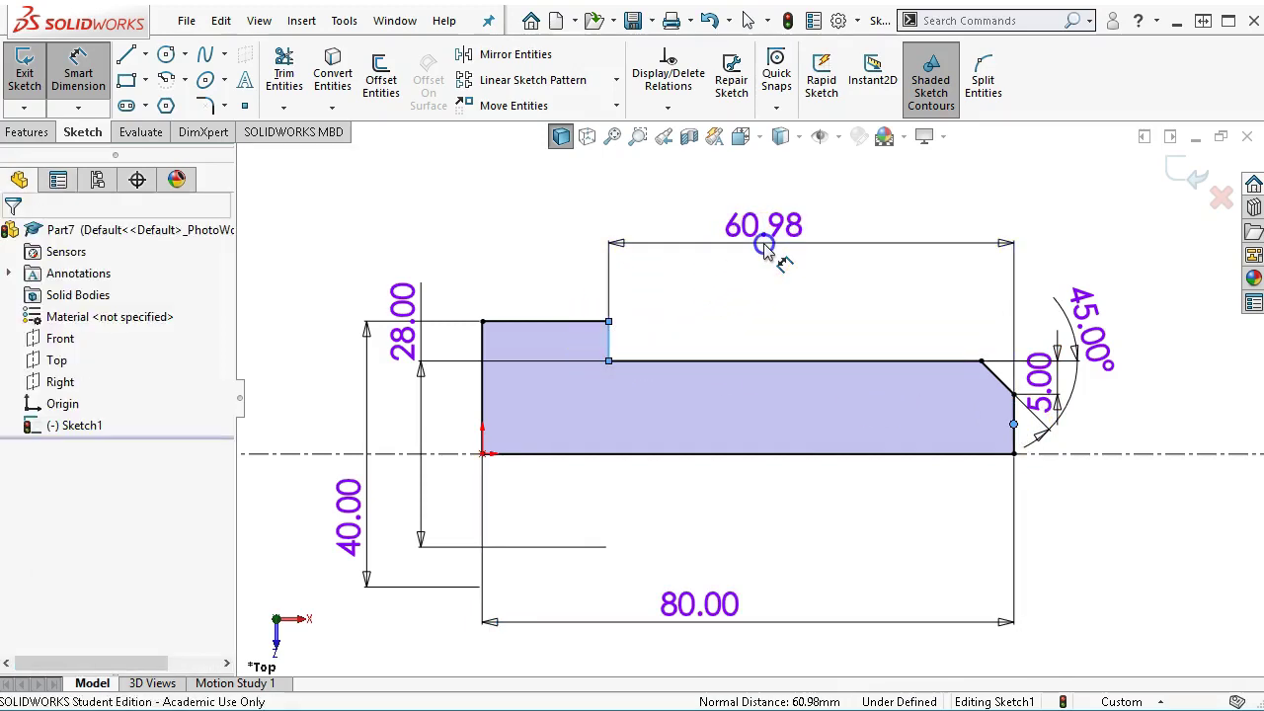
{"action": "type", "text": "50"}
{"action": "key", "text": "Return"}
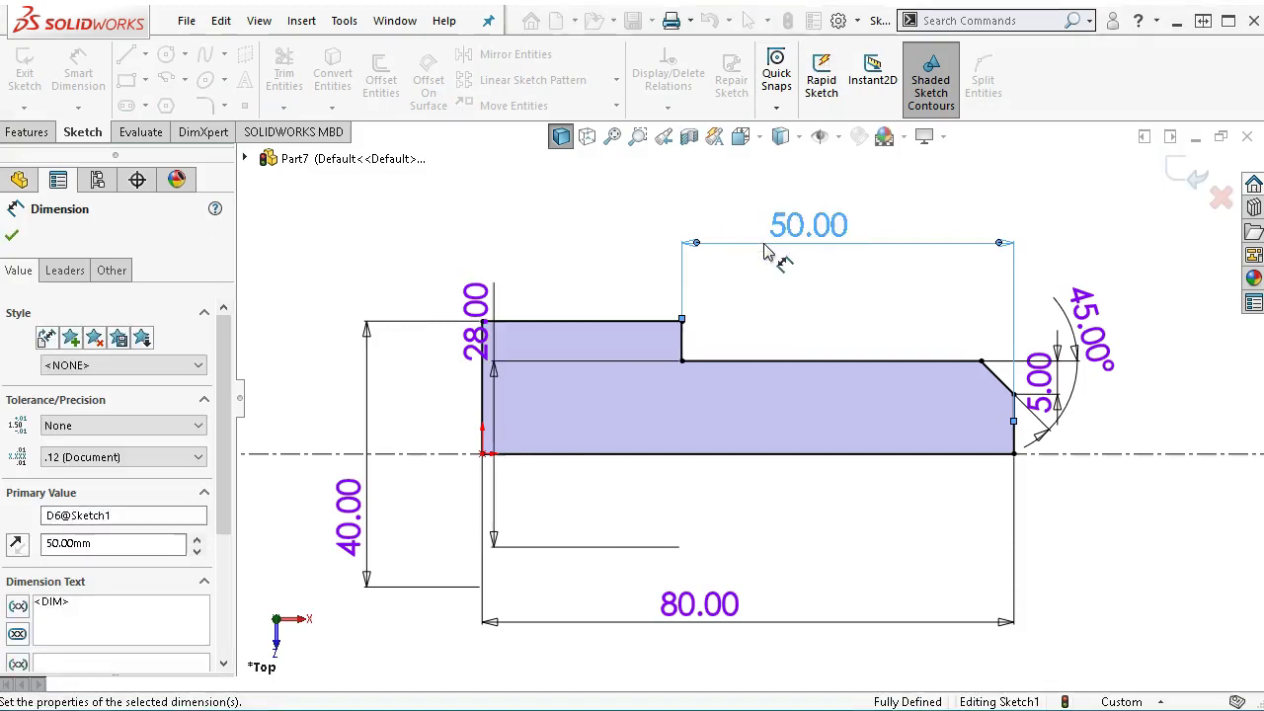
{"action": "left_click", "coordinate": [780, 293]}
Revolve the stepped profile 360° about the centerline into a solid
{"action": "left_click", "coordinate": [15, 148]}
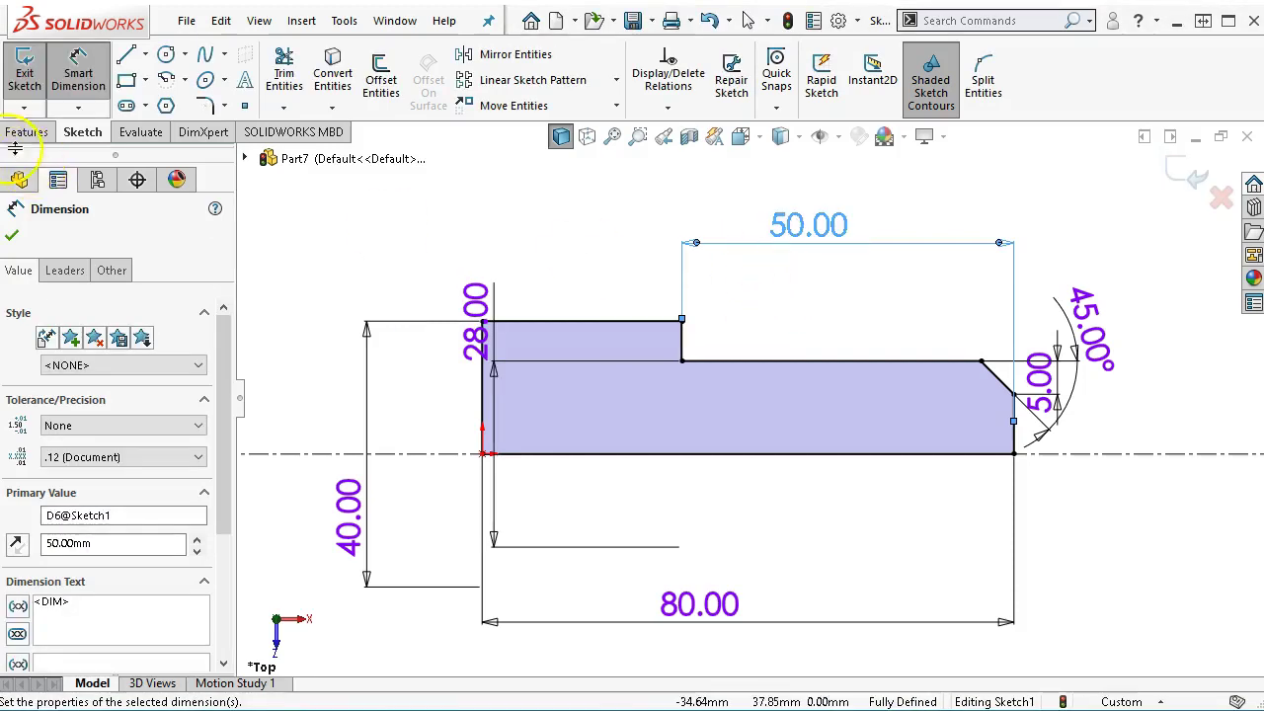
{"action": "left_click", "coordinate": [26, 134]}
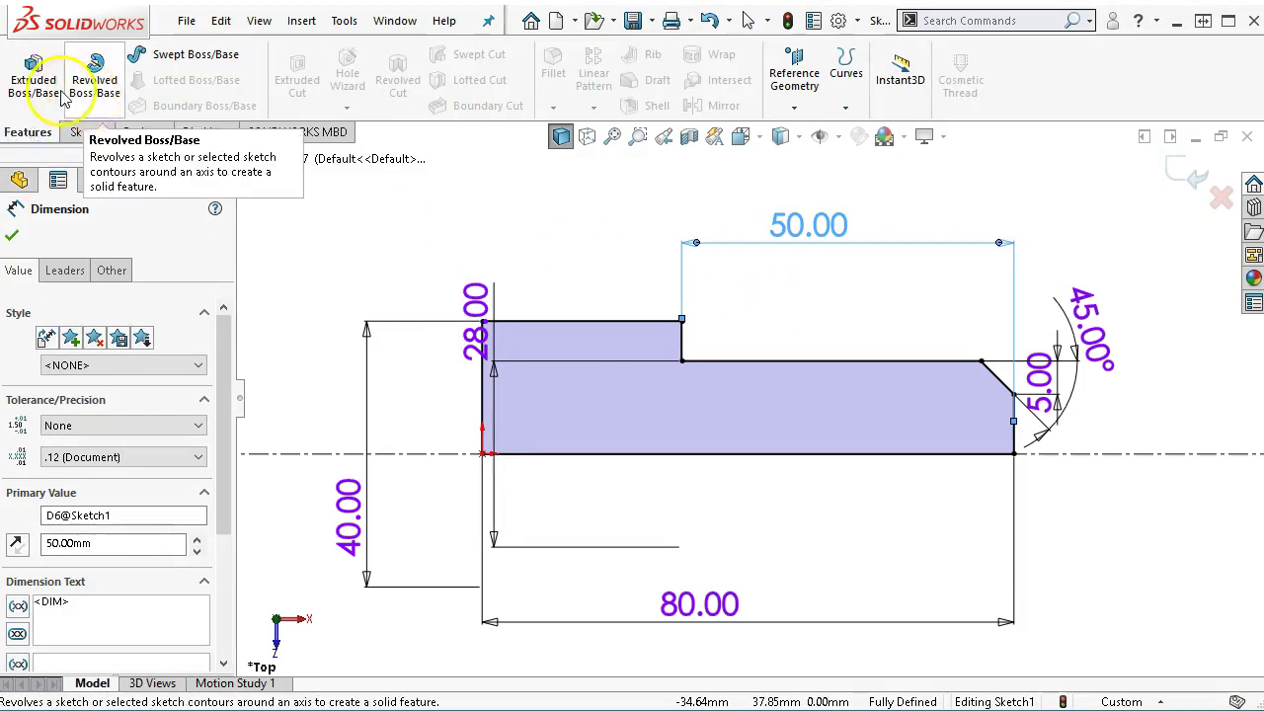
{"action": "left_click", "coordinate": [114, 89]}
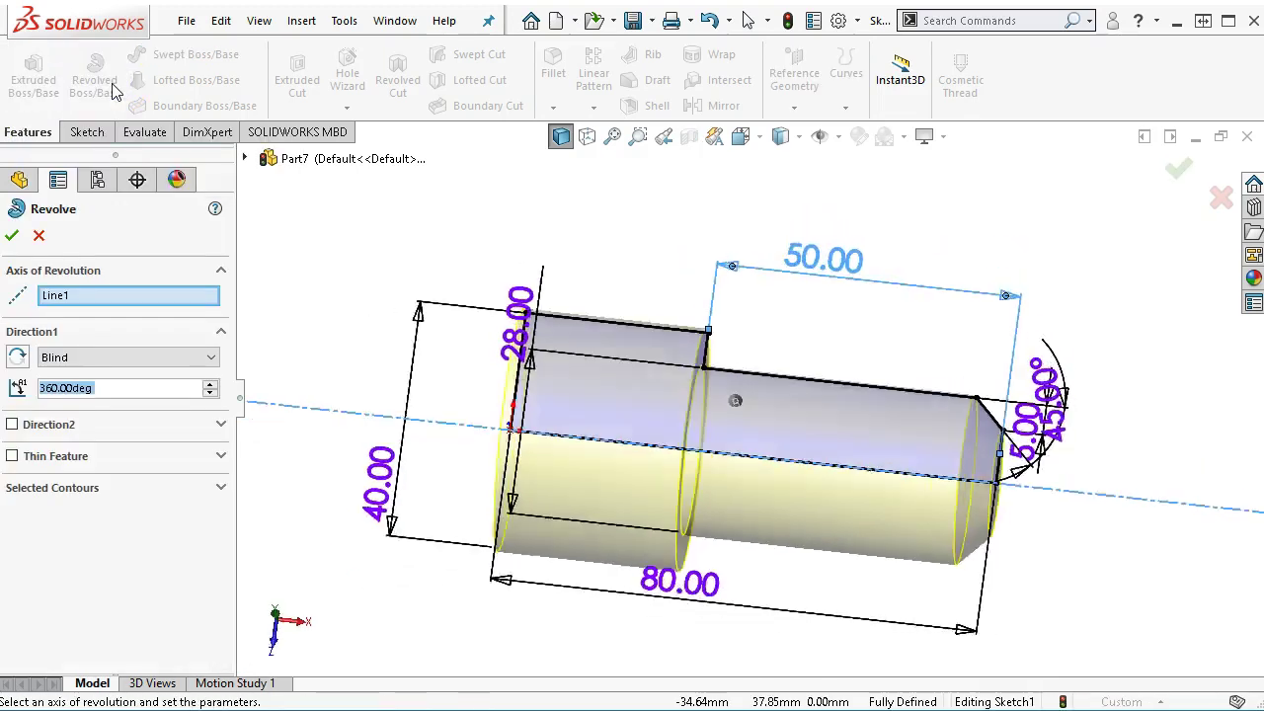
{"action": "left_click", "coordinate": [13, 237]}
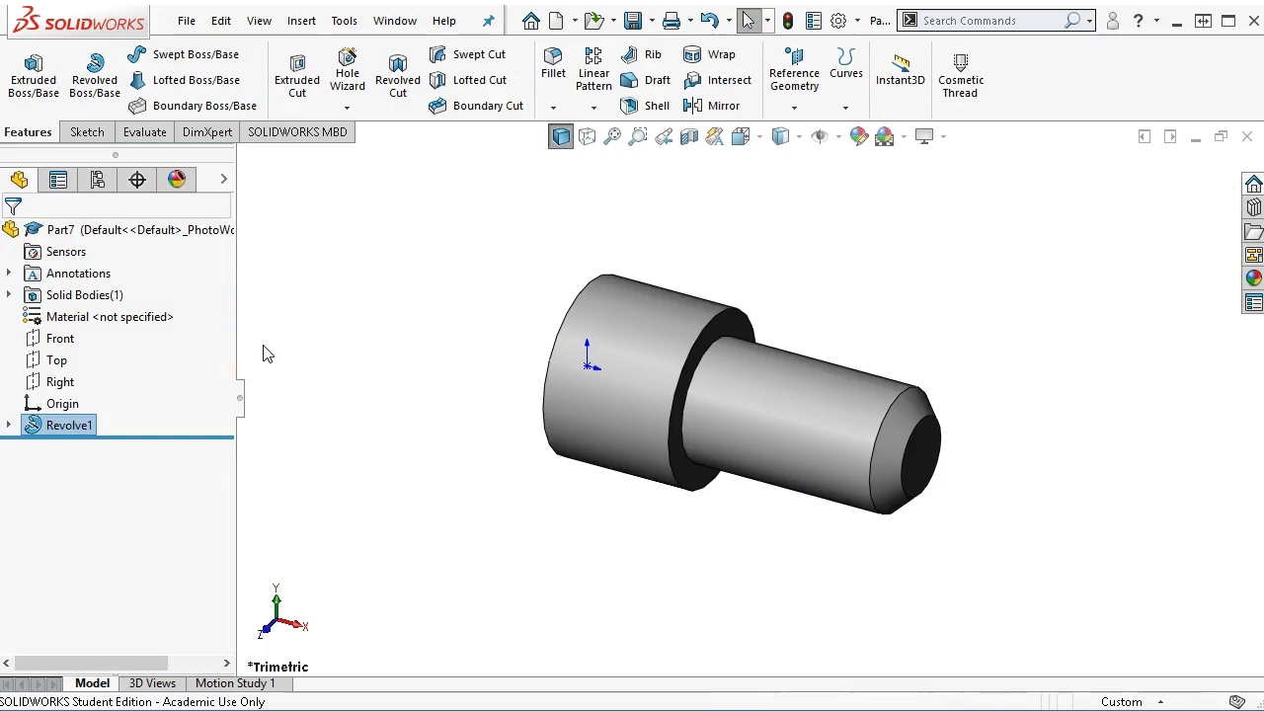
Start a sketch on the Front plane and draw a corner rectangle from the large cylinder's upper shoulder corner to the shaft's end face
{"action": "left_click", "coordinate": [56, 339]}
{"action": "left_click", "coordinate": [62, 308]}
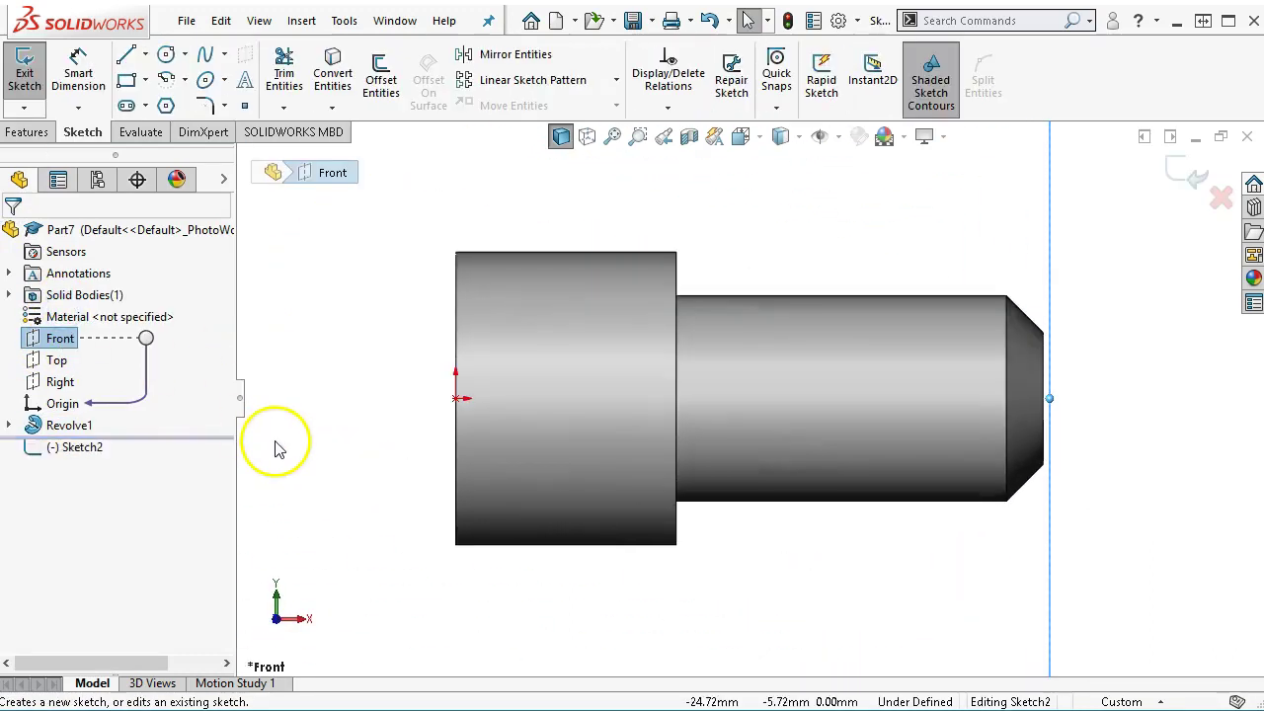
{"action": "left_click", "coordinate": [127, 79]}
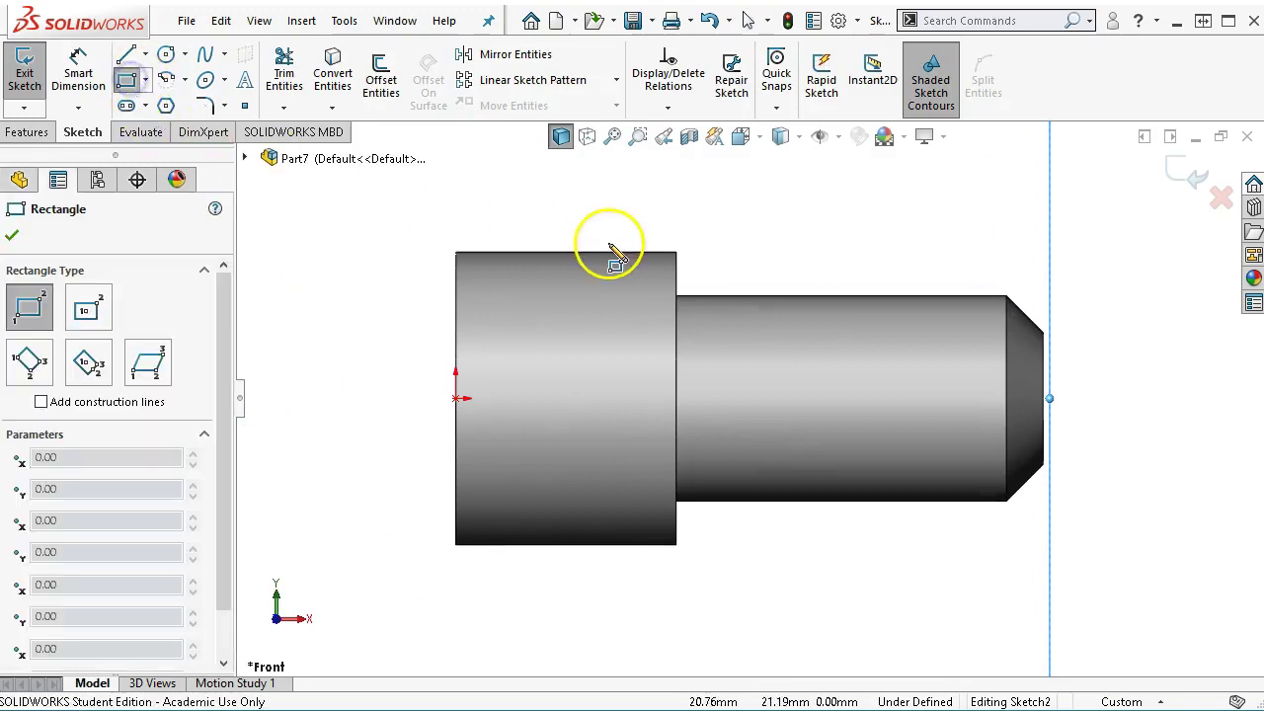
{"action": "left_click", "coordinate": [677, 252]}
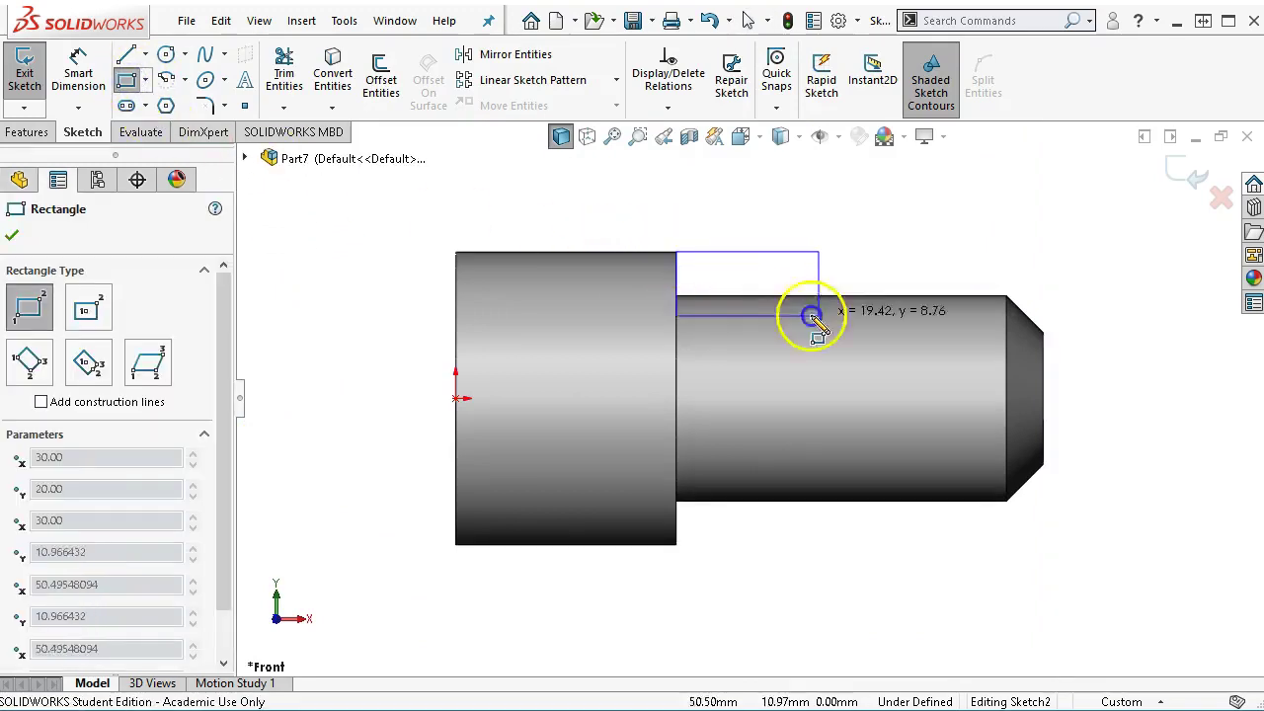
{"action": "left_click", "coordinate": [1047, 381]}
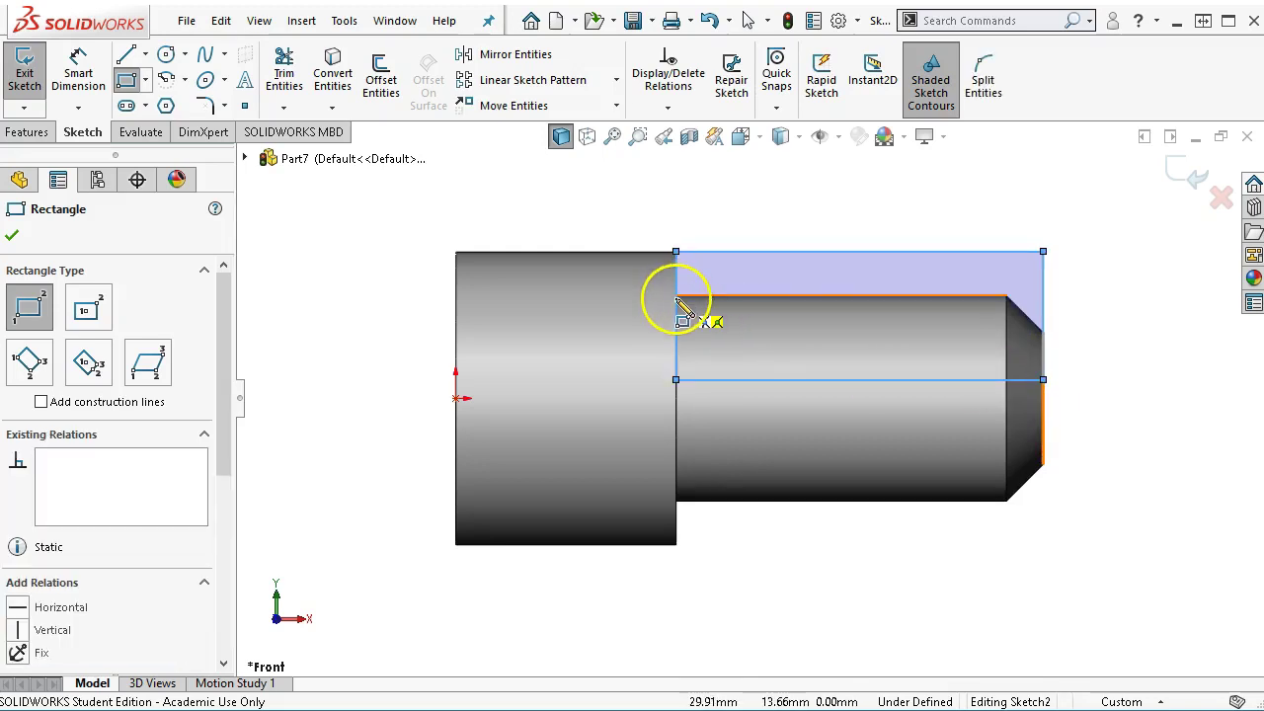
Dimension the distance from the shaft's lowest edge to the rectangle's lower line as 19 mm
{"action": "left_click", "coordinate": [81, 74]}
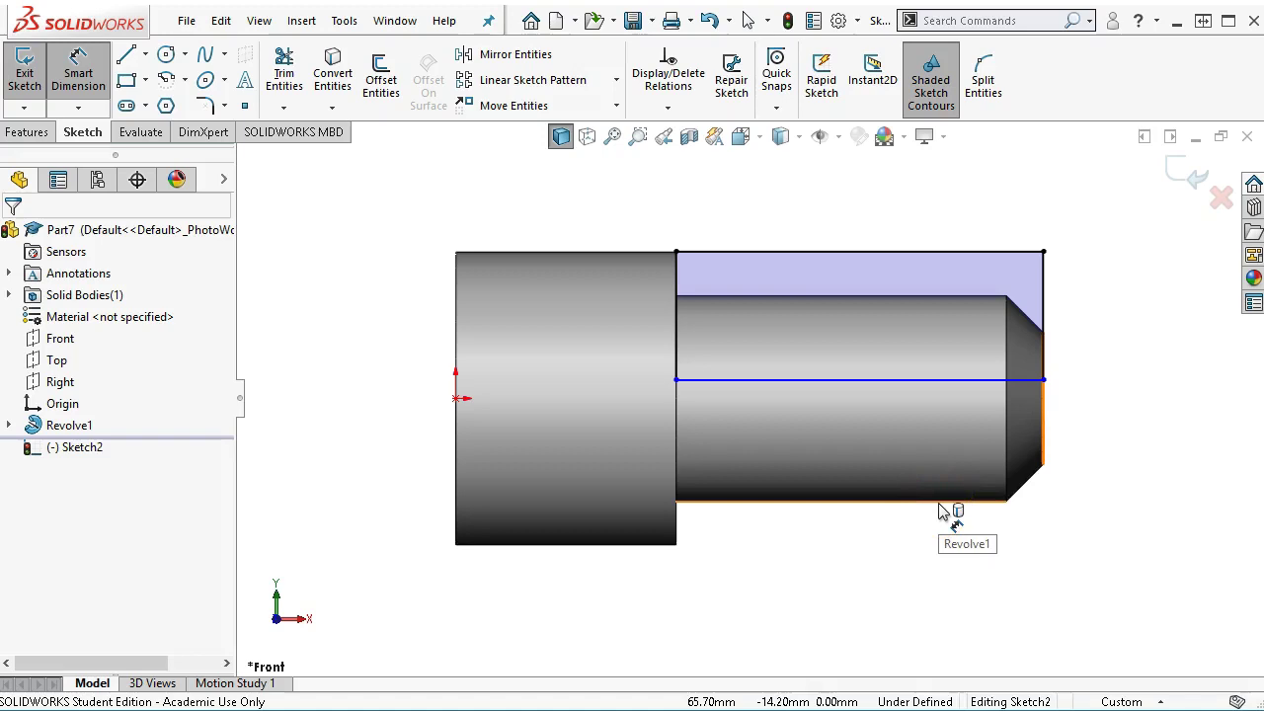
{"action": "left_click", "coordinate": [1009, 514]}
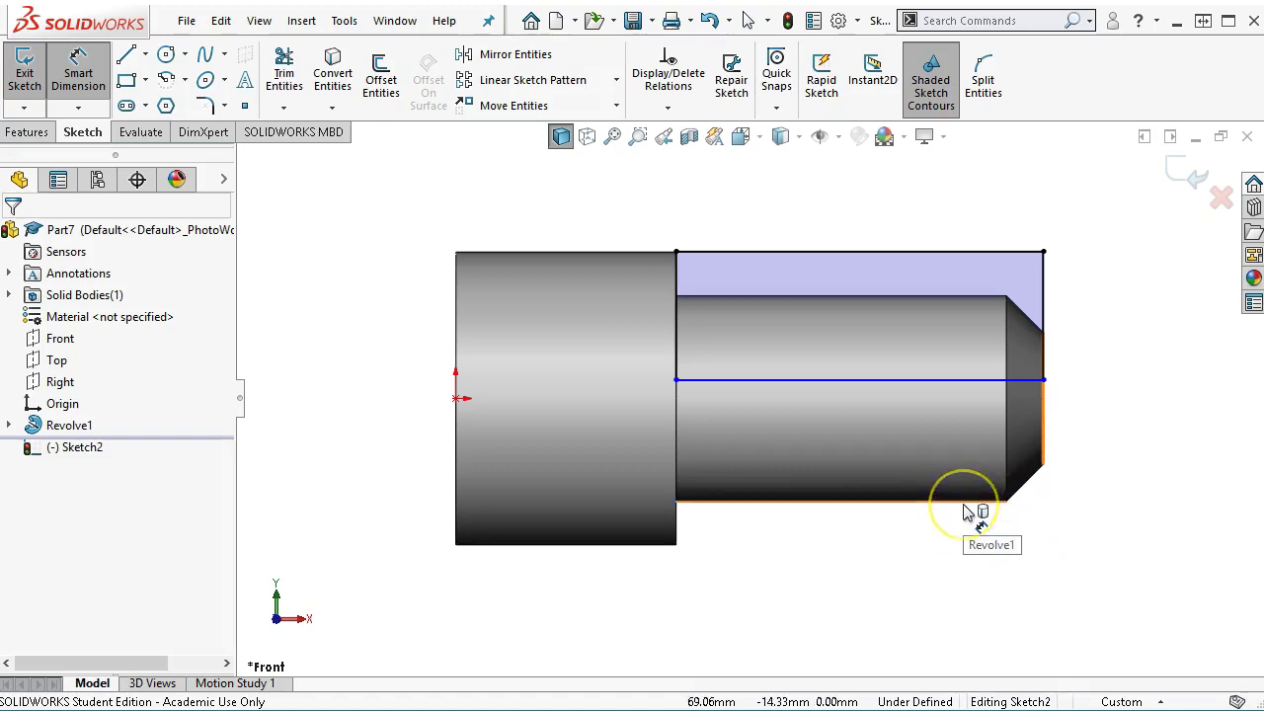
{"action": "left_click", "coordinate": [970, 510]}
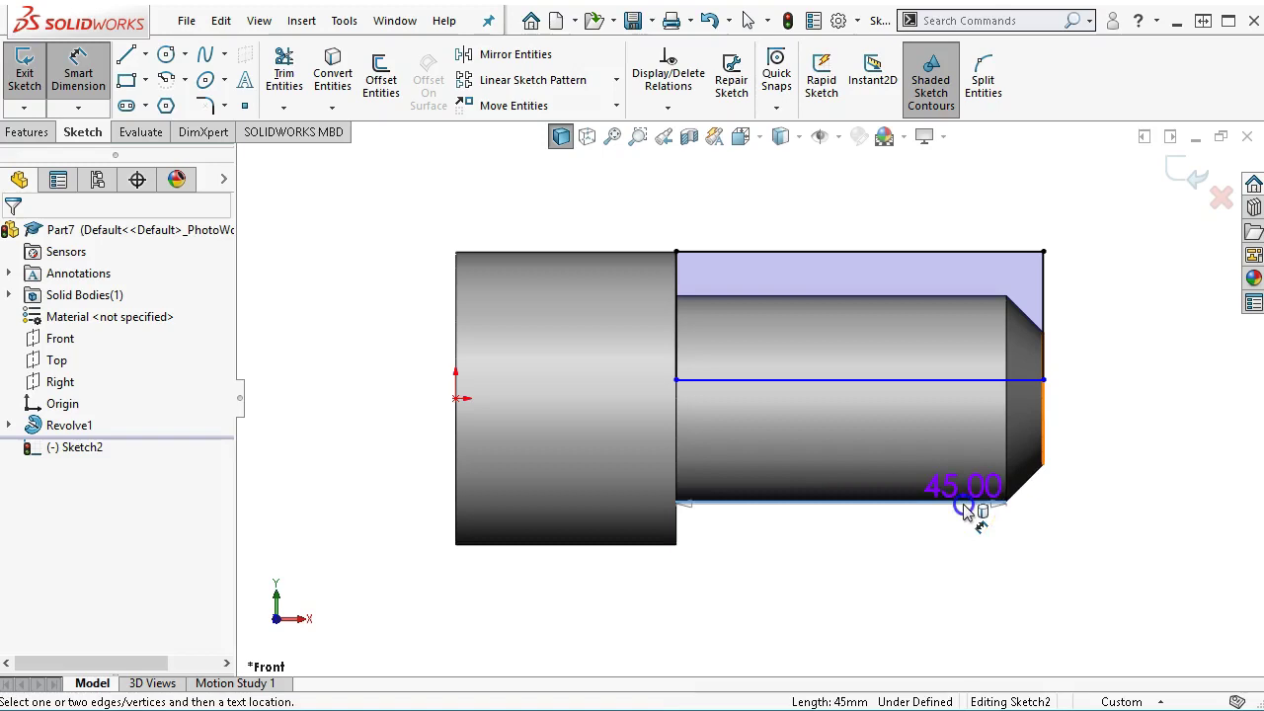
{"action": "left_click", "coordinate": [932, 381]}
{"action": "left_click", "coordinate": [1145, 314]}
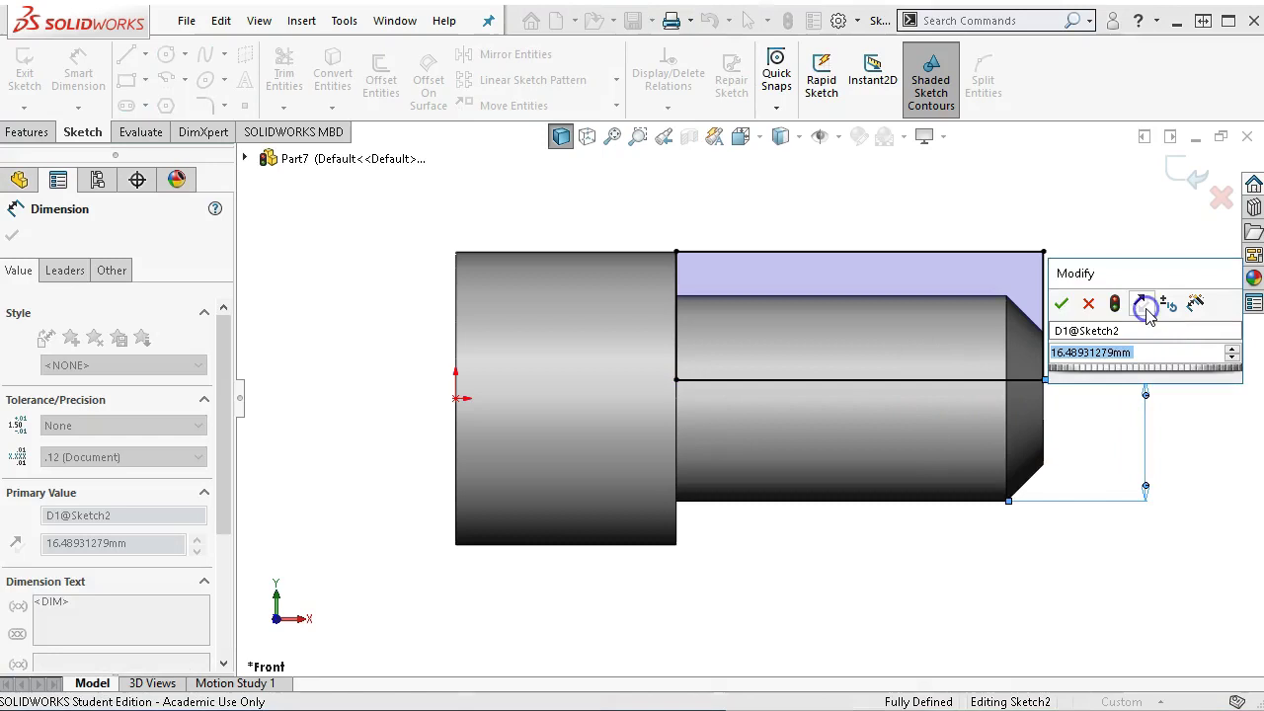
{"action": "key", "text": "Return"}
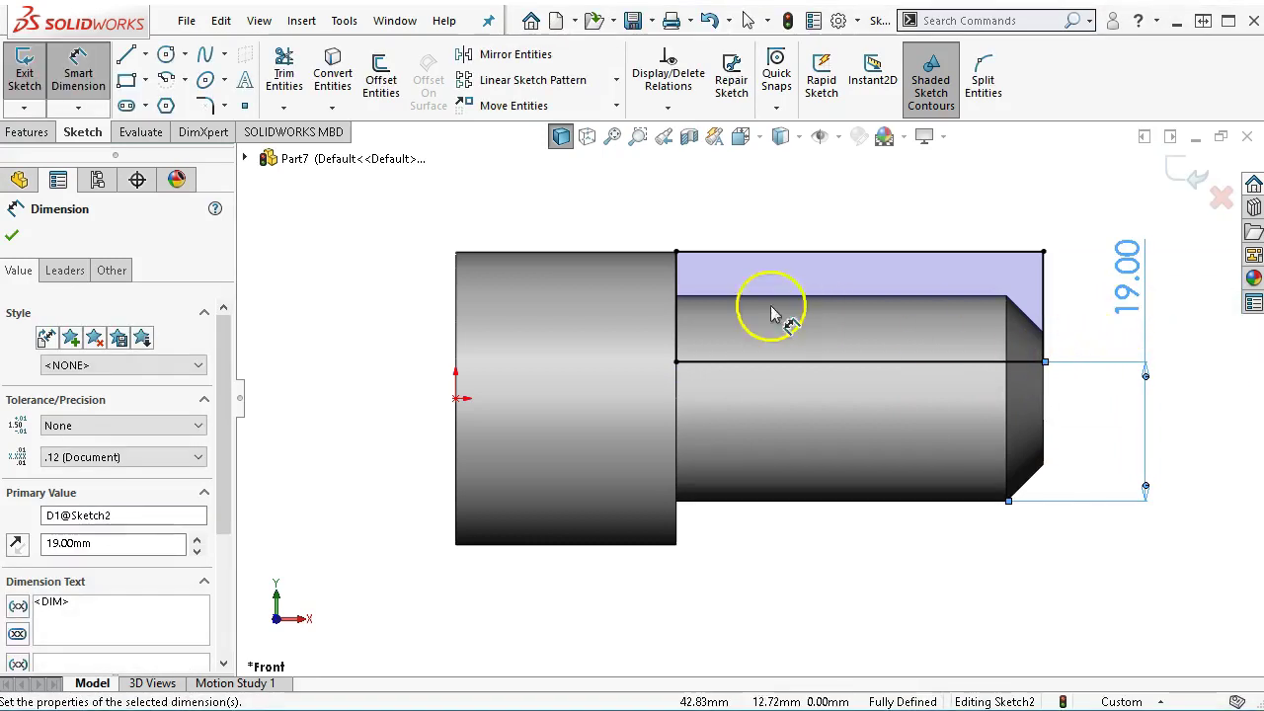
Cut a flat on the shaft by extruding the rectangle as a cut with Through All - Both
{"action": "left_click", "coordinate": [18, 138]}
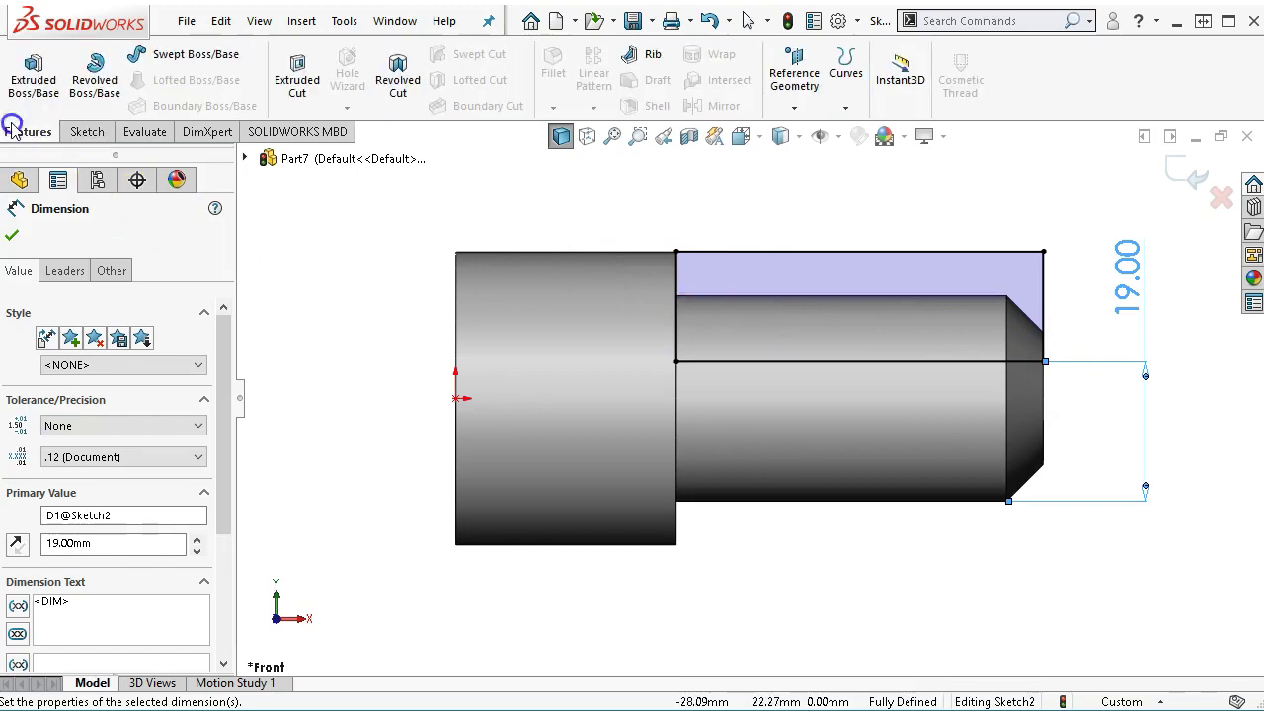
{"action": "left_click", "coordinate": [296, 79]}
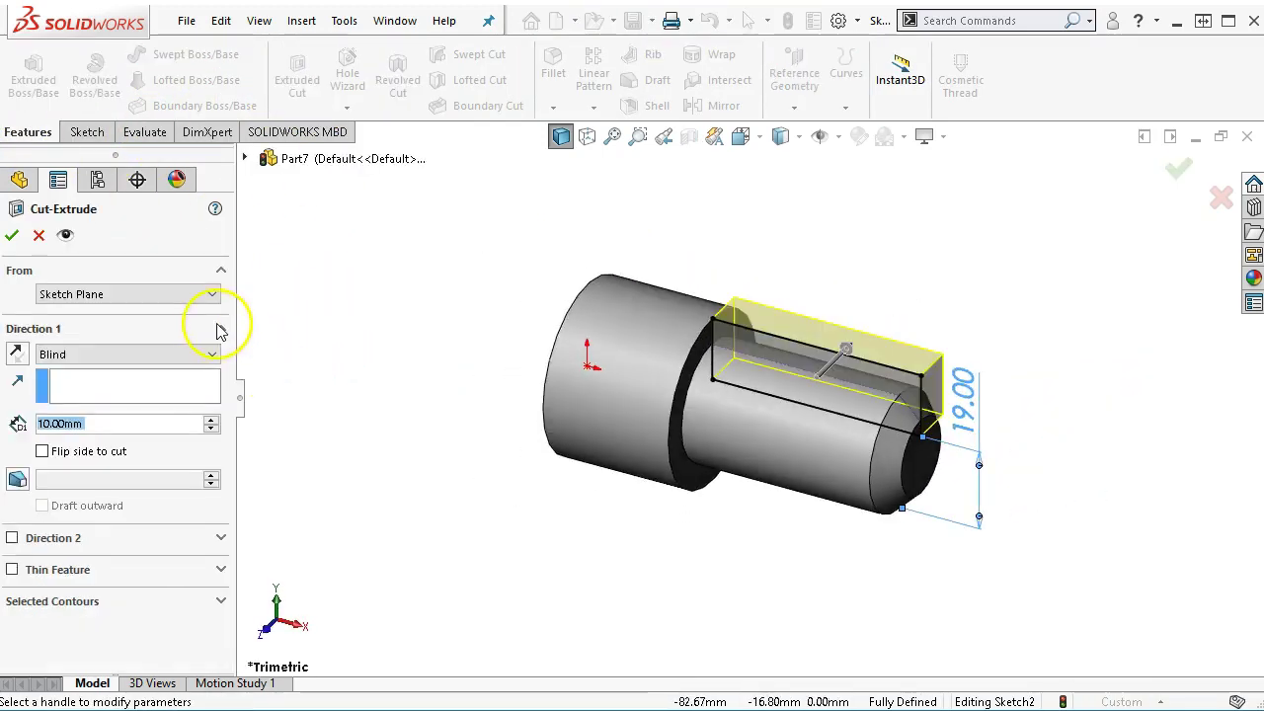
{"action": "left_click", "coordinate": [148, 351]}
{"action": "left_click", "coordinate": [109, 398]}
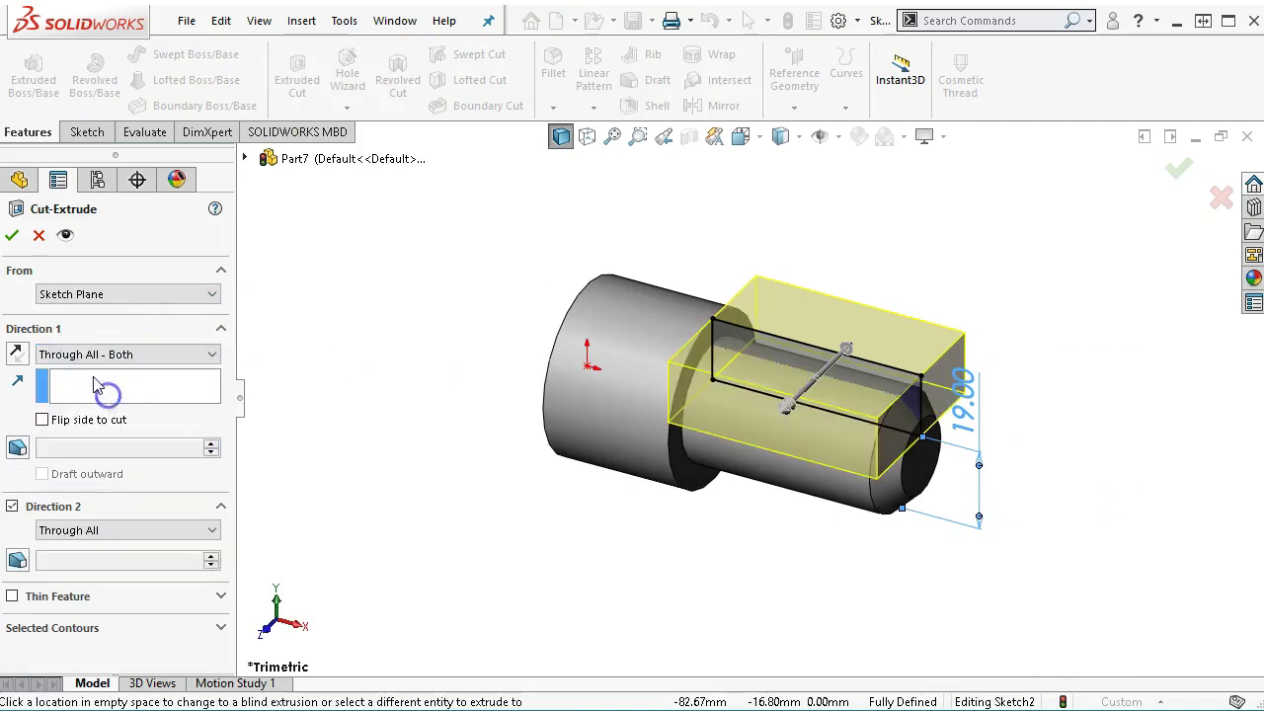
{"action": "left_click", "coordinate": [13, 234]}
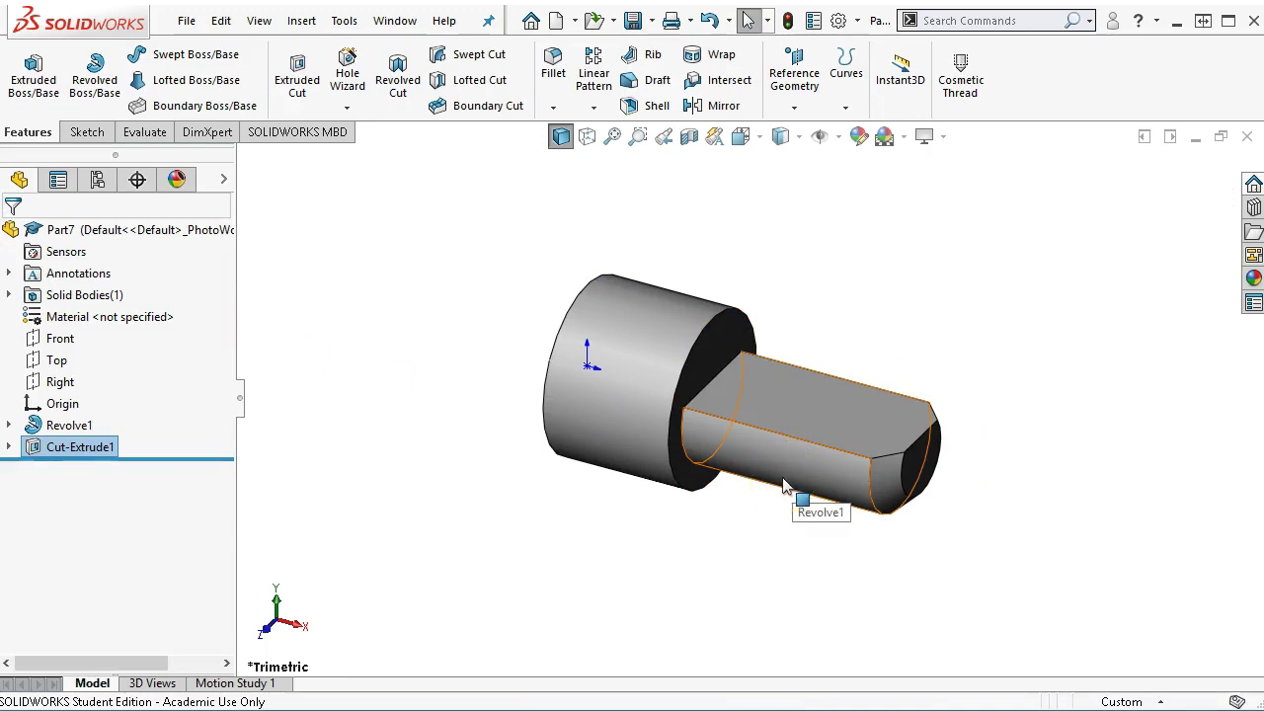
{"action": "left_click", "coordinate": [1053, 401]}
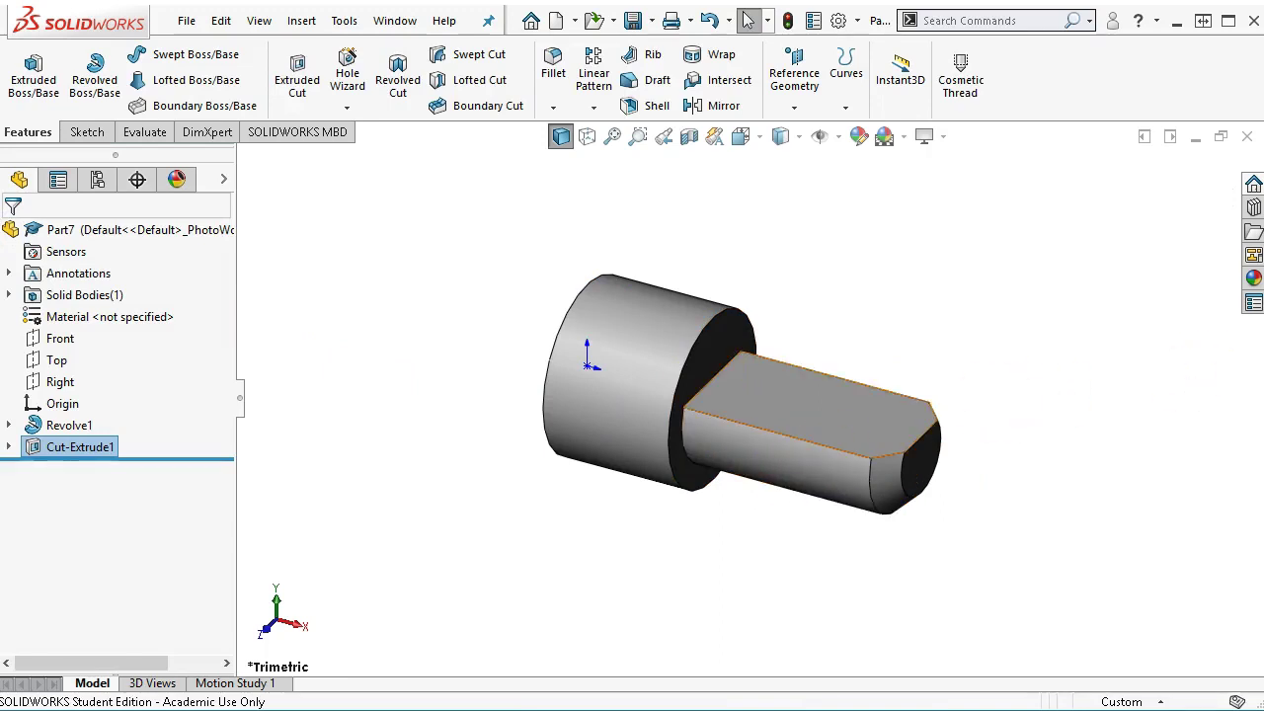
Edit the flat cut's sketch, freeing the rectangle's upper shoulder corner and stretching it along the large cylinder's upper edge to about 61 mm long
{"action": "left_click", "coordinate": [191, 499]}
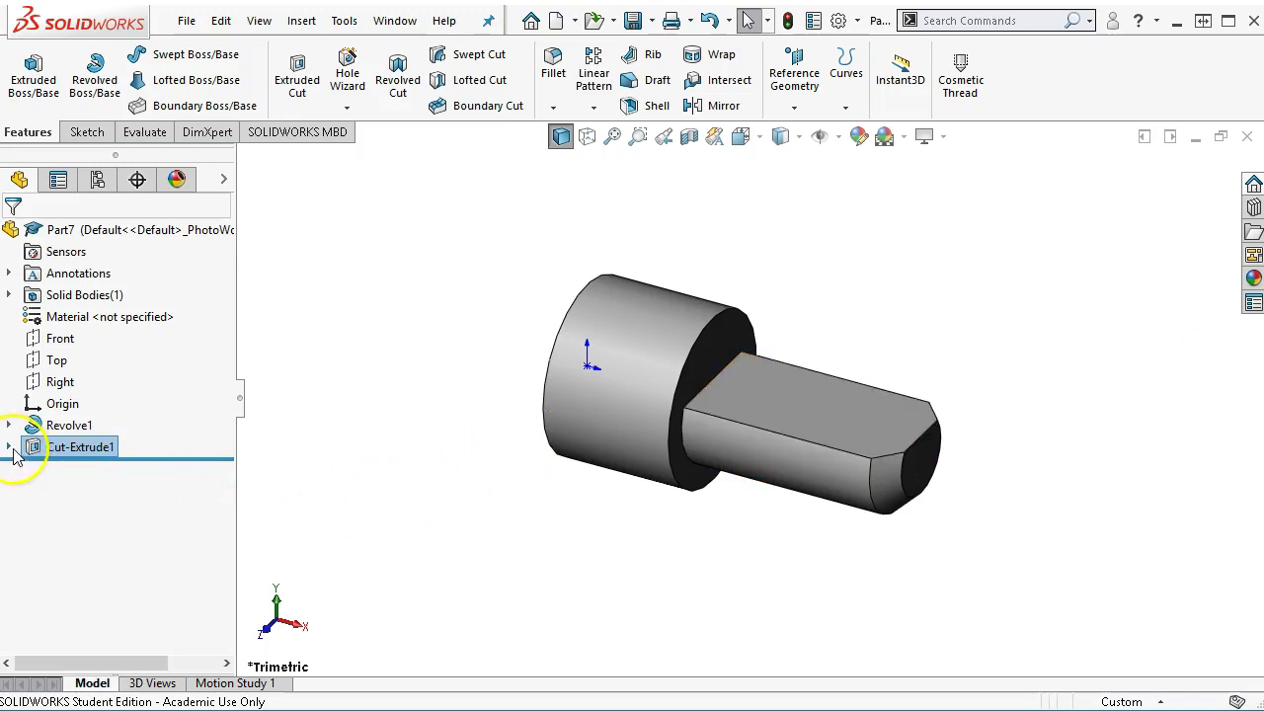
{"action": "left_click", "coordinate": [9, 446]}
{"action": "left_click", "coordinate": [91, 470]}
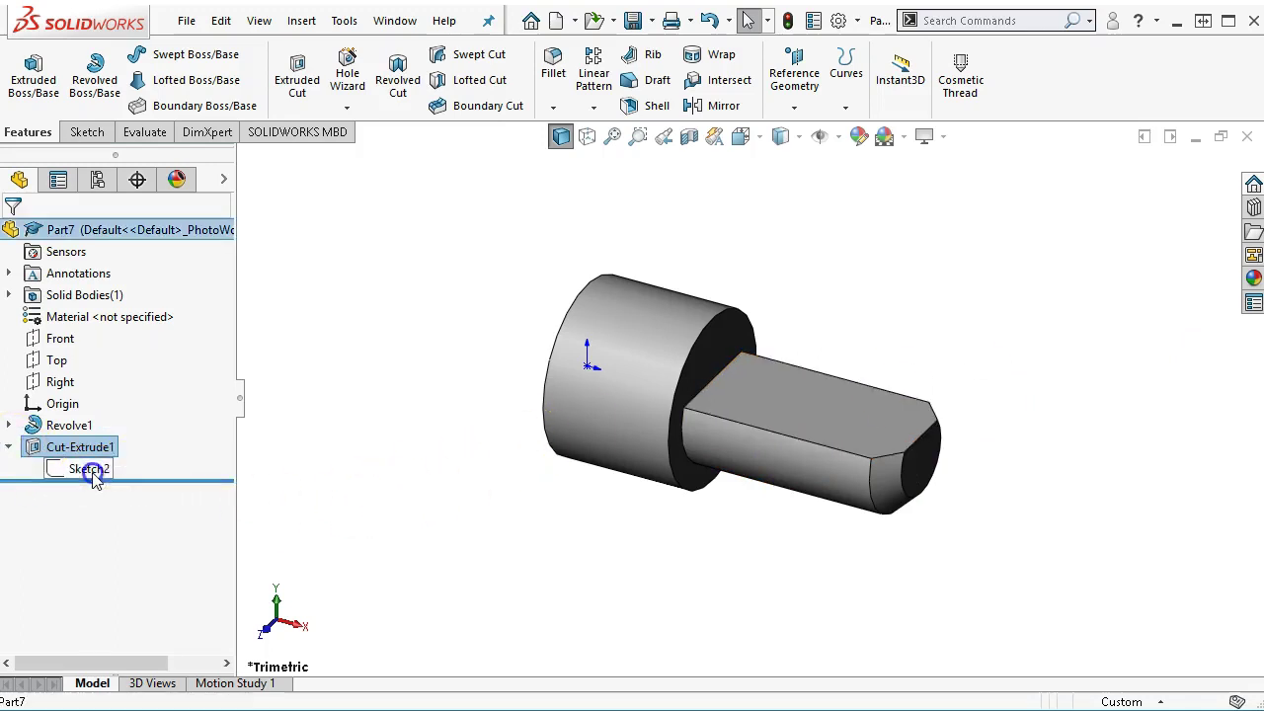
{"action": "left_click", "coordinate": [166, 423]}
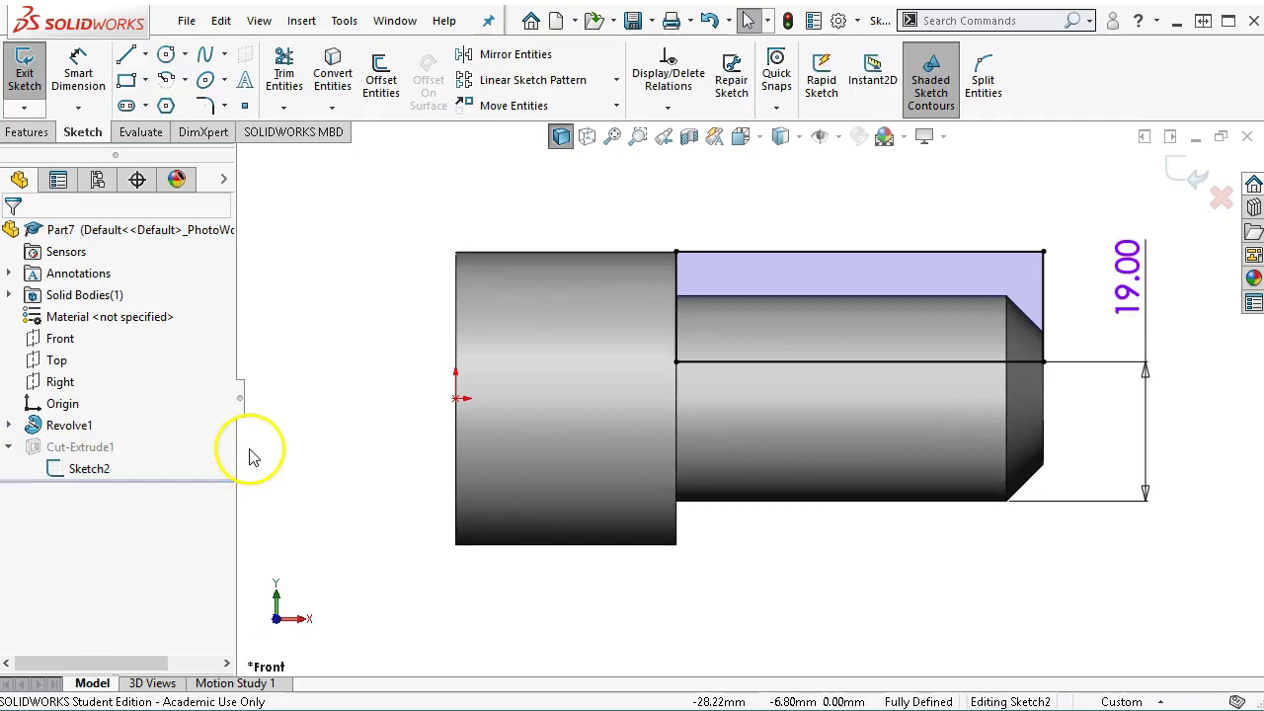
{"action": "left_click", "coordinate": [677, 254]}
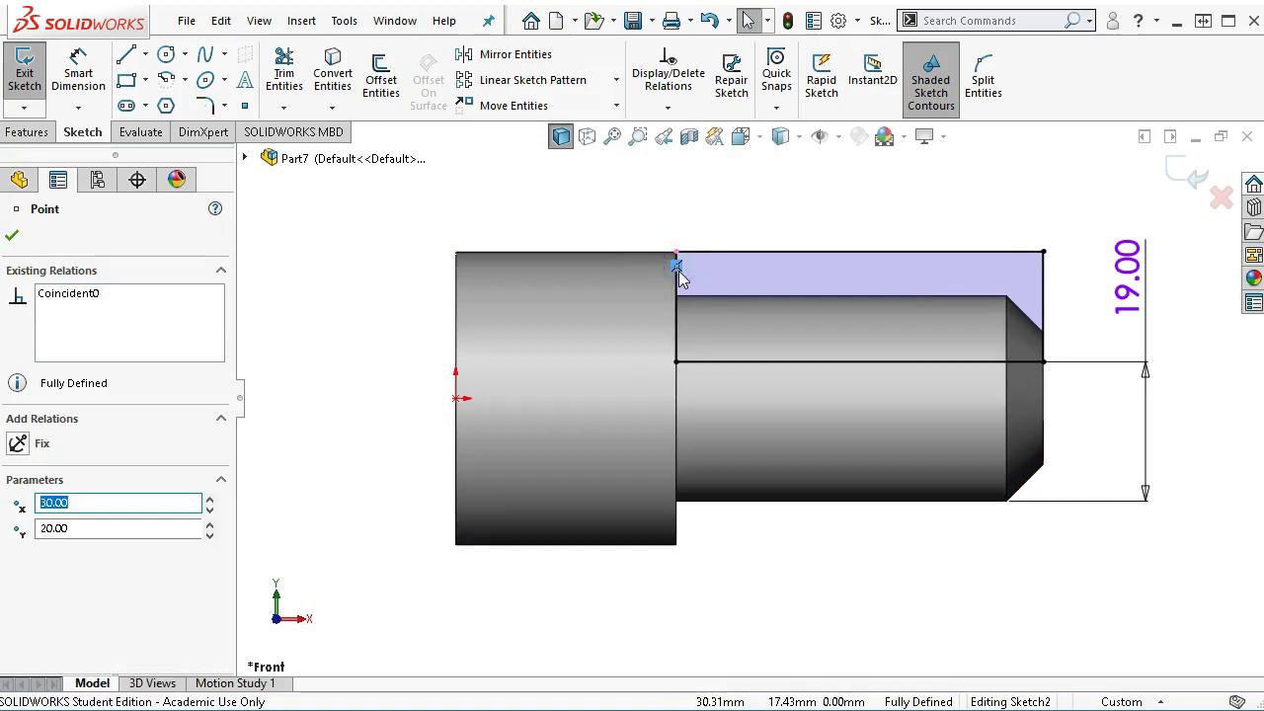
{"action": "key", "text": "Delete"}
{"action": "mouse_move", "coordinate": [677, 254]}
{"action": "left_mouse_down"}
{"action": "mouse_move", "coordinate": [578, 272]}
{"action": "mouse_move", "coordinate": [570, 255]}
{"action": "mouse_move", "coordinate": [583, 253]}
{"action": "mouse_move", "coordinate": [571, 254]}
{"action": "left_mouse_up"}
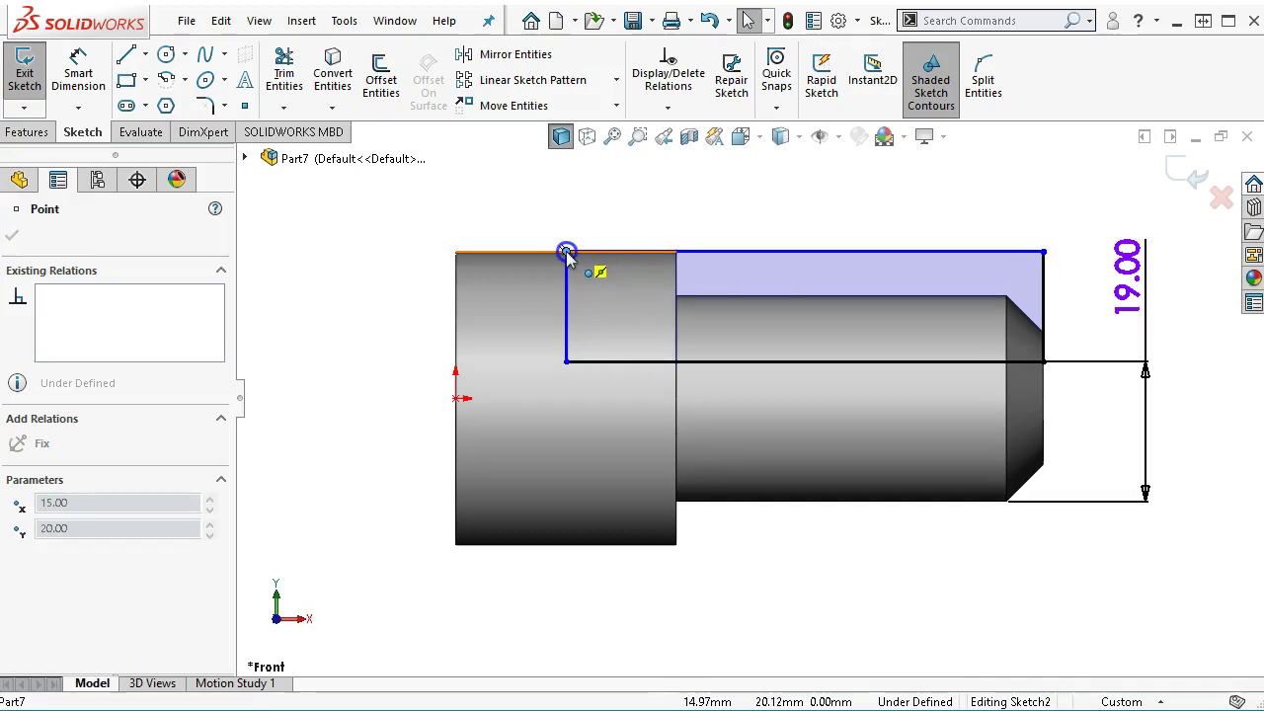
{"action": "mouse_move", "coordinate": [568, 254]}
{"action": "left_mouse_down"}
{"action": "mouse_move", "coordinate": [607, 256]}
{"action": "mouse_move", "coordinate": [597, 252]}
{"action": "left_mouse_up"}
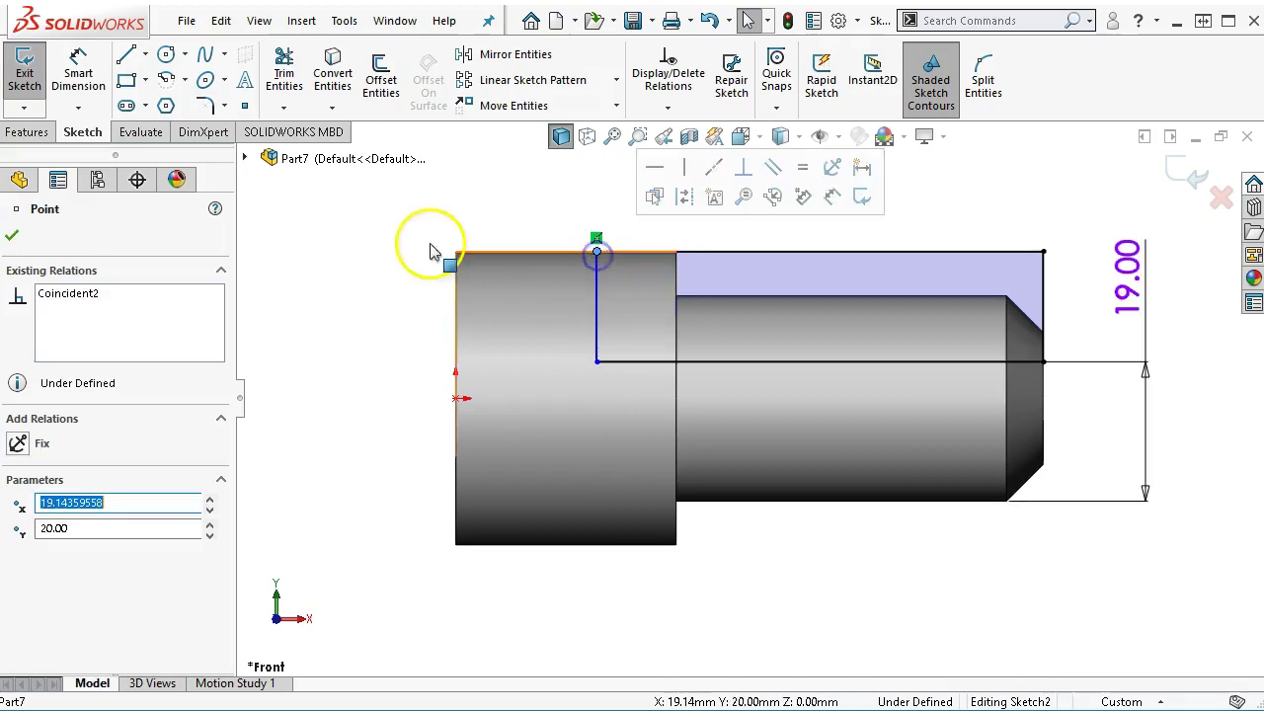
Dimension the rectangle's upper line as 60 mm and exit the sketch to rebuild the cut
{"action": "right_click", "coordinate": [578, 198]}
{"action": "left_click", "coordinate": [768, 166]}
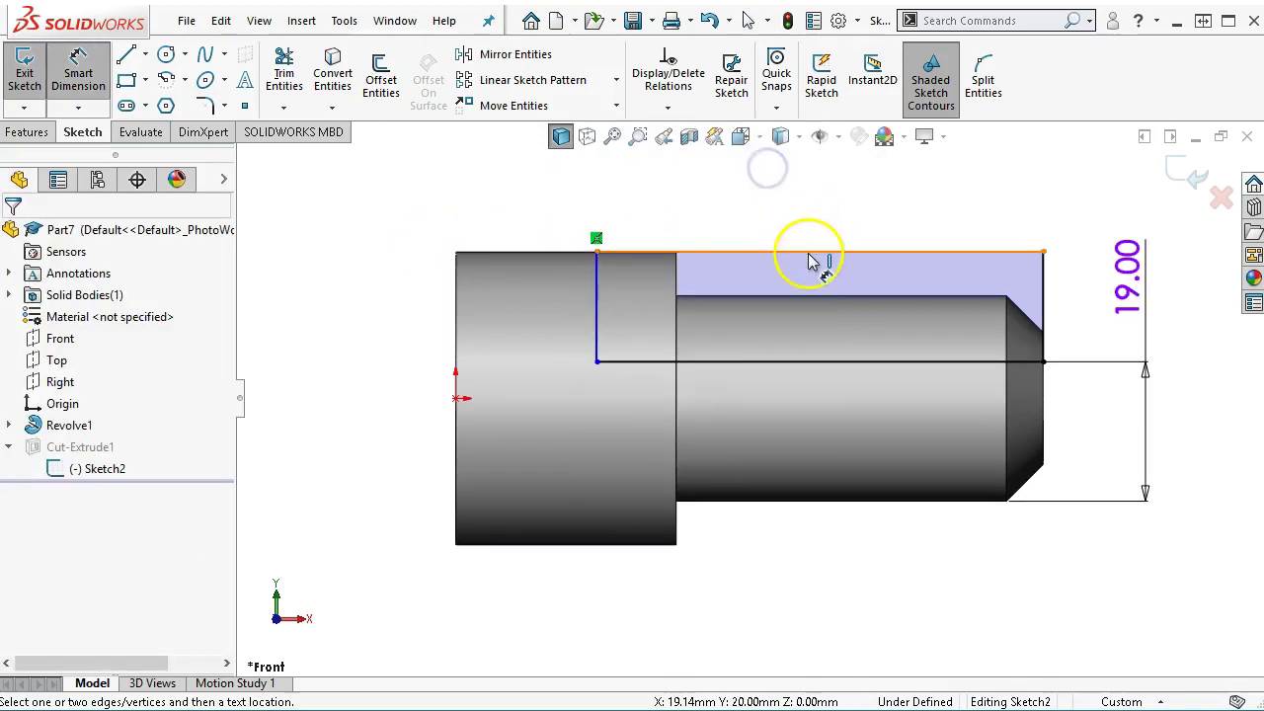
{"action": "left_click", "coordinate": [810, 259]}
{"action": "left_click", "coordinate": [812, 215]}
{"action": "type", "text": "60"}
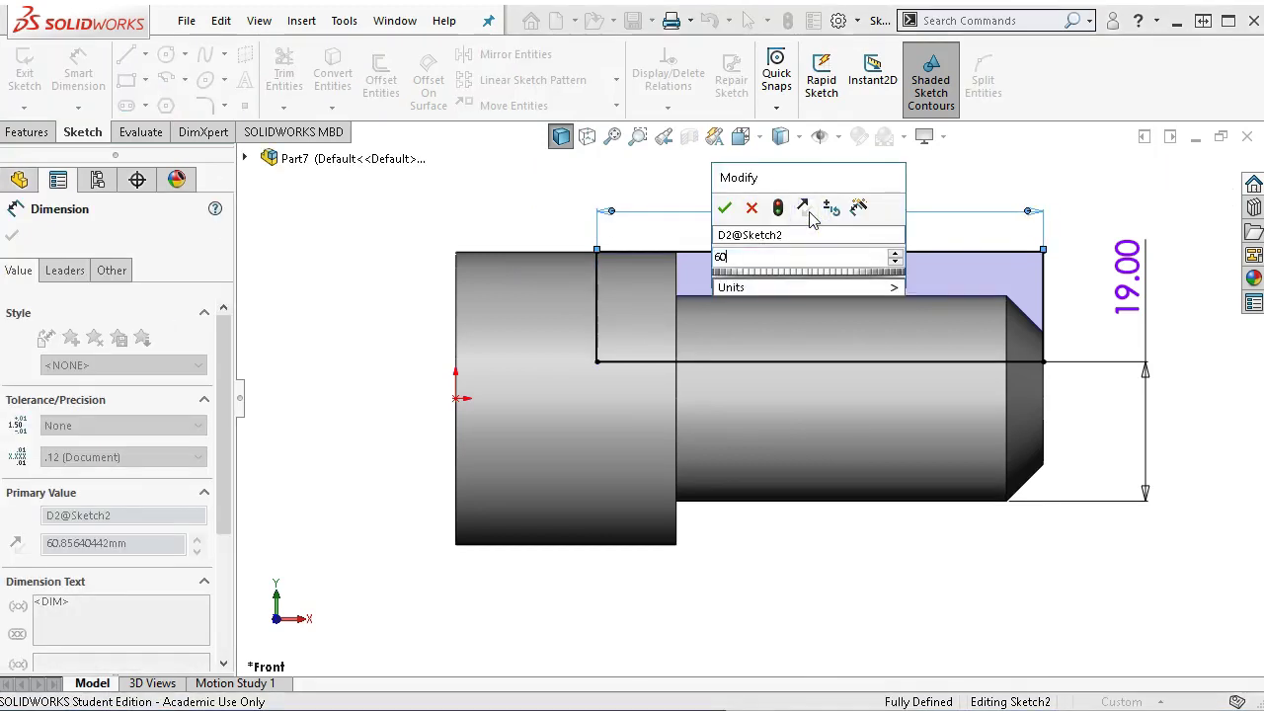
{"action": "key", "text": "Return"}
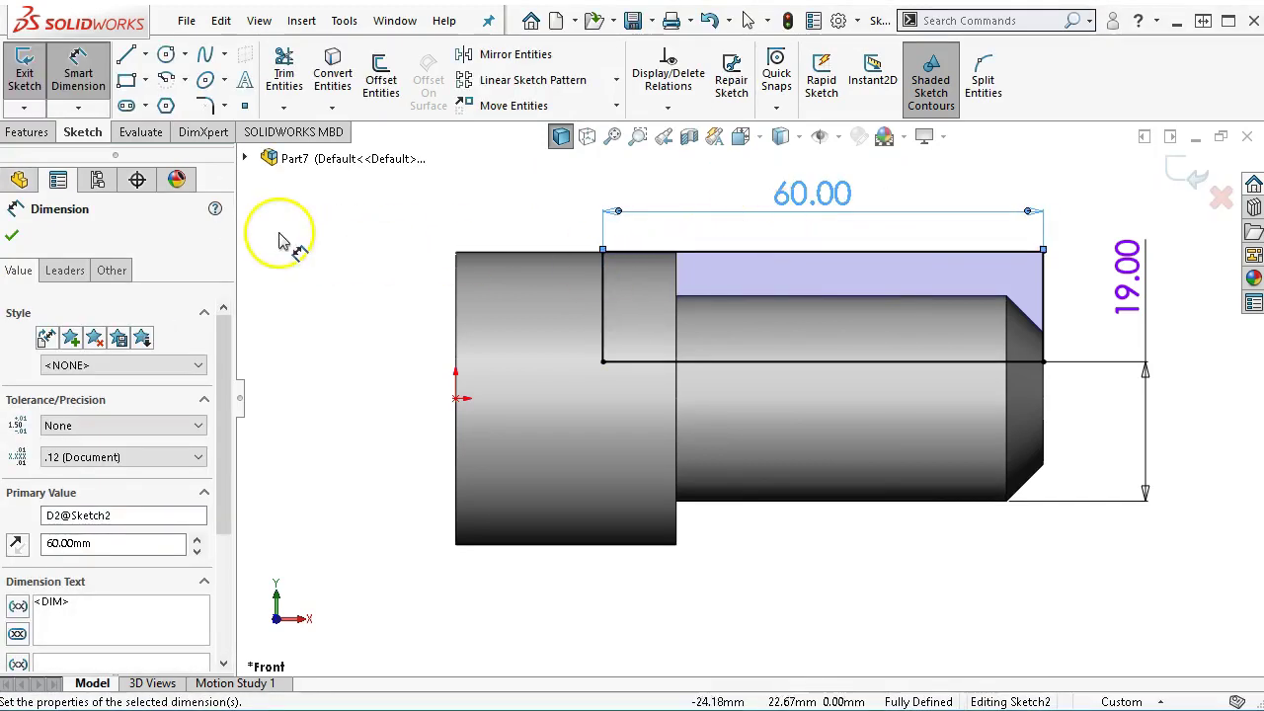
{"action": "left_click", "coordinate": [1180, 172]}
{"action": "left_click", "coordinate": [1093, 235]}
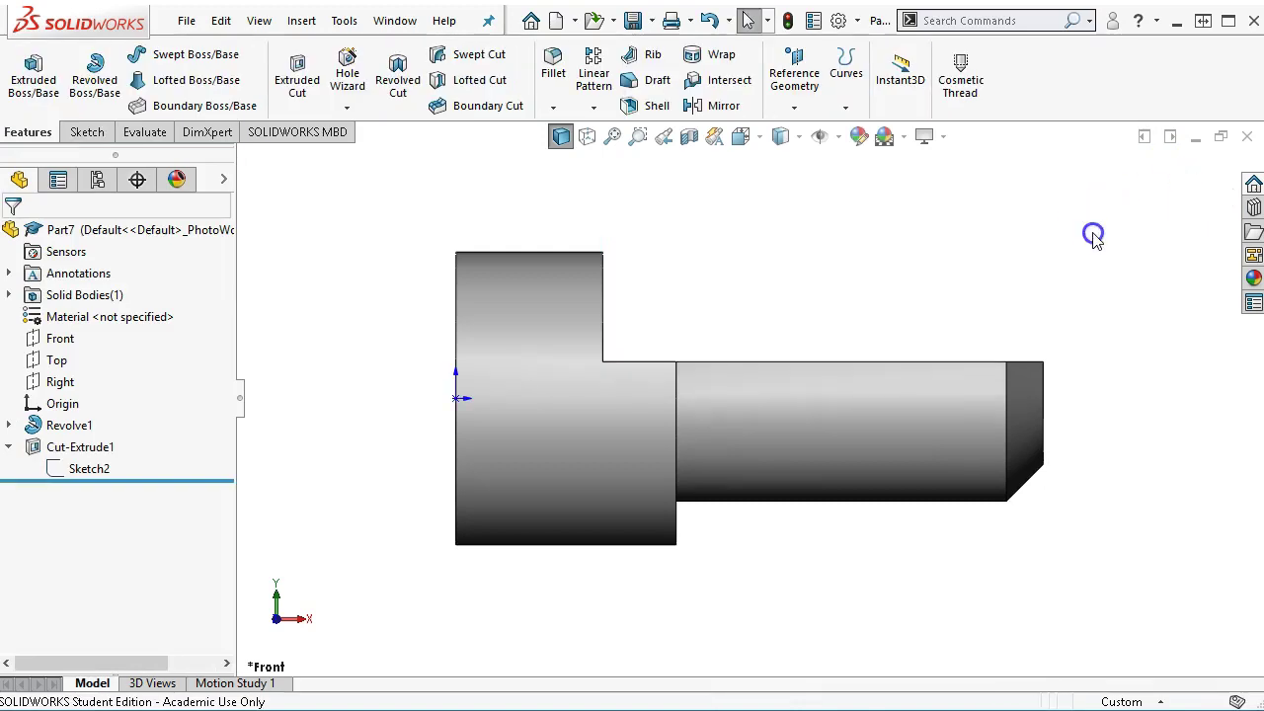
Start a sketch on the flat cut face and draw a circle about 13 mm in diameter on the shaft's axis
{"action": "key", "text": "ctrl+2"}
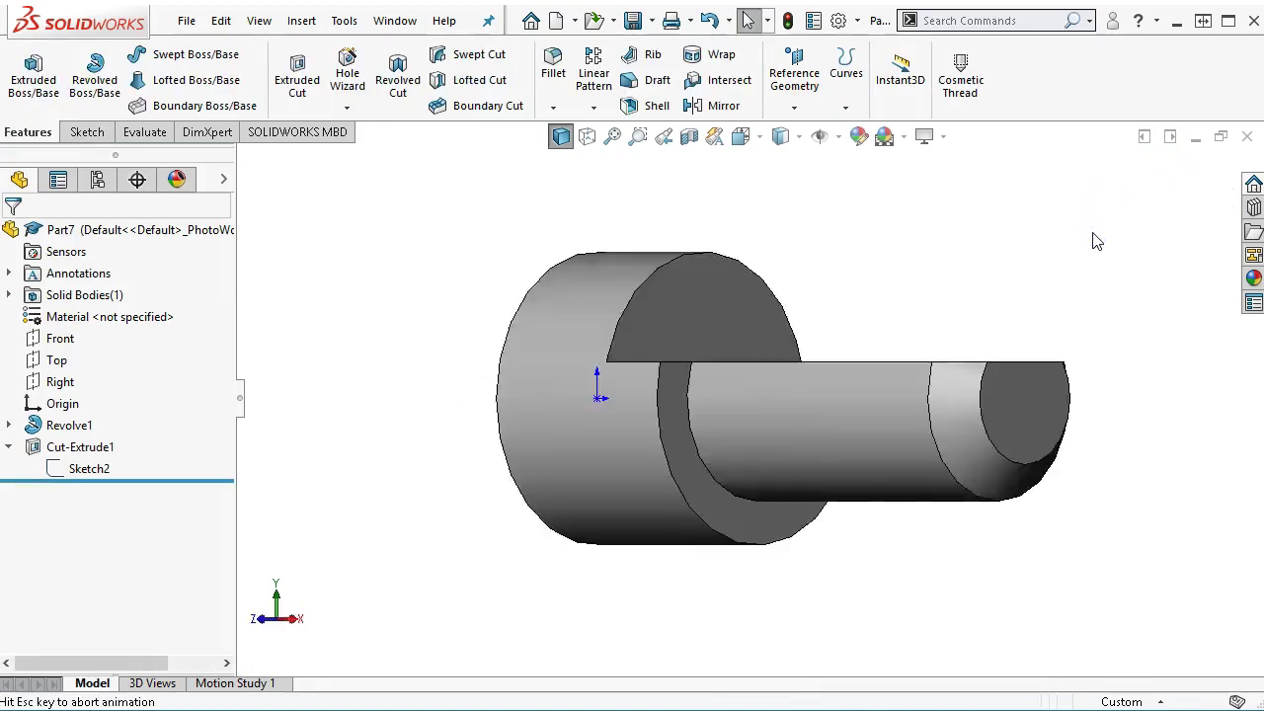
{"action": "key", "text": "ctrl+7"}
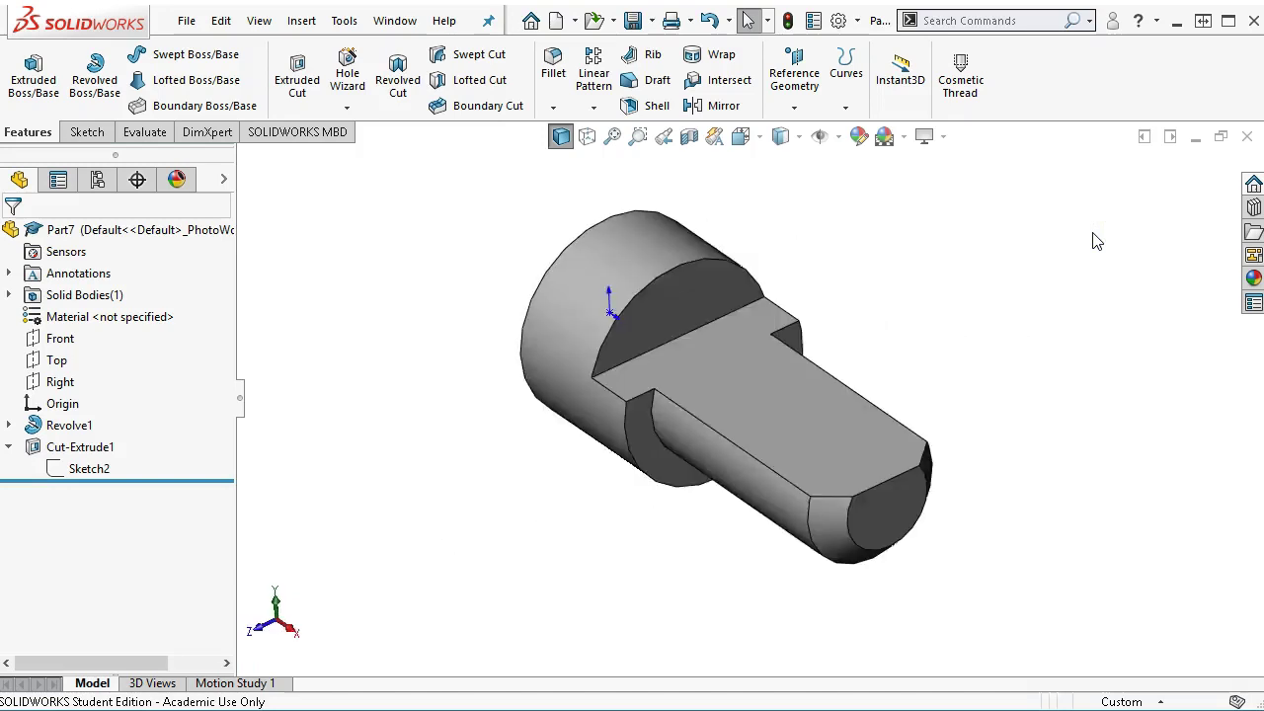
{"action": "left_click", "coordinate": [886, 313]}
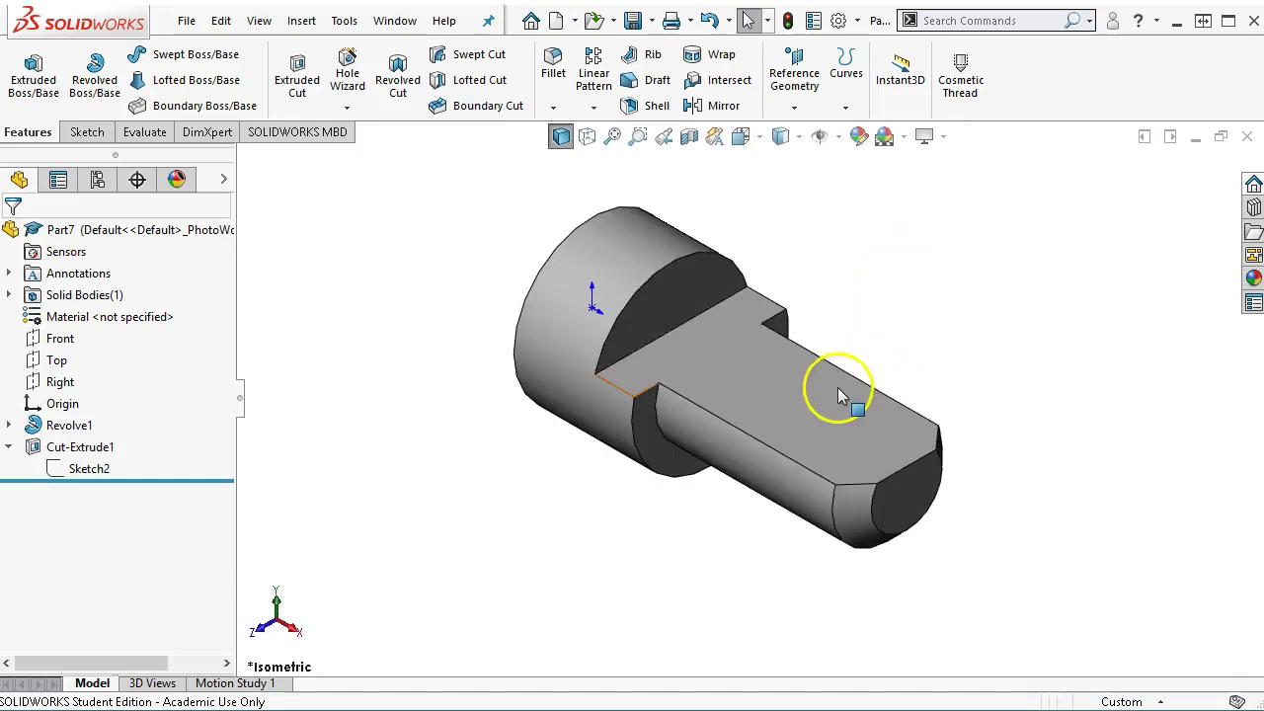
{"action": "left_click", "coordinate": [783, 391]}
{"action": "left_click", "coordinate": [875, 334]}
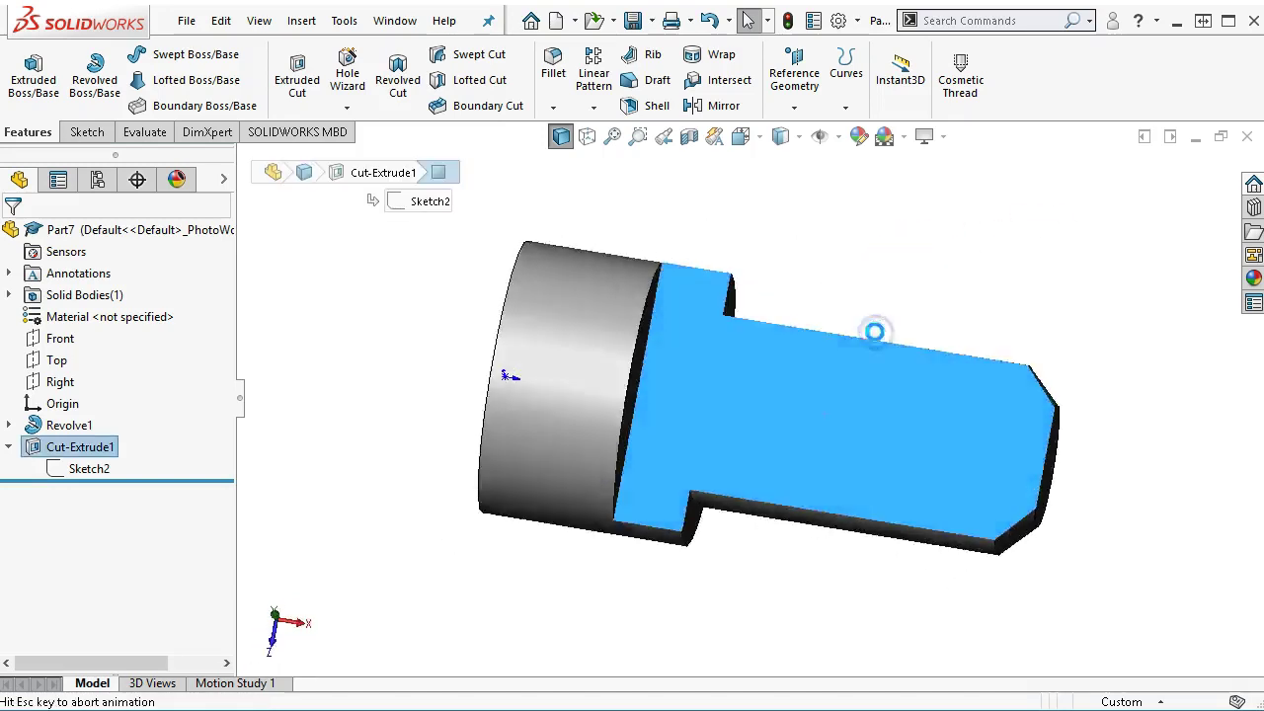
{"action": "left_click", "coordinate": [166, 55]}
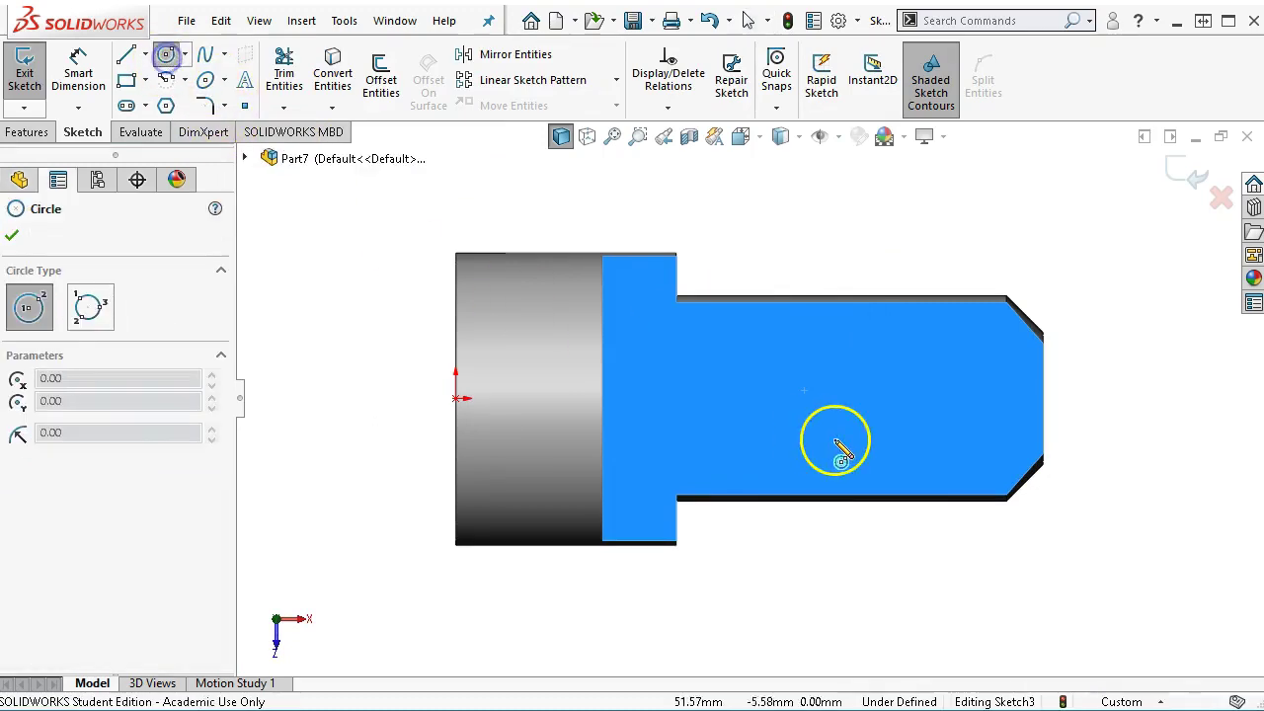
{"action": "left_click_drag", "start_coordinate": [789, 399], "coordinate": [816, 437]}
Dimension the circle's diameter as 12 mm
{"action": "right_click", "coordinate": [816, 437]}
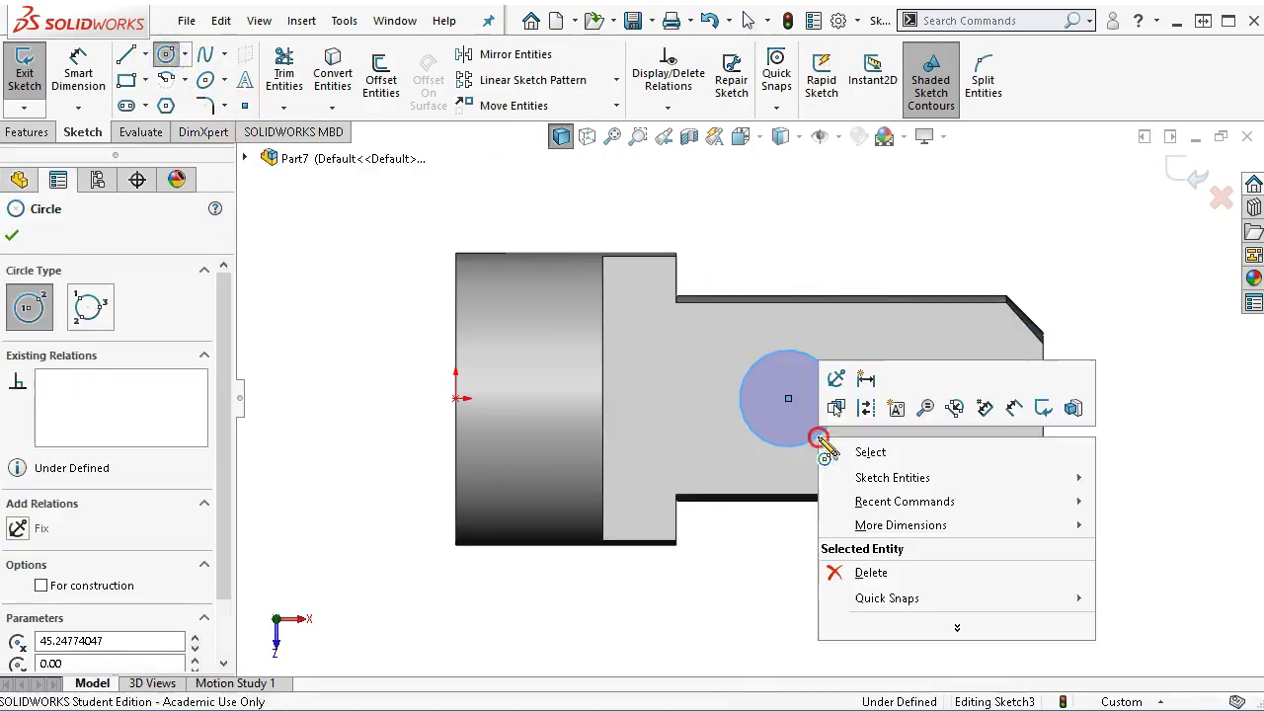
{"action": "left_click", "coordinate": [1015, 408]}
{"action": "left_click", "coordinate": [789, 445]}
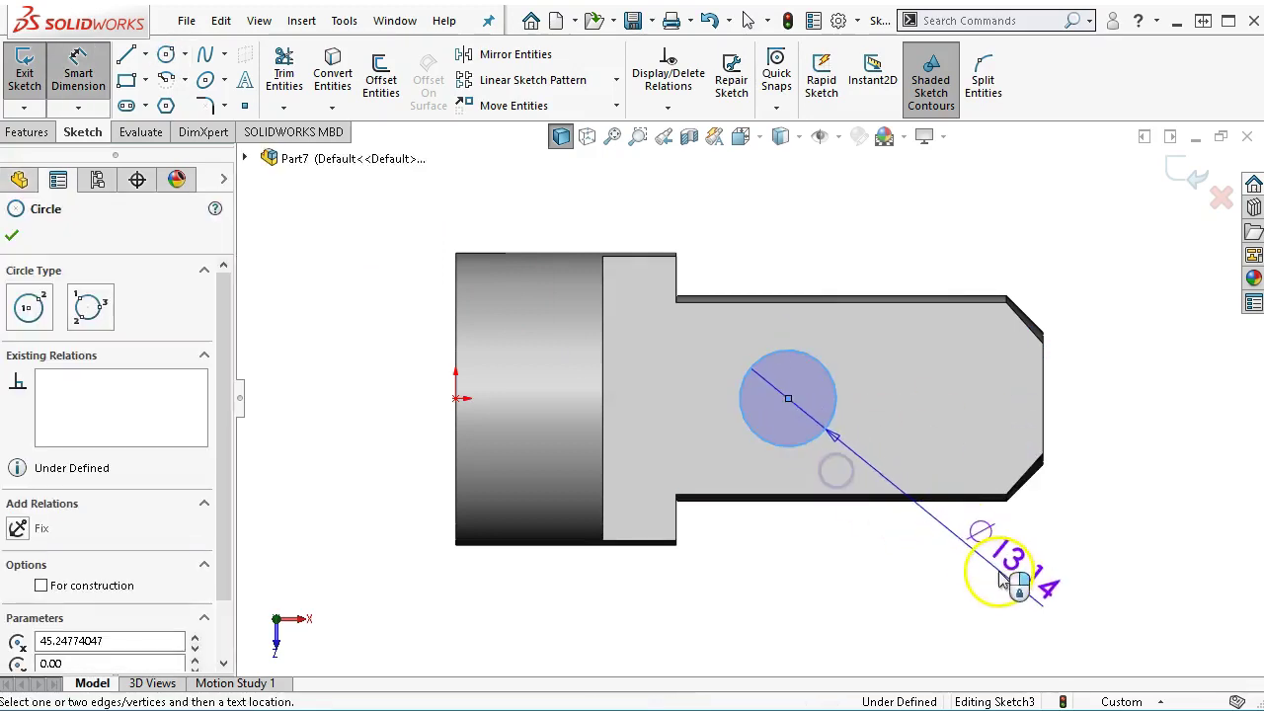
{"action": "left_click", "coordinate": [1005, 579]}
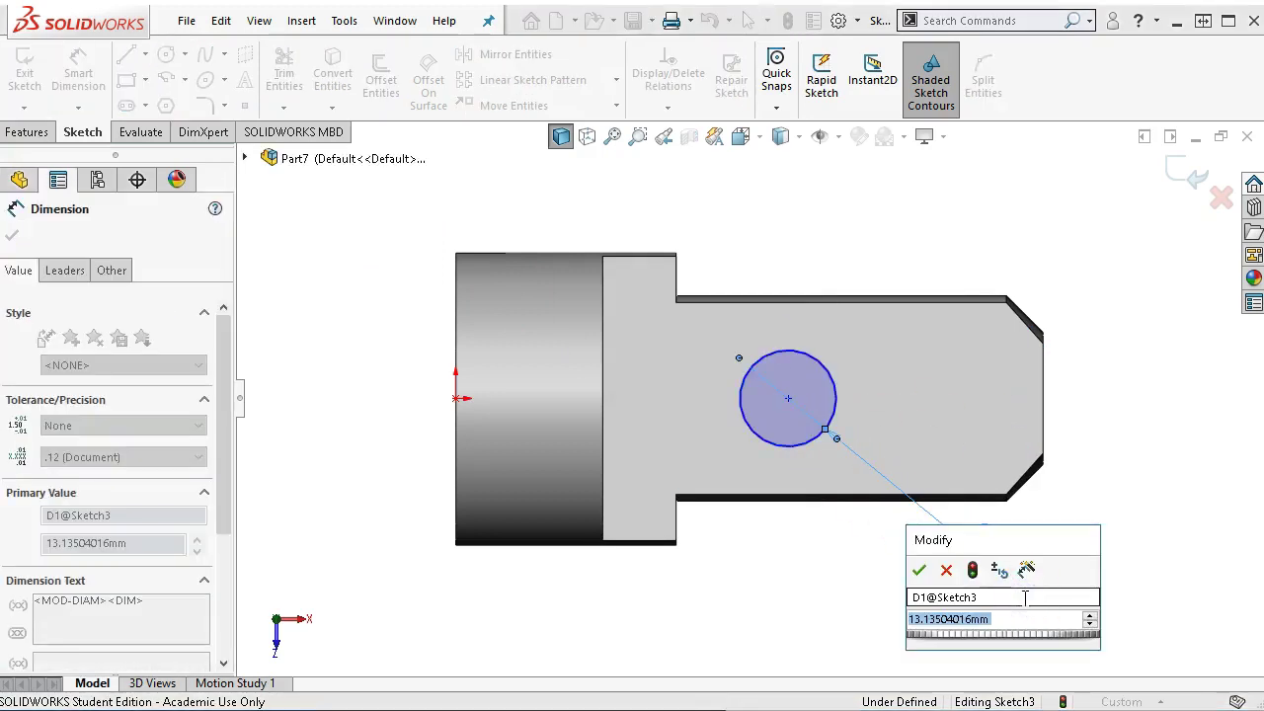
{"action": "type", "text": "12"}
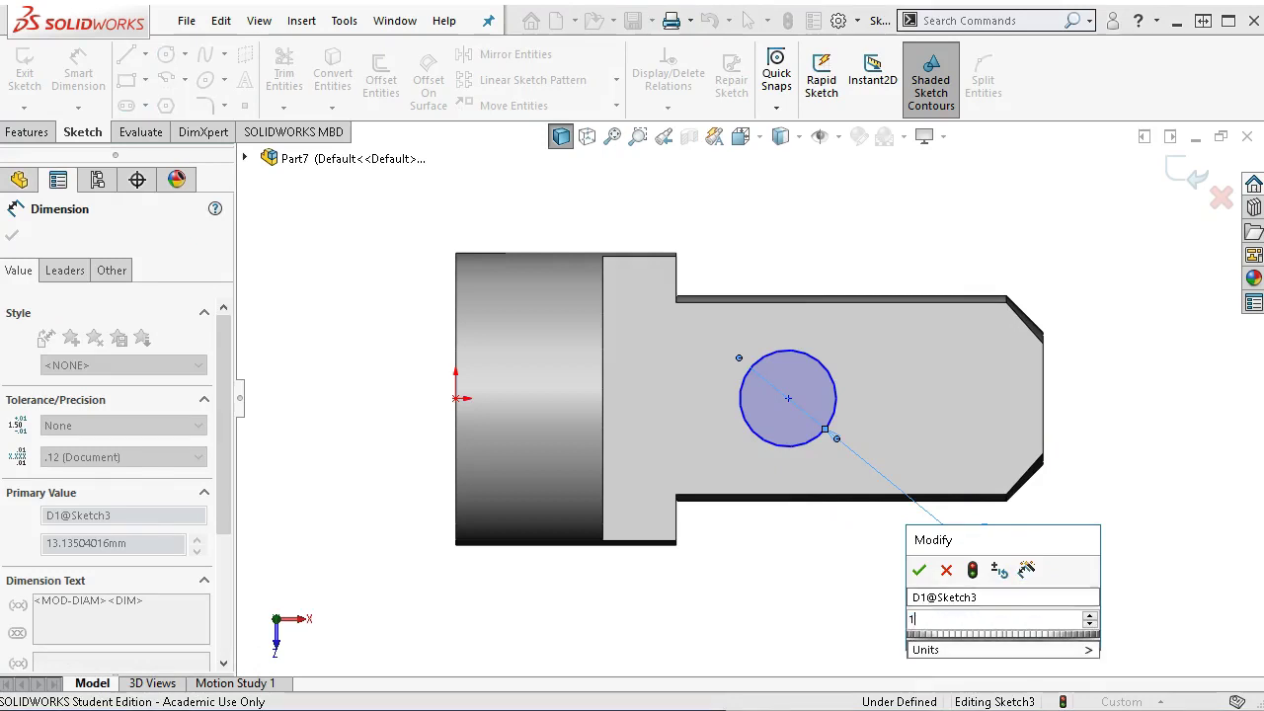
{"action": "key", "text": "Return"}
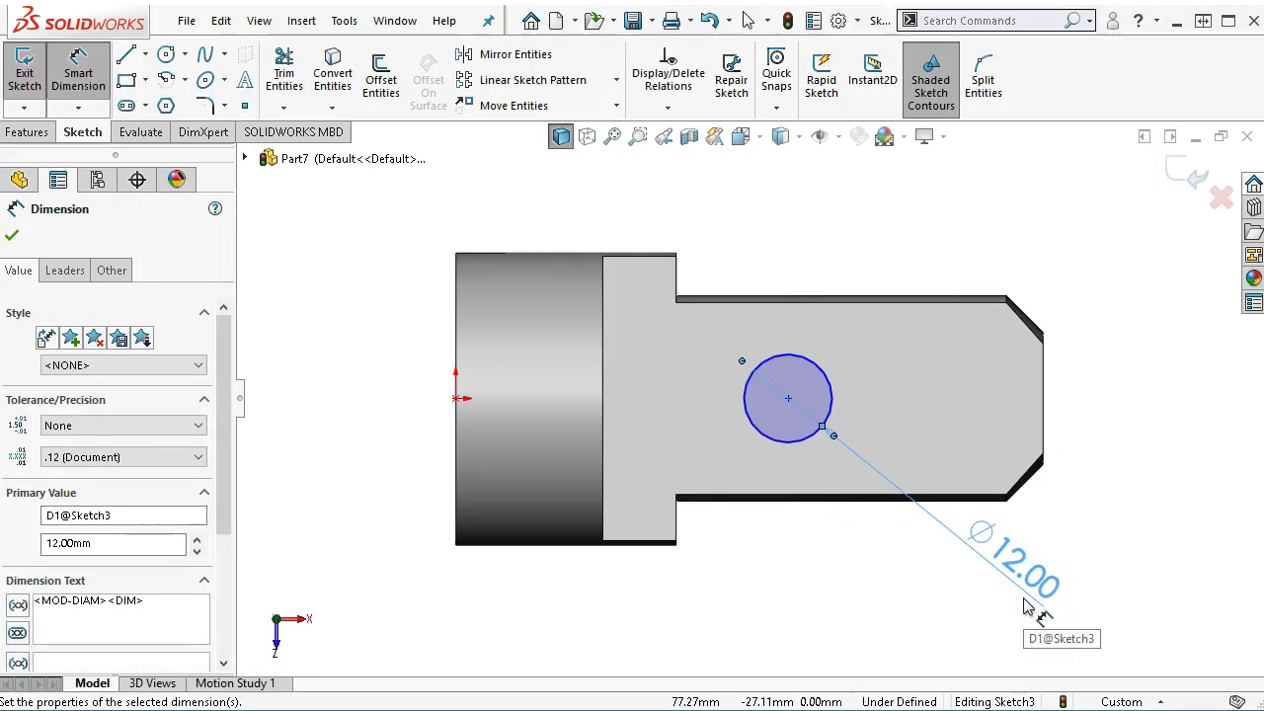
{"action": "right_click", "coordinate": [866, 209]}
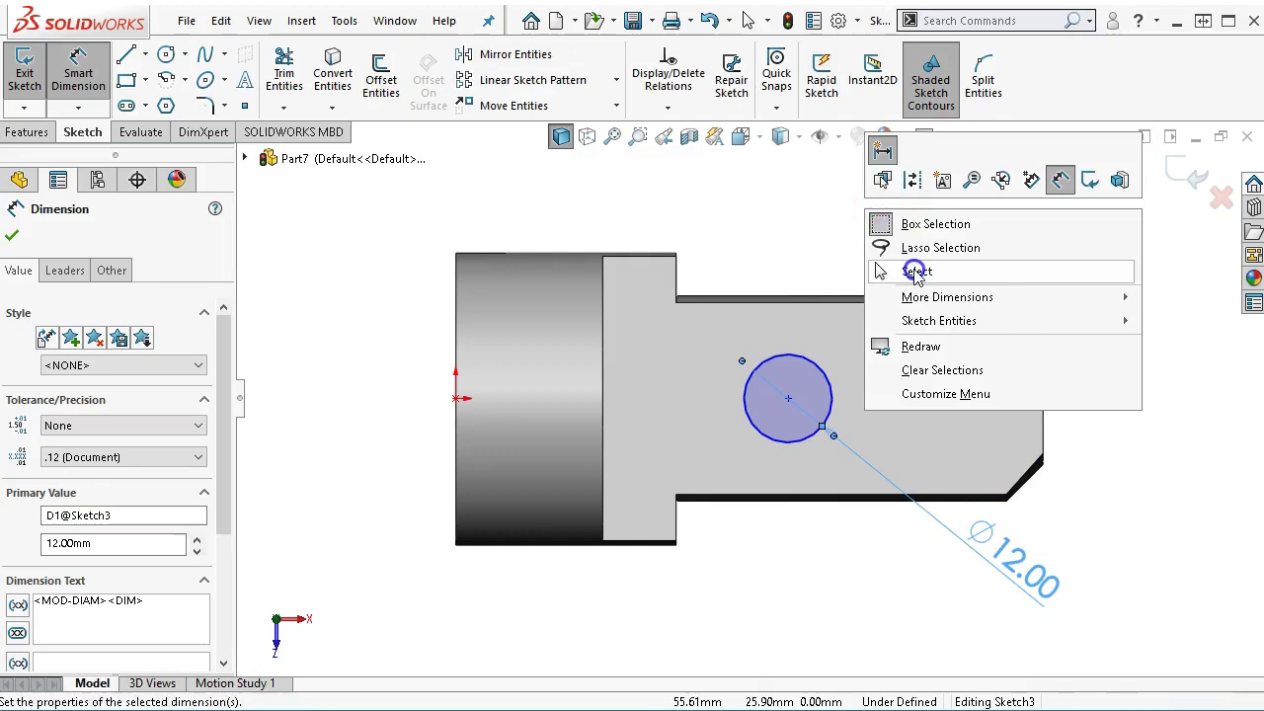
{"action": "left_click", "coordinate": [917, 273]}
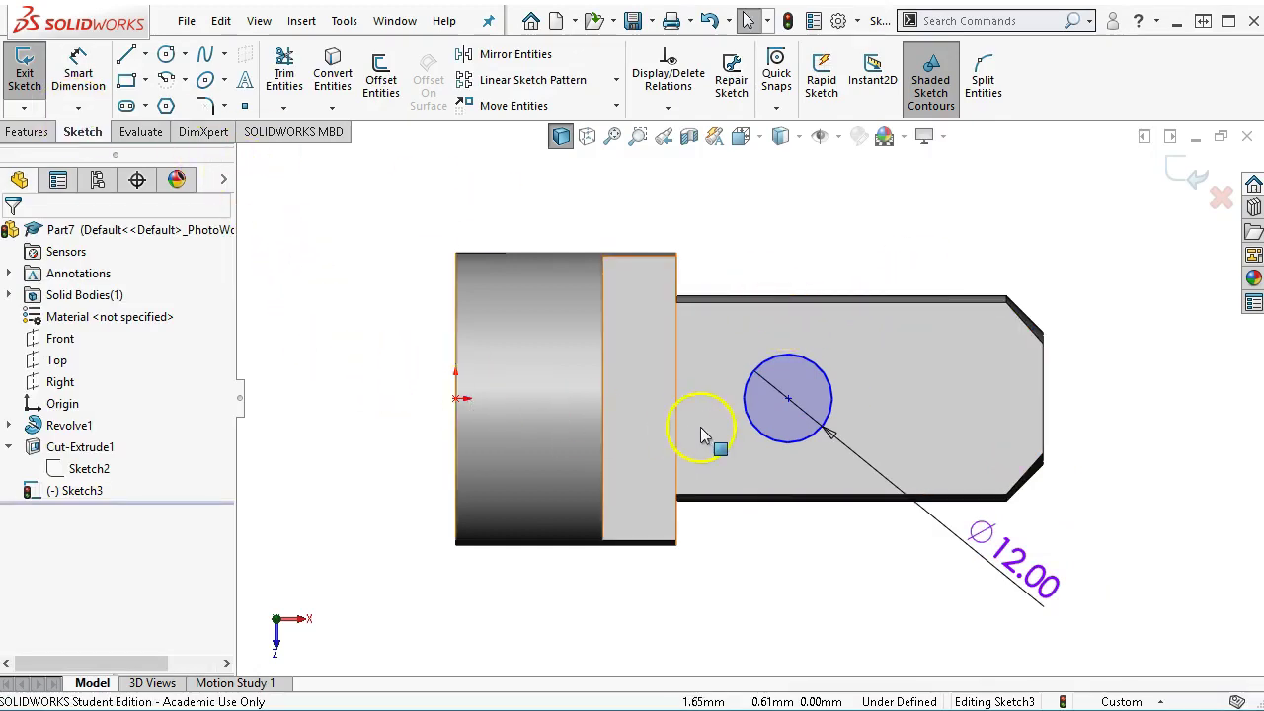
Make the circle's centre horizontal with the origin and dimension it 30 mm from the shaft's end edge
{"action": "left_click", "coordinate": [788, 400]}
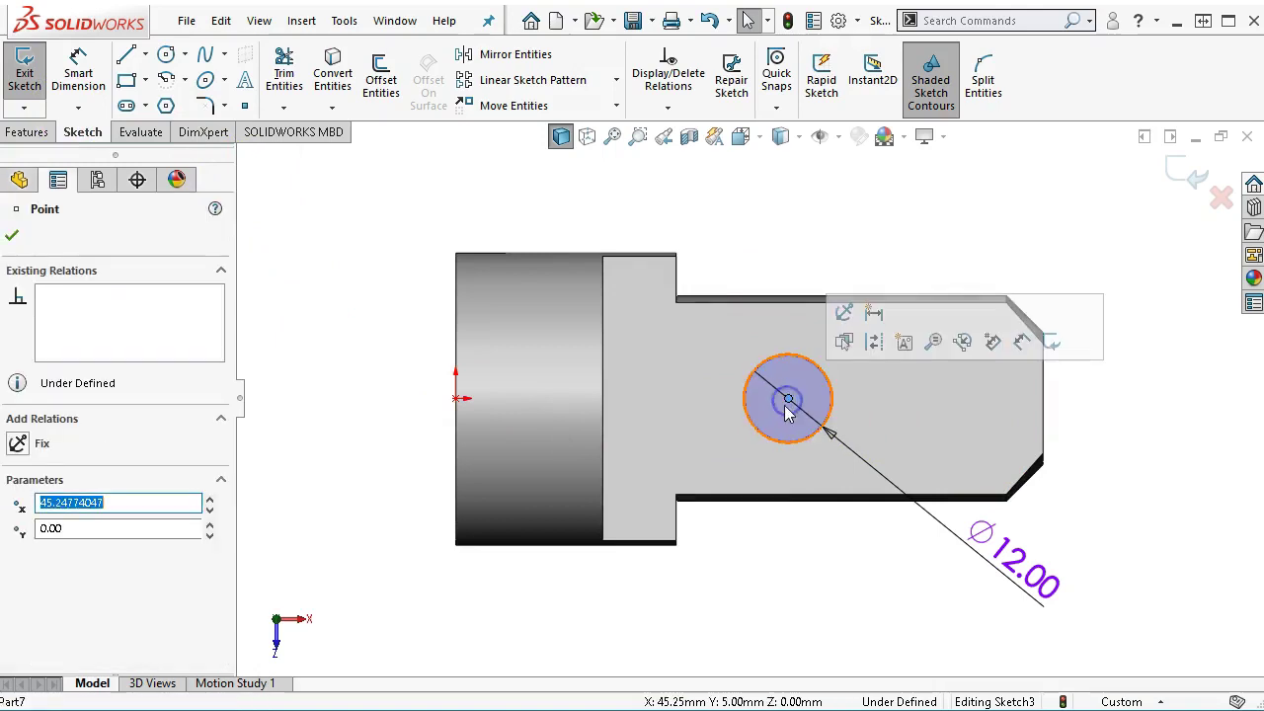
{"action": "left_click", "coordinate": [457, 400], "text": "ctrl"}
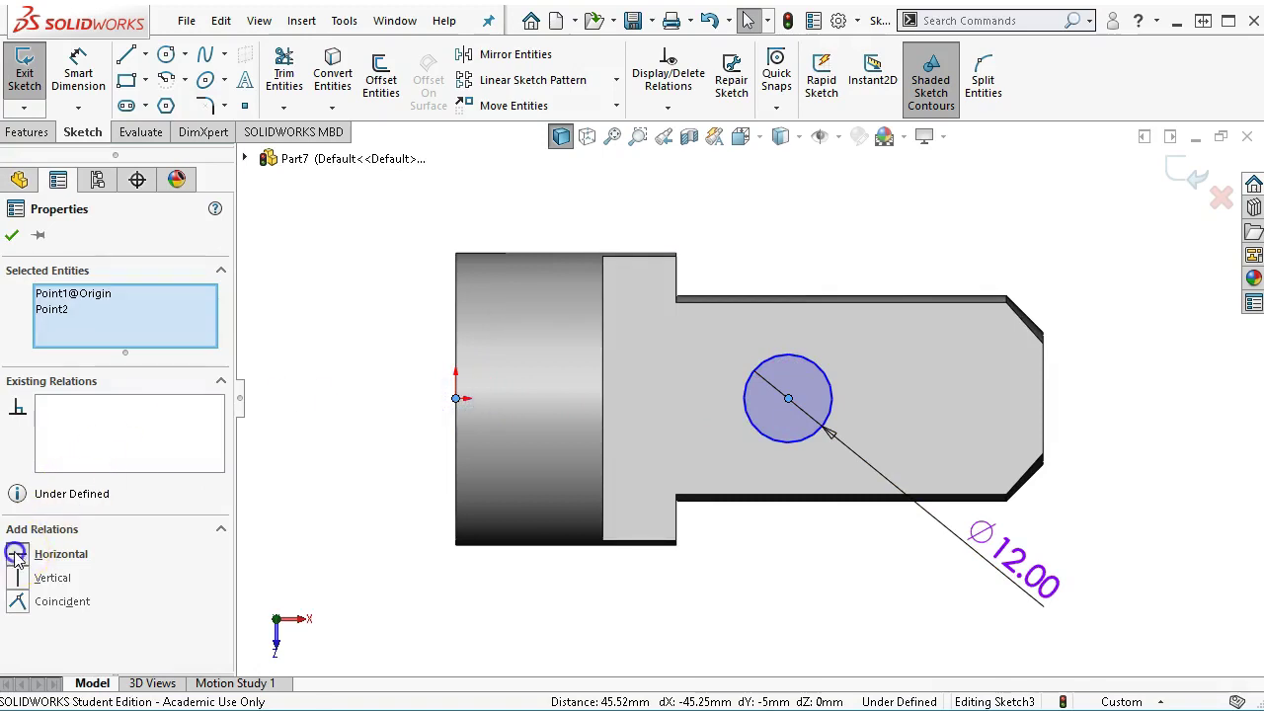
{"action": "right_click", "coordinate": [283, 272]}
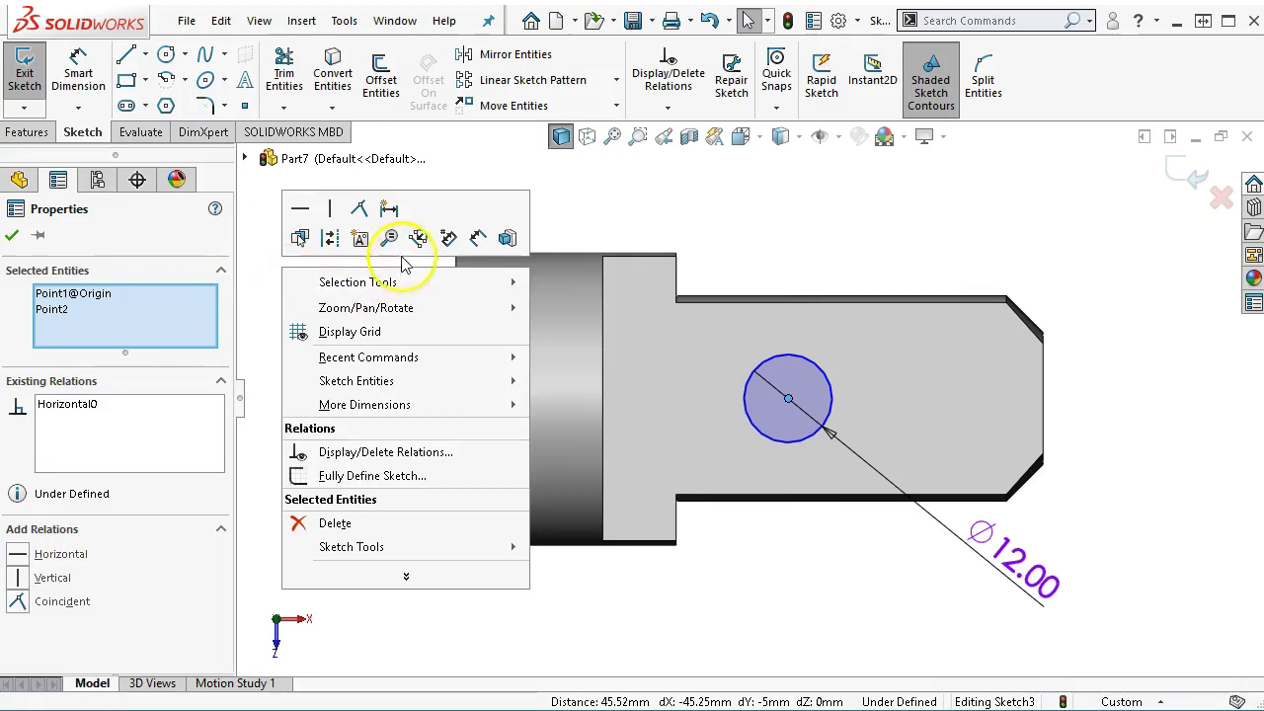
{"action": "left_click", "coordinate": [478, 238]}
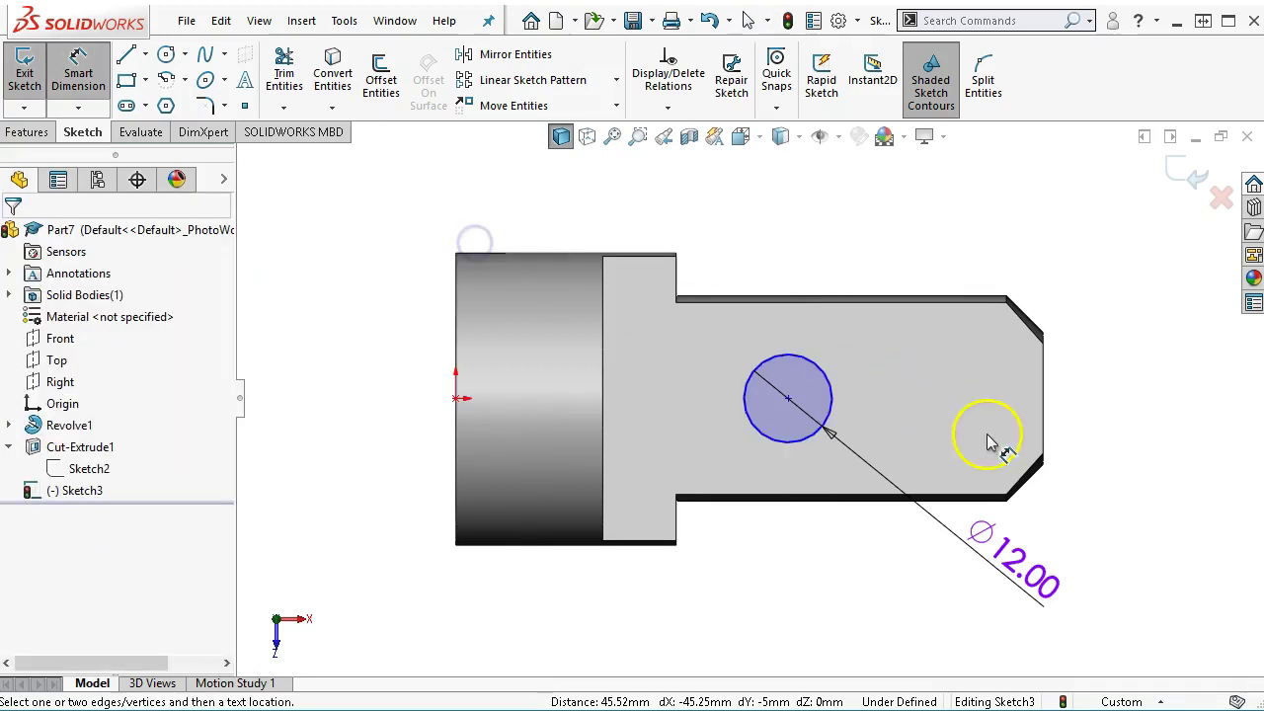
{"action": "left_click", "coordinate": [1047, 420]}
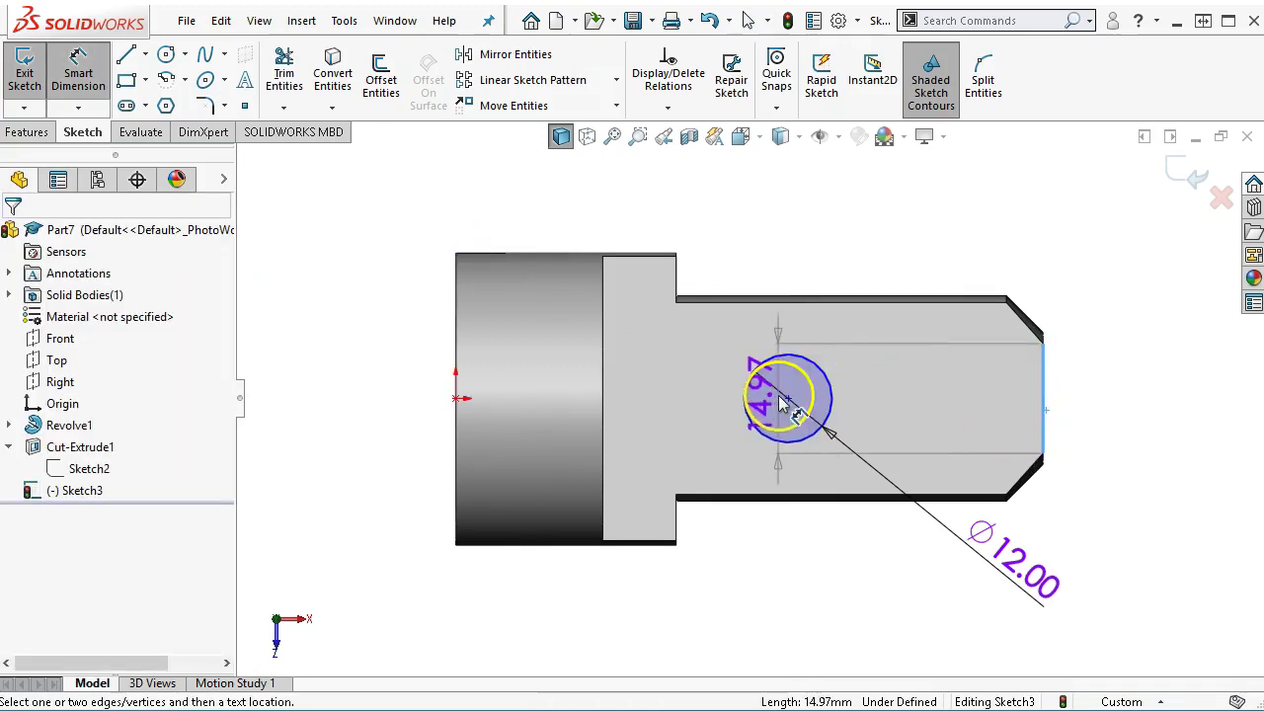
{"action": "left_click", "coordinate": [816, 391]}
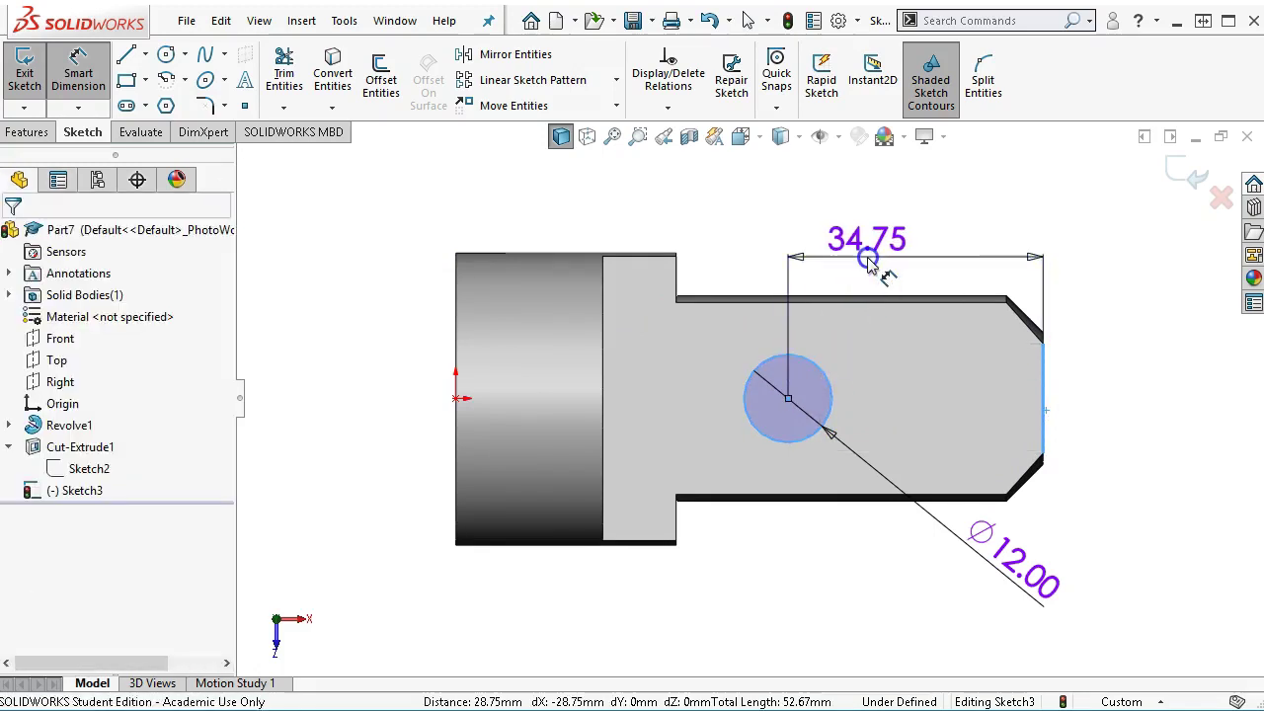
{"action": "left_click", "coordinate": [869, 259]}
{"action": "type", "text": "30"}
{"action": "key", "text": "Return"}
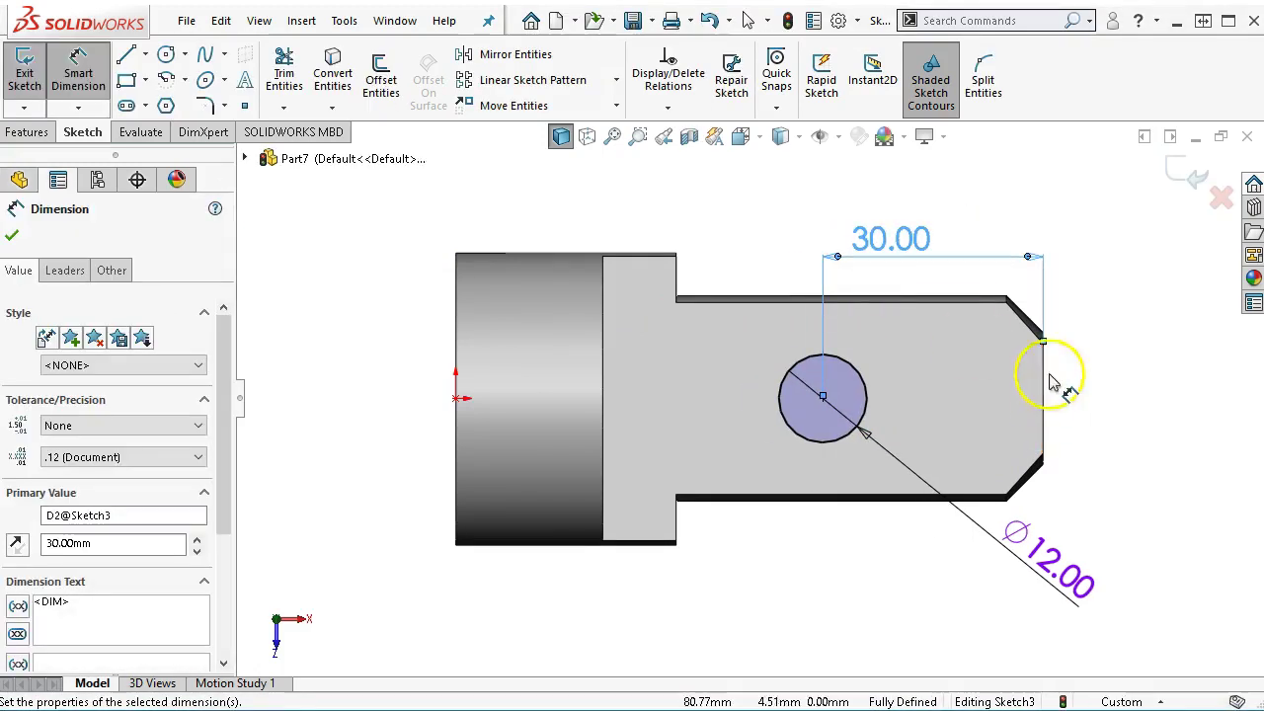
Cut the 12 mm circle through the full thickness of the shaft as an extruded cut
{"action": "left_click", "coordinate": [22, 133]}
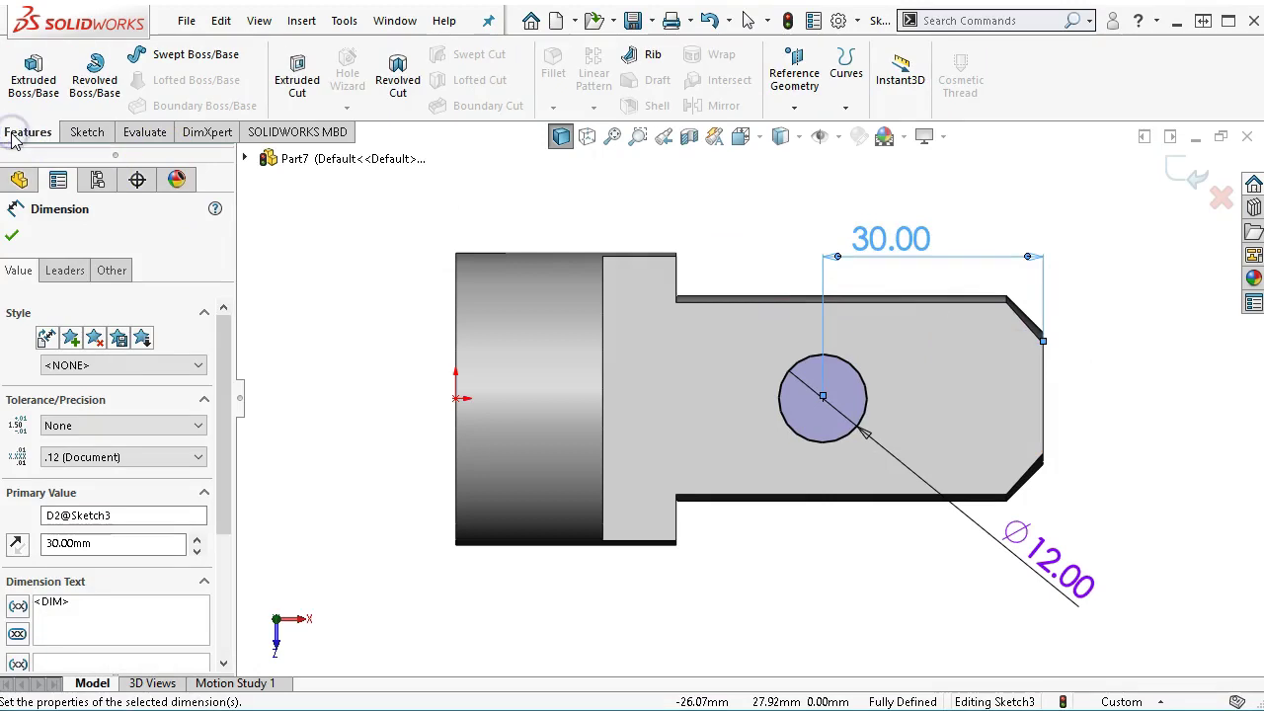
{"action": "left_click", "coordinate": [294, 65]}
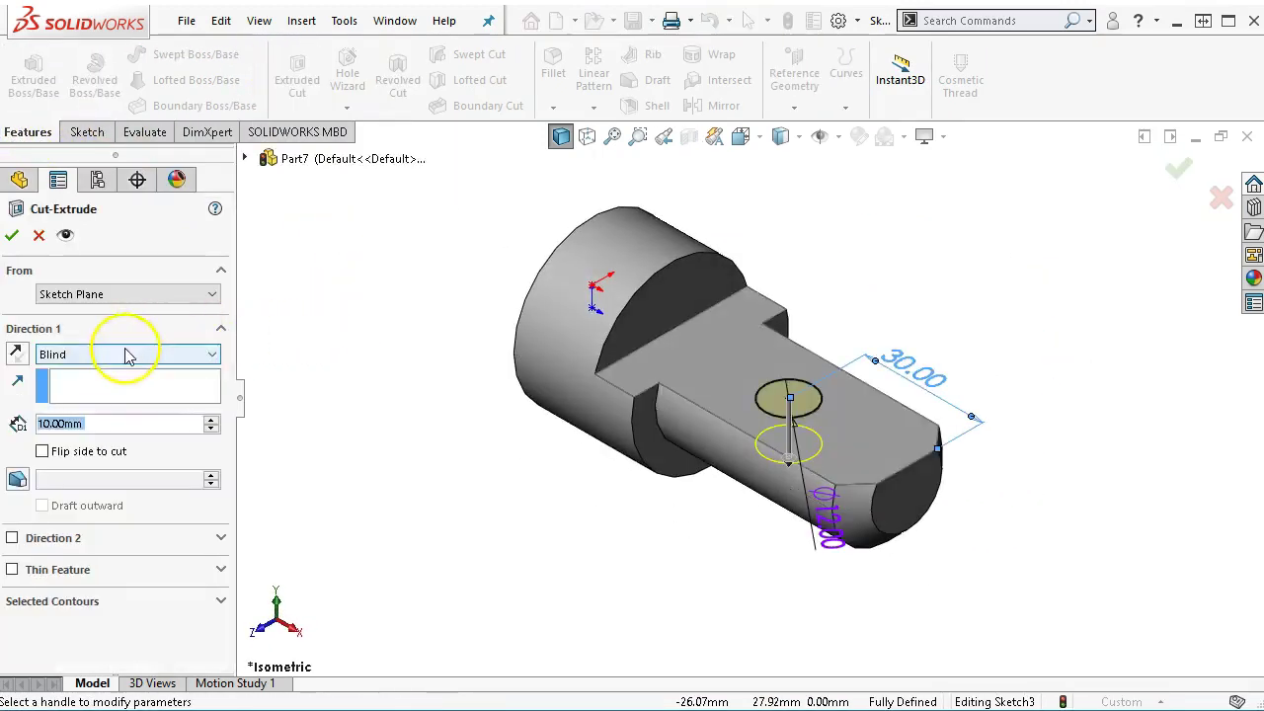
{"action": "left_click", "coordinate": [128, 353]}
{"action": "left_click", "coordinate": [108, 384]}
{"action": "left_click", "coordinate": [12, 234]}
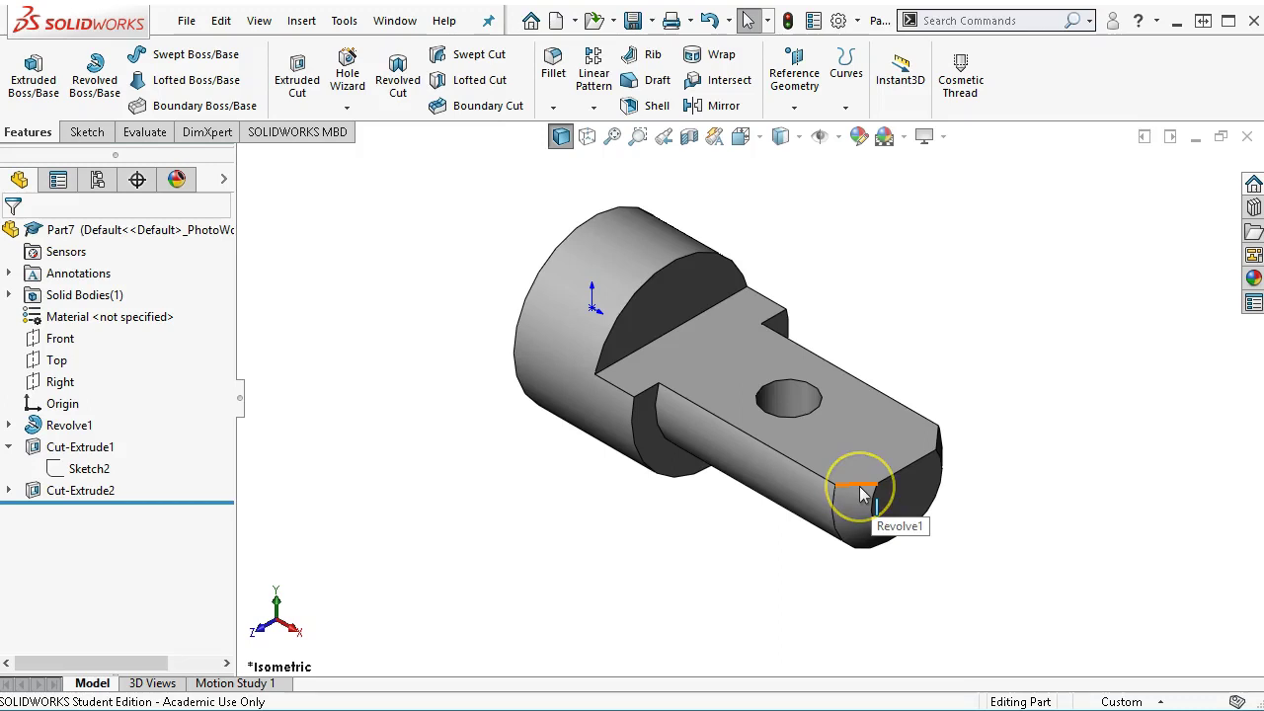
{"action": "left_click", "coordinate": [1065, 568]}
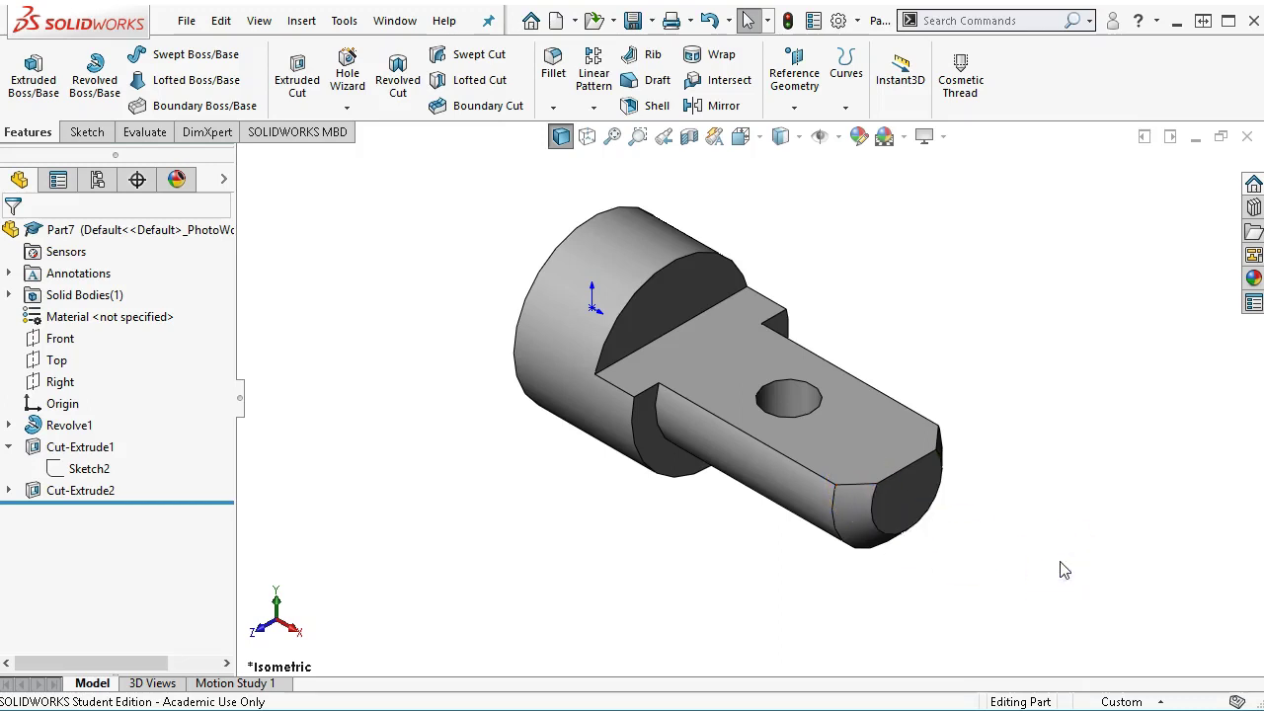
{"action": "key", "text": "ctrl+5"}
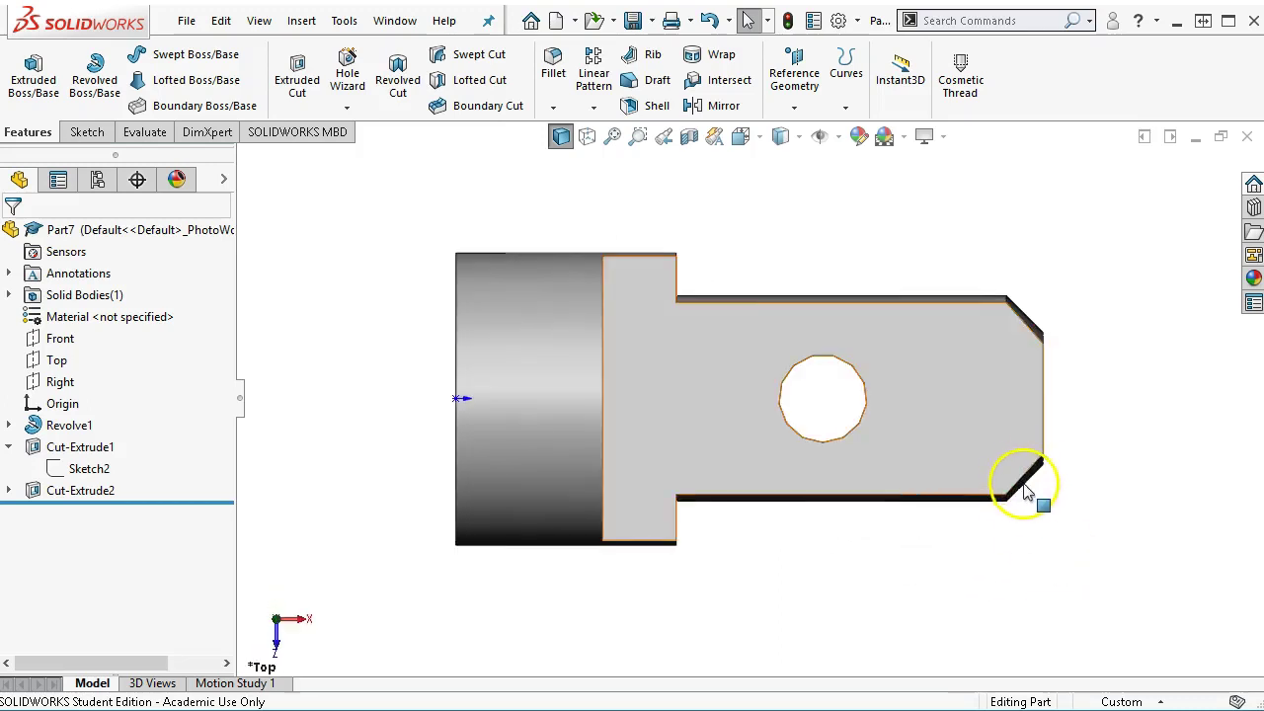
{"action": "left_click", "coordinate": [1019, 312]}
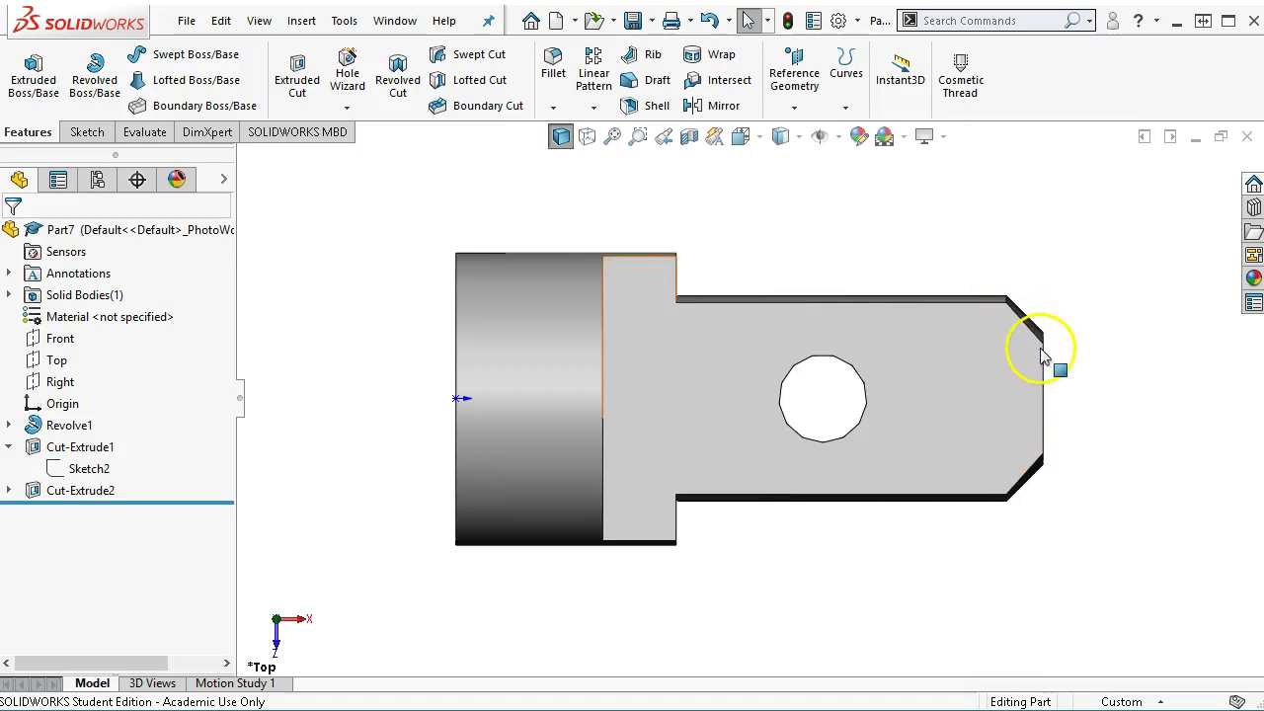
{"action": "left_click", "coordinate": [1087, 437]}
{"action": "key", "text": "ctrl+7"}
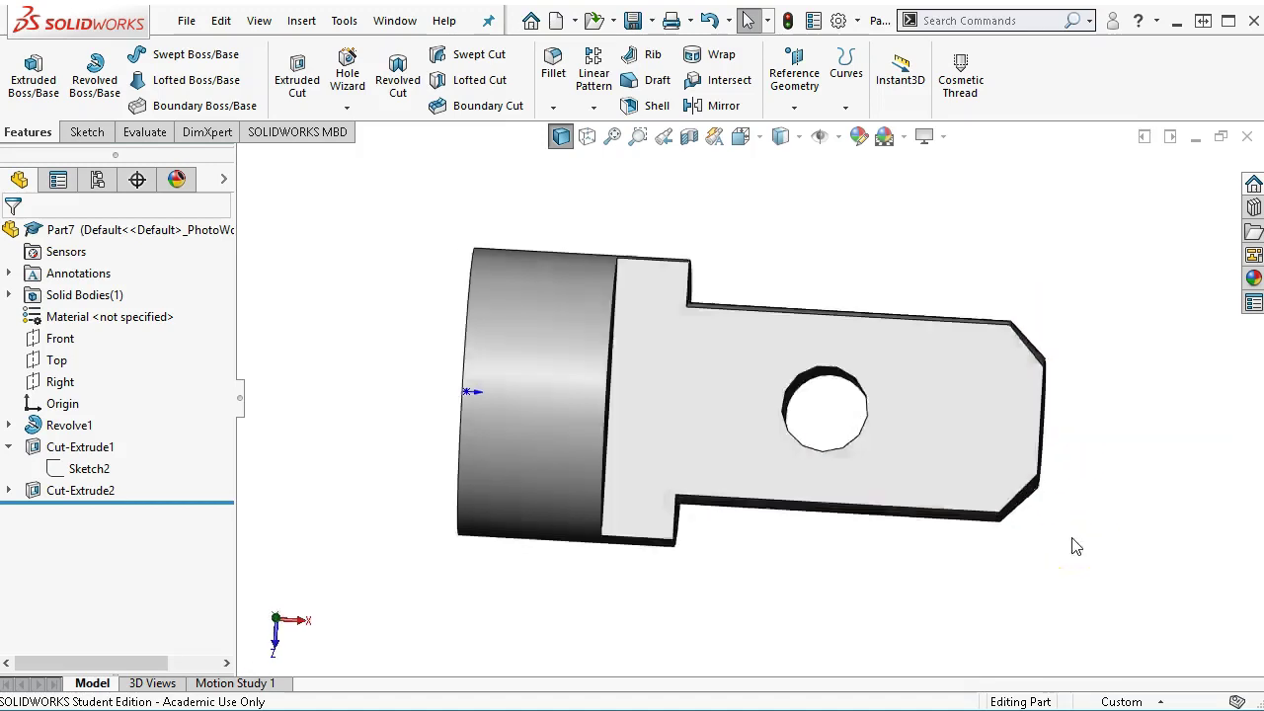